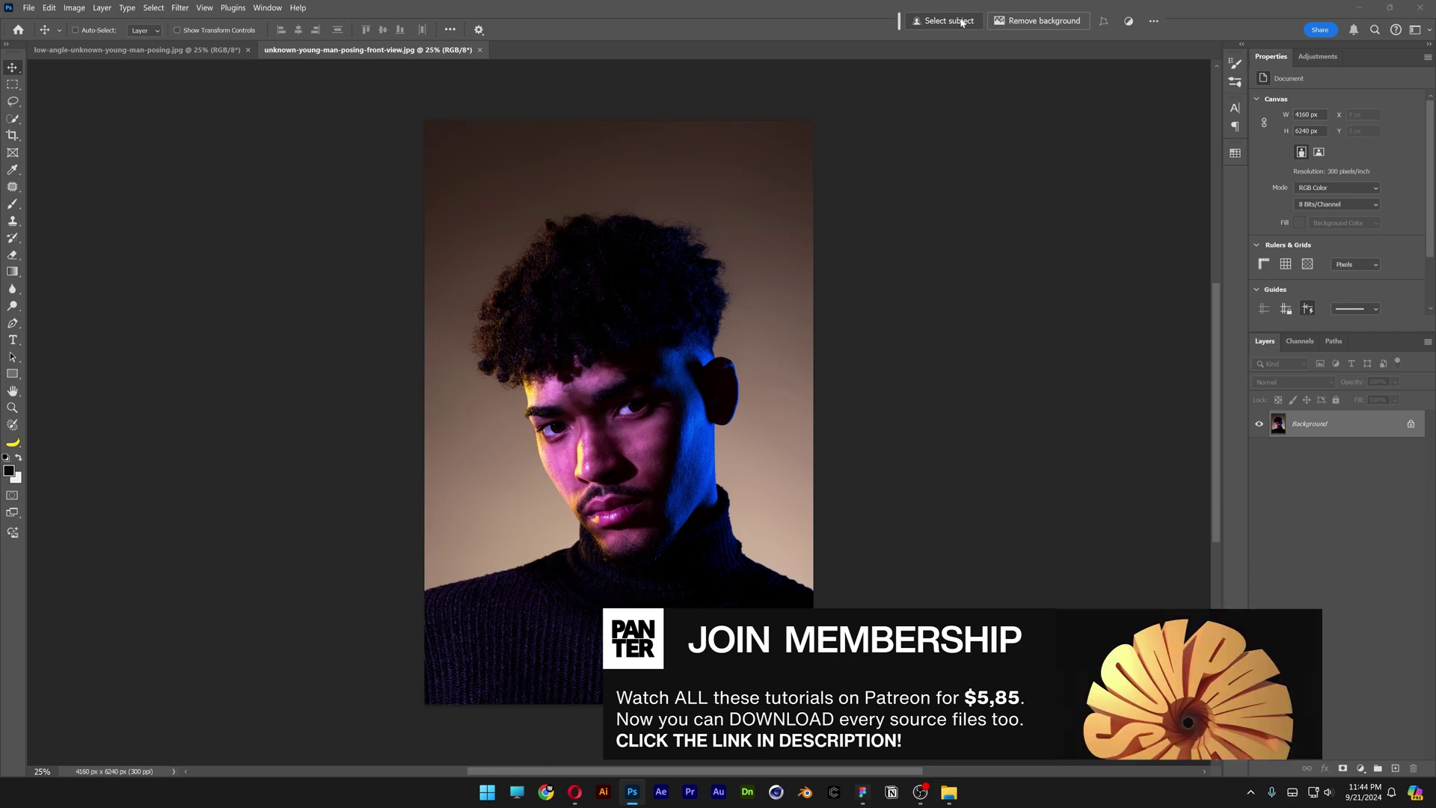
- Select the man in the front-view portrait, and subtract the sweater, neck and shoulders from the selection with the Quick Selection tool
left_click(962, 23)
left_click(13, 120)
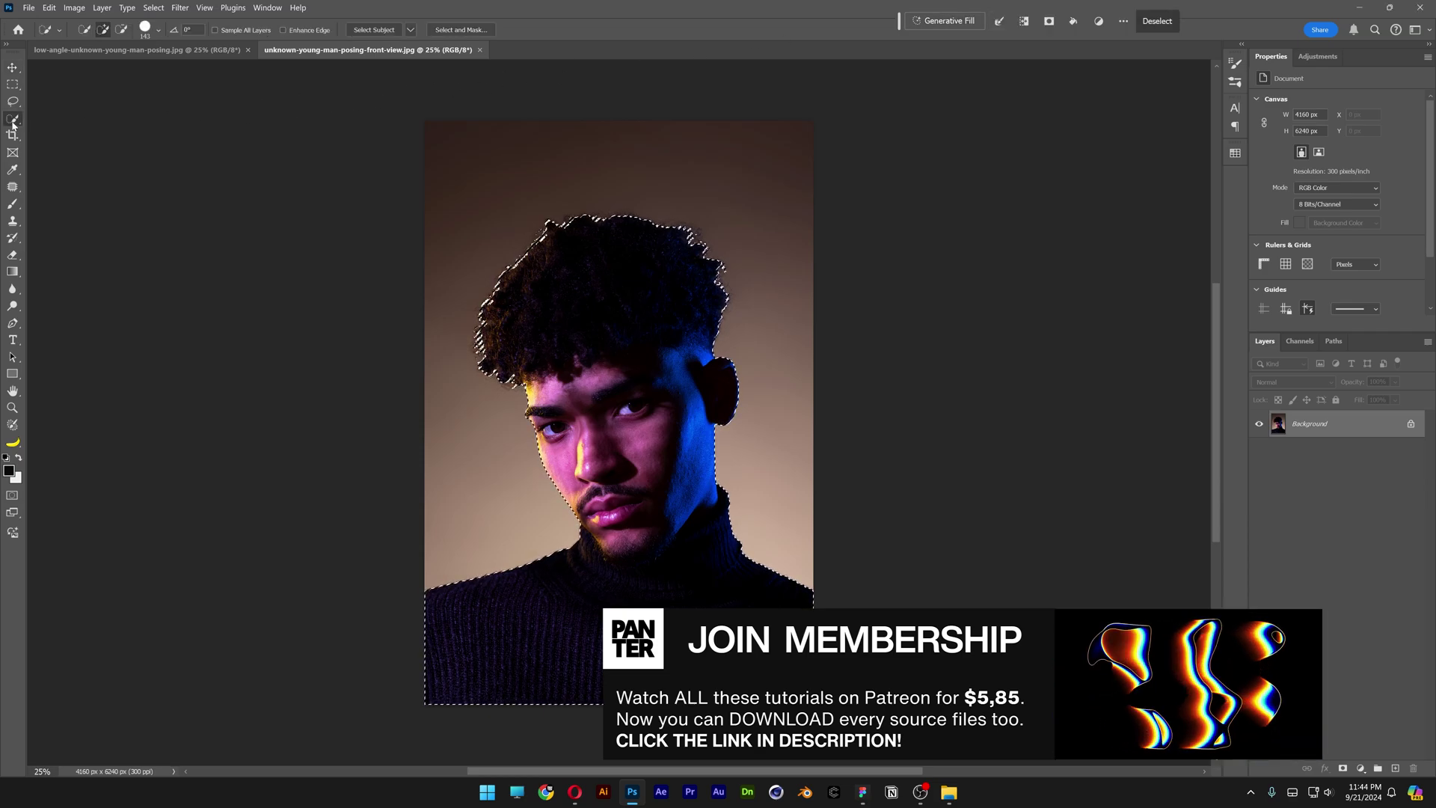
scroll(583, 620, "up", 1)
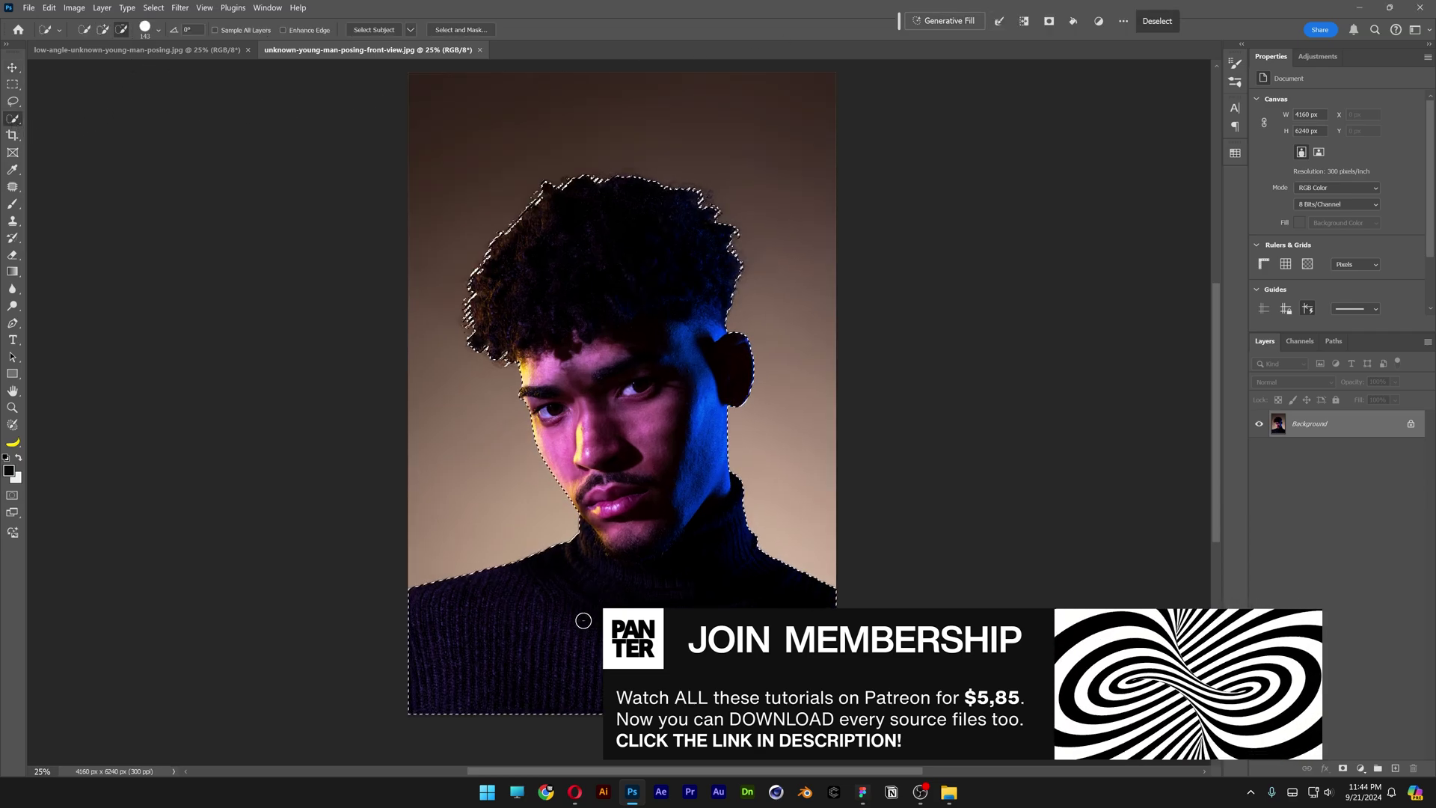
scroll(584, 621, "up", 3)
mouse_move(417, 581)
left_mouse_down()
mouse_move(433, 610)
mouse_move(522, 647)
left_mouse_up()
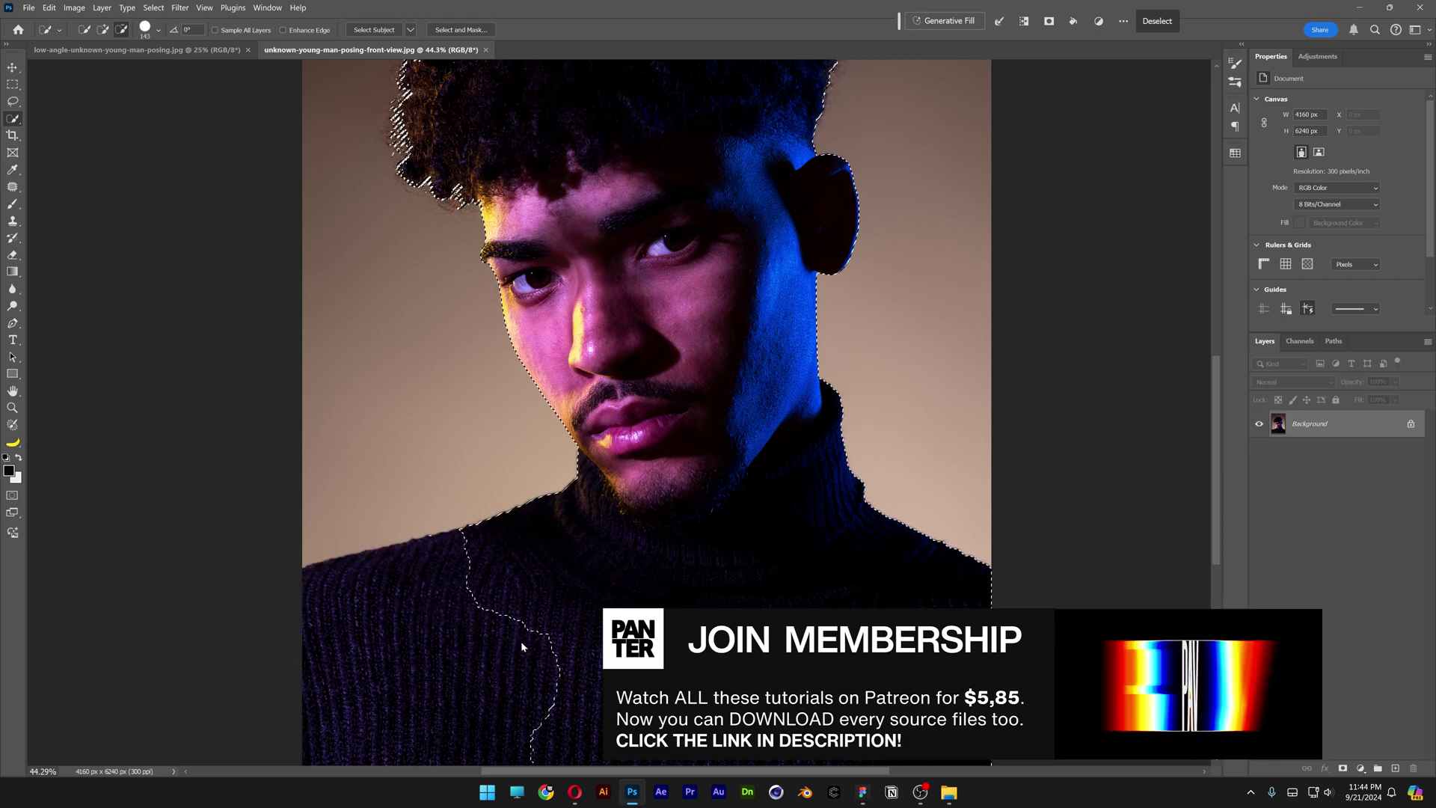
left_click_drag(583, 537, 551, 427)
left_click_drag(532, 519, 576, 510)
scroll(702, 410, "up", 3)
mouse_move(703, 411)
left_mouse_down()
mouse_move(624, 529)
mouse_move(662, 549)
left_mouse_up()
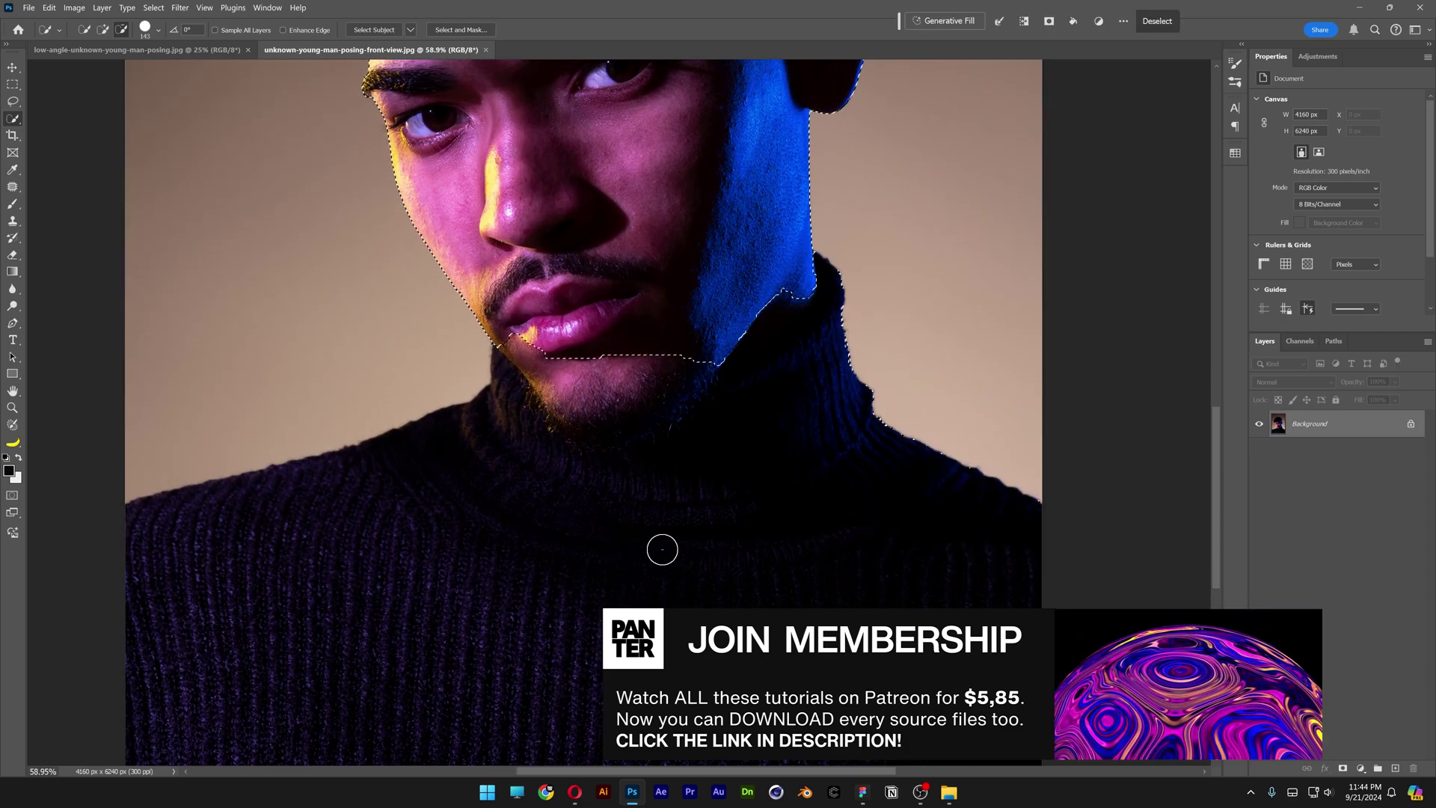
scroll(787, 346, "up", 2)
left_click_drag(736, 279, 758, 346)
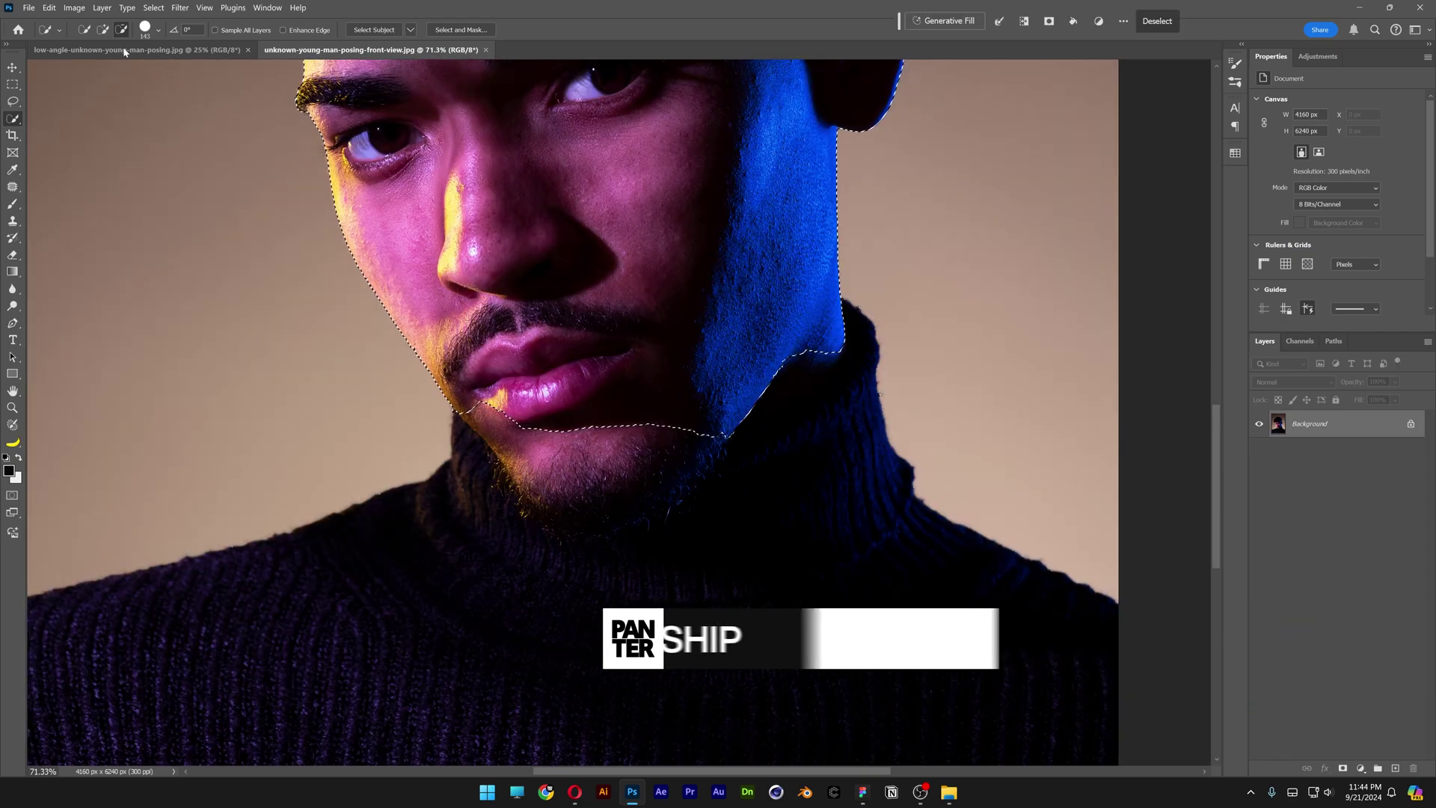
- Add the chin and beard back to the selection, and use it as a layer mask that isolates the head
left_click(102, 29)
mouse_move(676, 434)
left_mouse_down()
mouse_move(577, 449)
mouse_move(496, 420)
left_mouse_up()
scroll(643, 467, "up", 2)
left_click_drag(576, 506, 718, 422)
left_click(494, 472)
left_click_drag(582, 310, 594, 374)
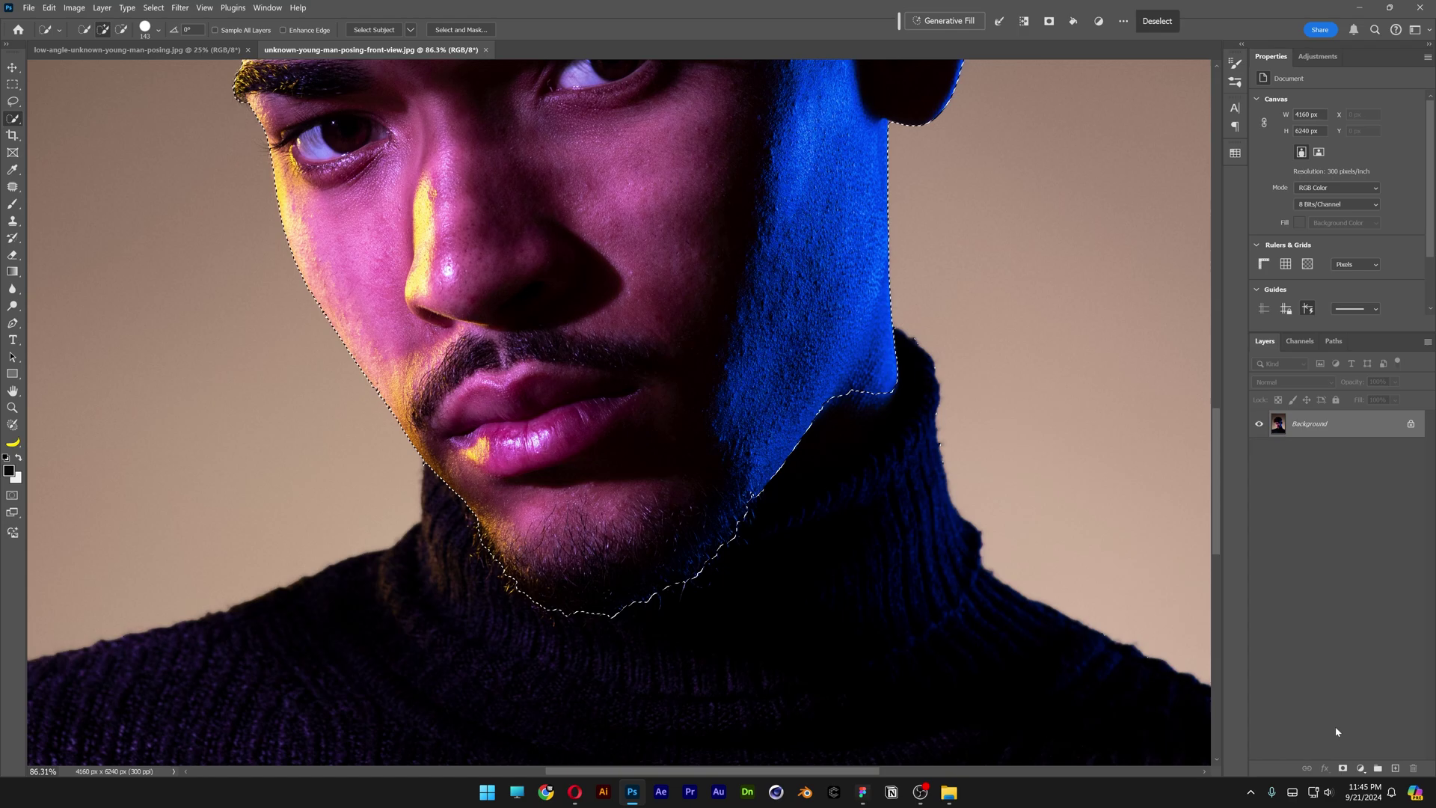
left_click(1343, 768)
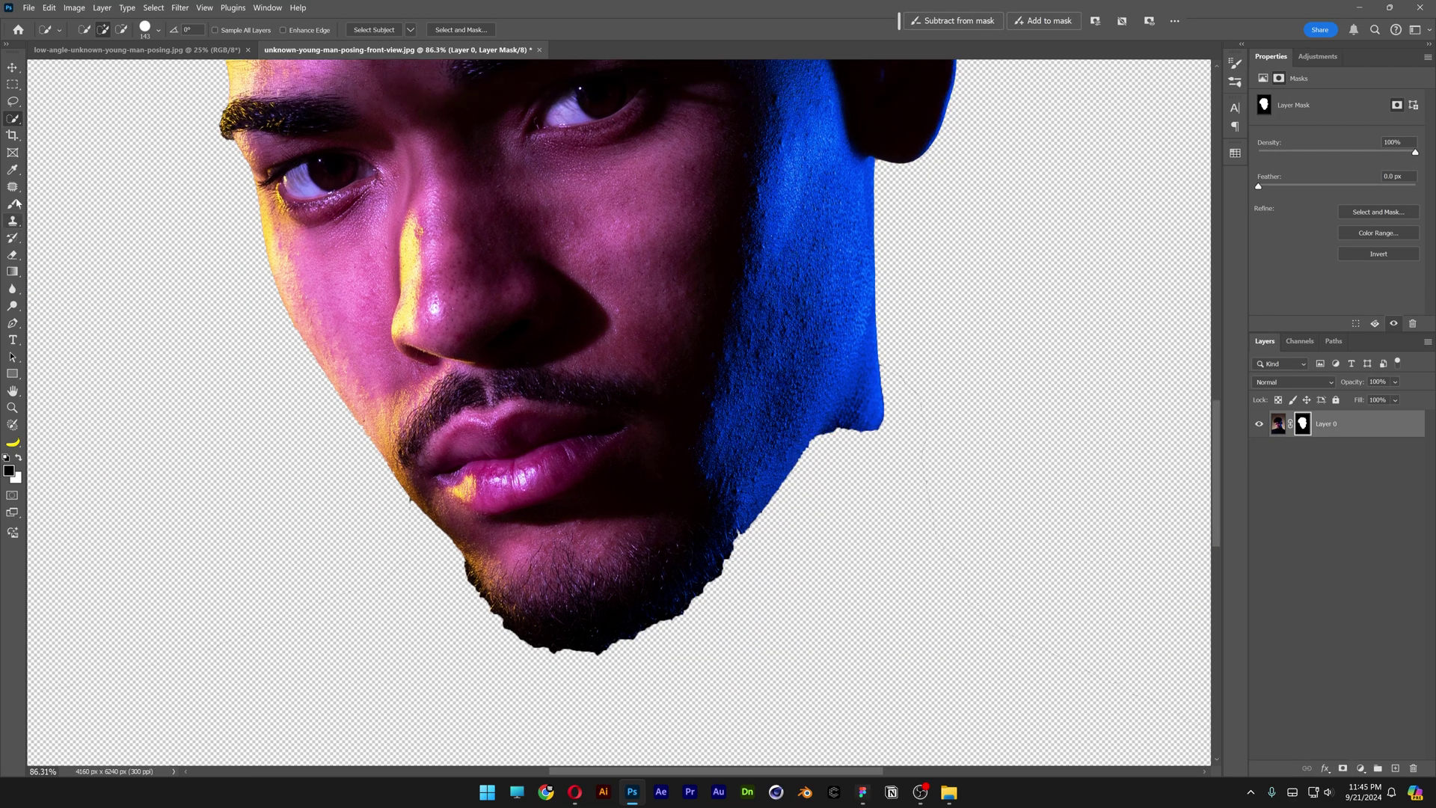
- Clean up the layer mask along the blue-lit jaw edge using a 197 px Hard Round brush, hiding the leftover corner of neck
left_click(13, 204)
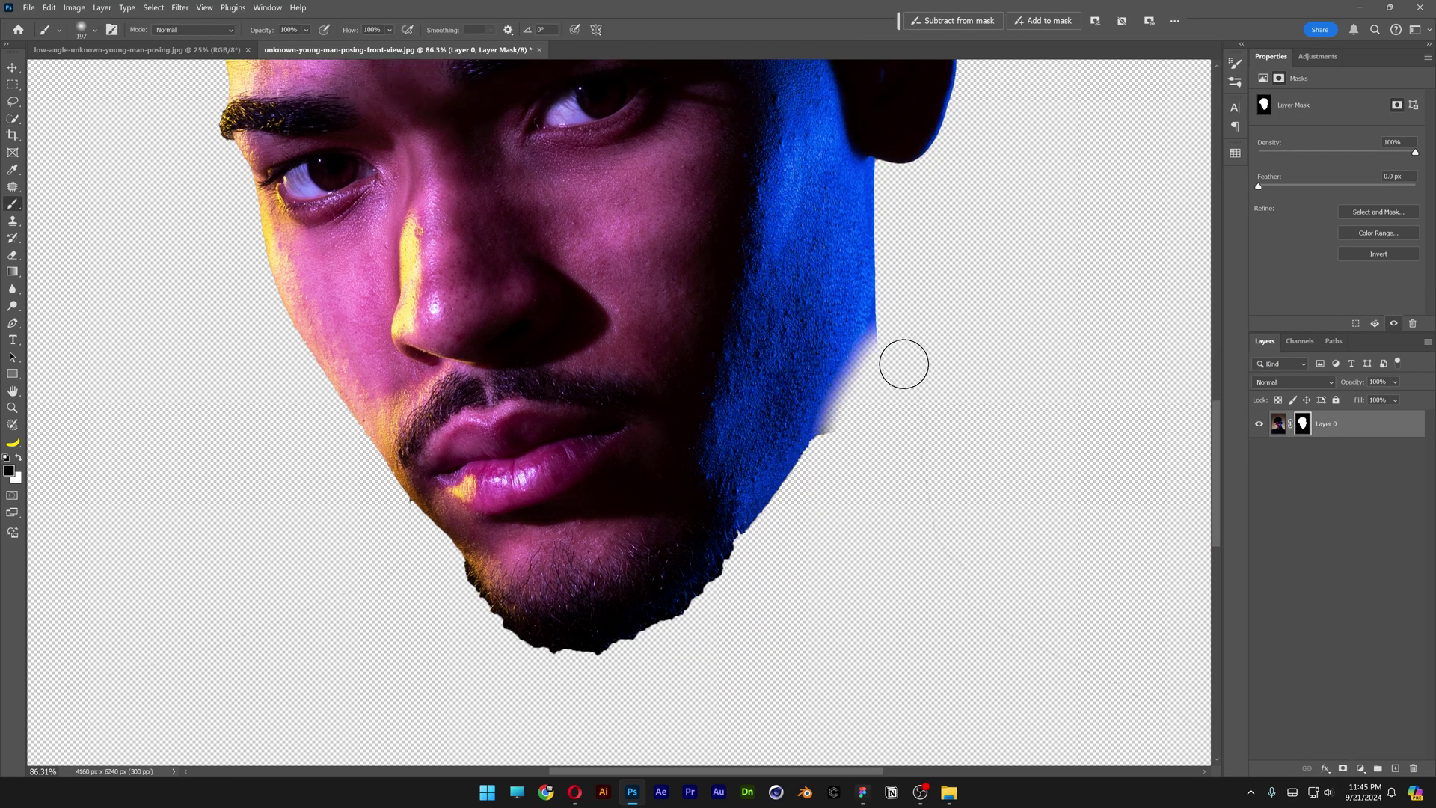
right_click(871, 323)
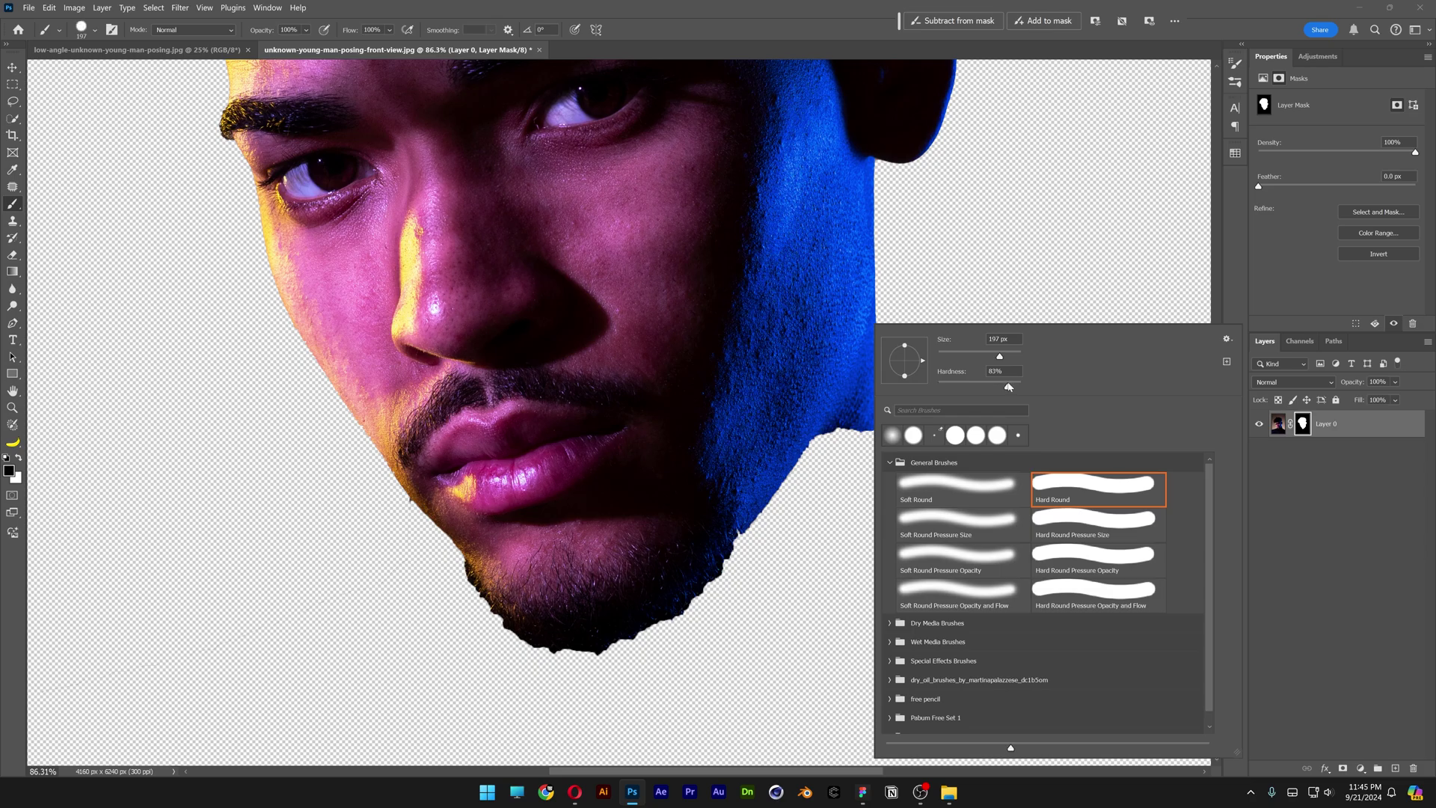
key("Return")
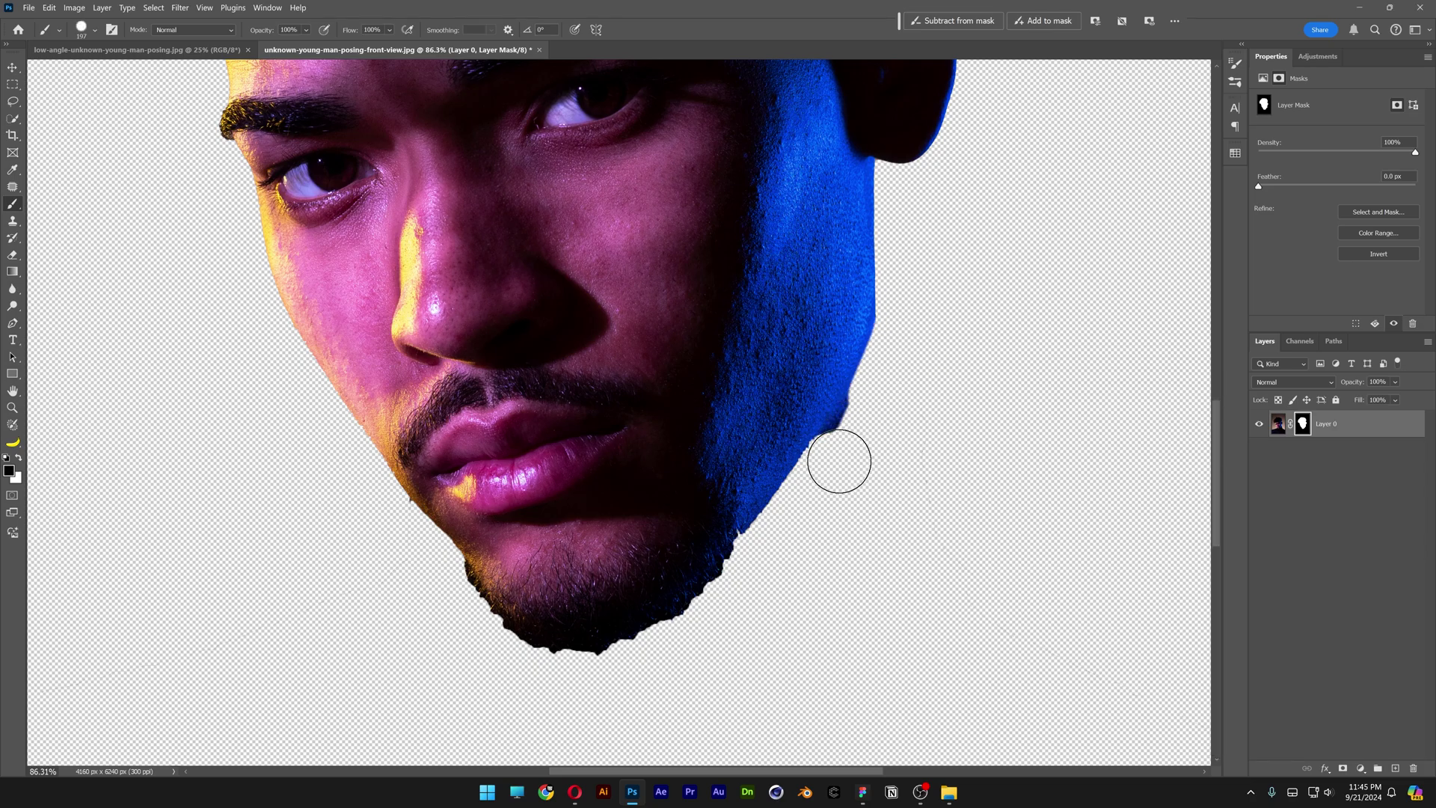
left_click_drag(839, 460, 867, 404)
mouse_move(775, 313)
left_mouse_down()
mouse_move(833, 240)
mouse_move(891, 304)
left_mouse_up()
scroll(904, 224, "up", 2)
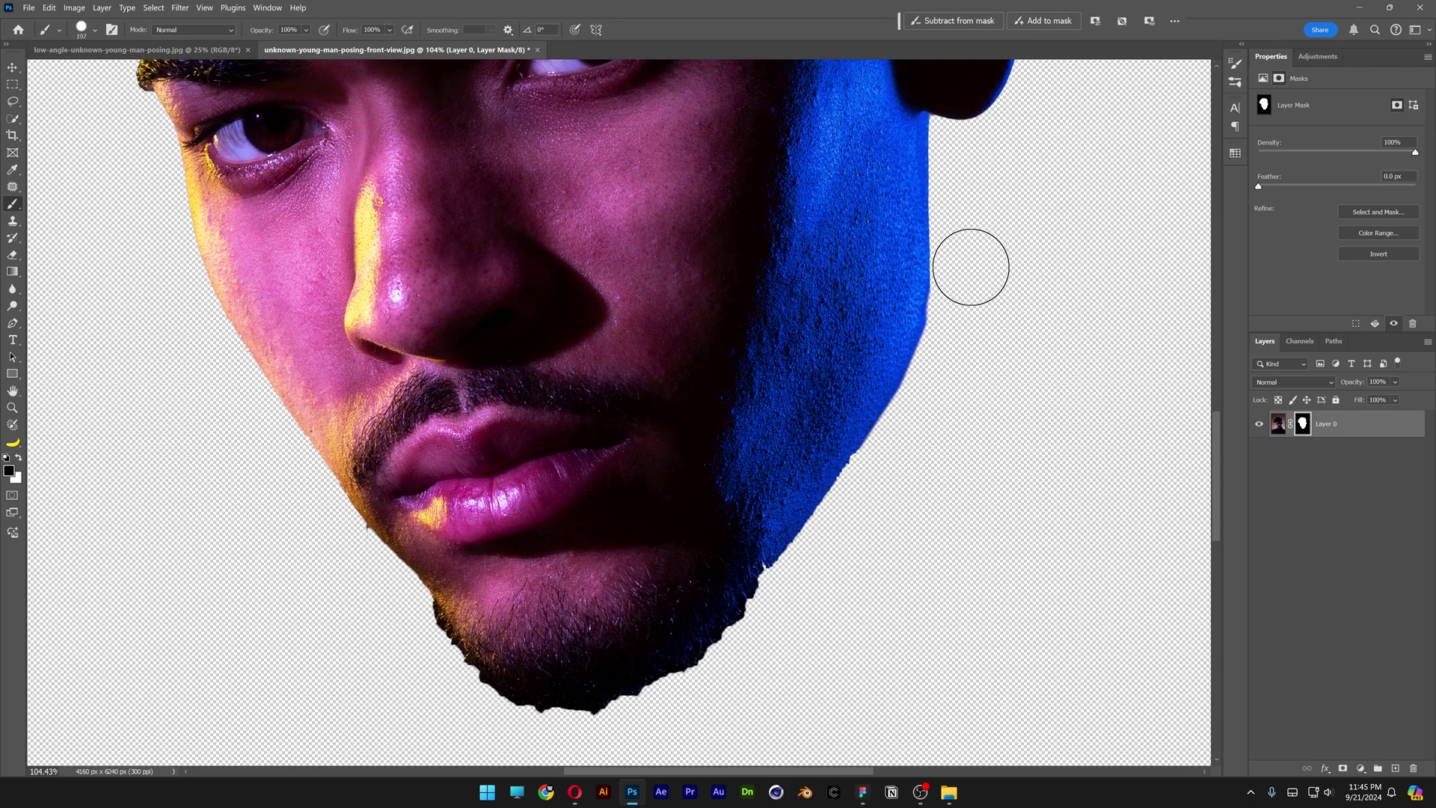
left_click_drag(971, 267, 962, 315)
left_click_drag(889, 435, 913, 430)
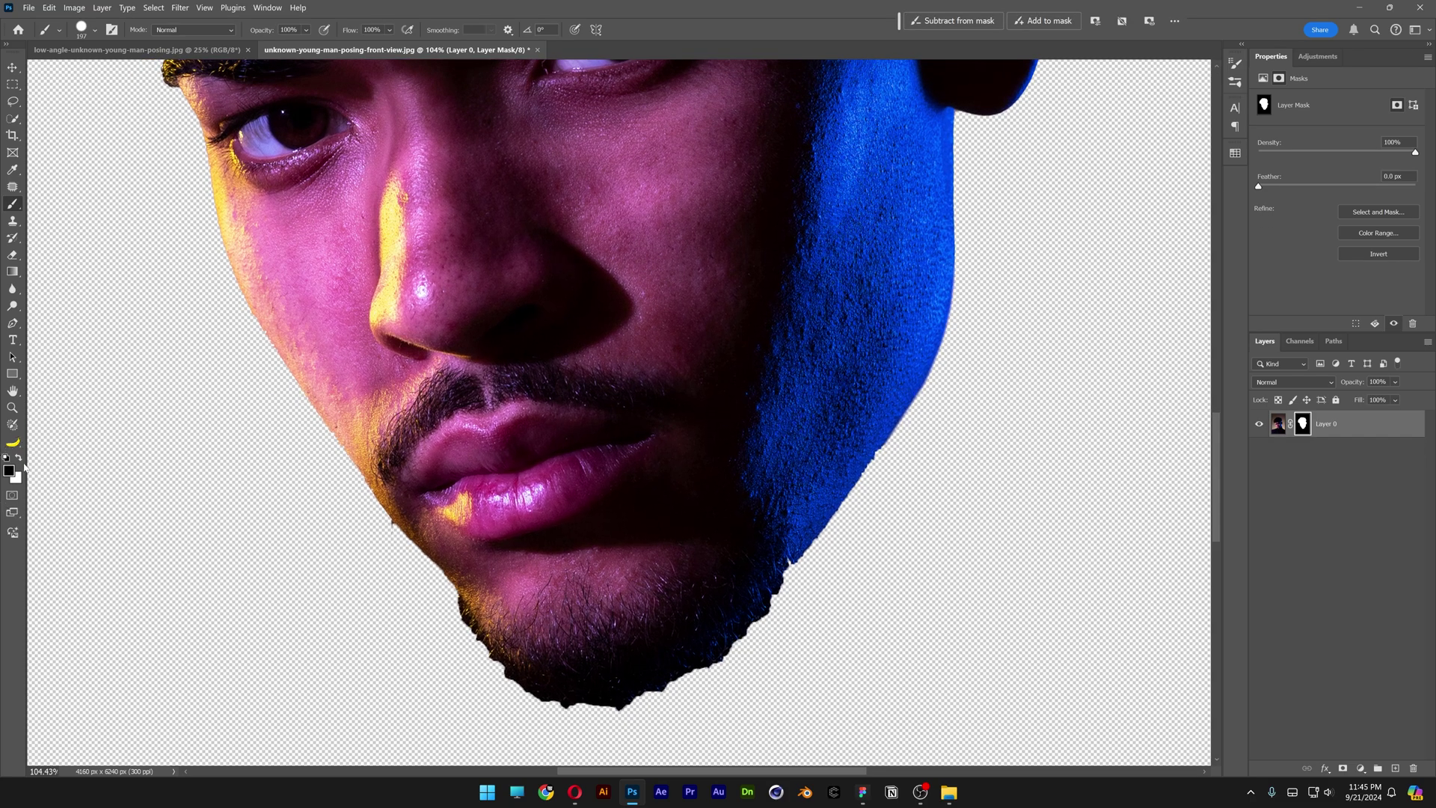
left_click_drag(895, 362, 860, 484)
key("ctrl+z")
scroll(884, 379, "down", 8)
left_click_drag(804, 386, 731, 612)
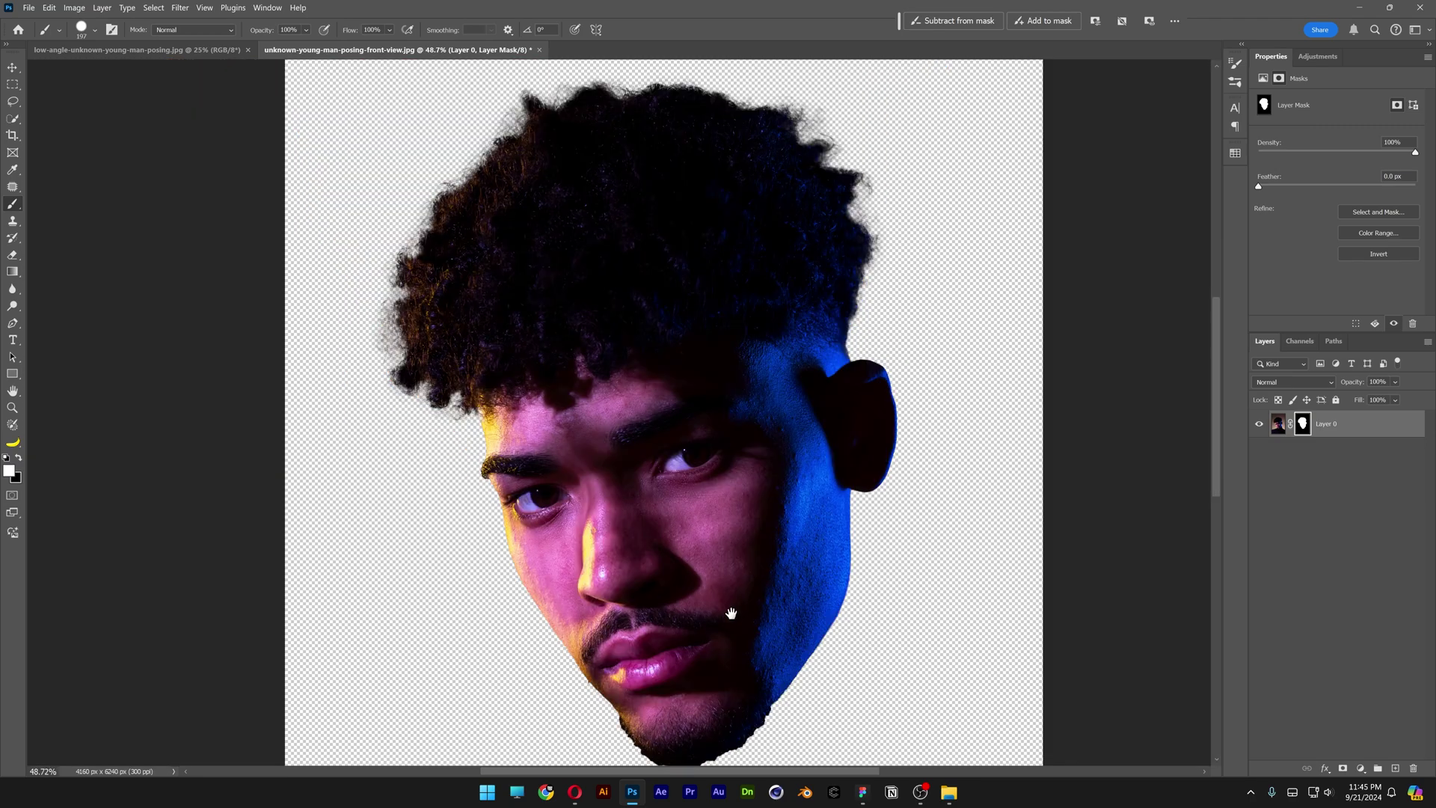
mouse_move(782, 343)
left_mouse_down()
mouse_move(785, 364)
mouse_move(777, 349)
left_mouse_up()
- Mask out the head in the low-angle portrait and bring it into the front-view document as a new layer
left_click(188, 53)
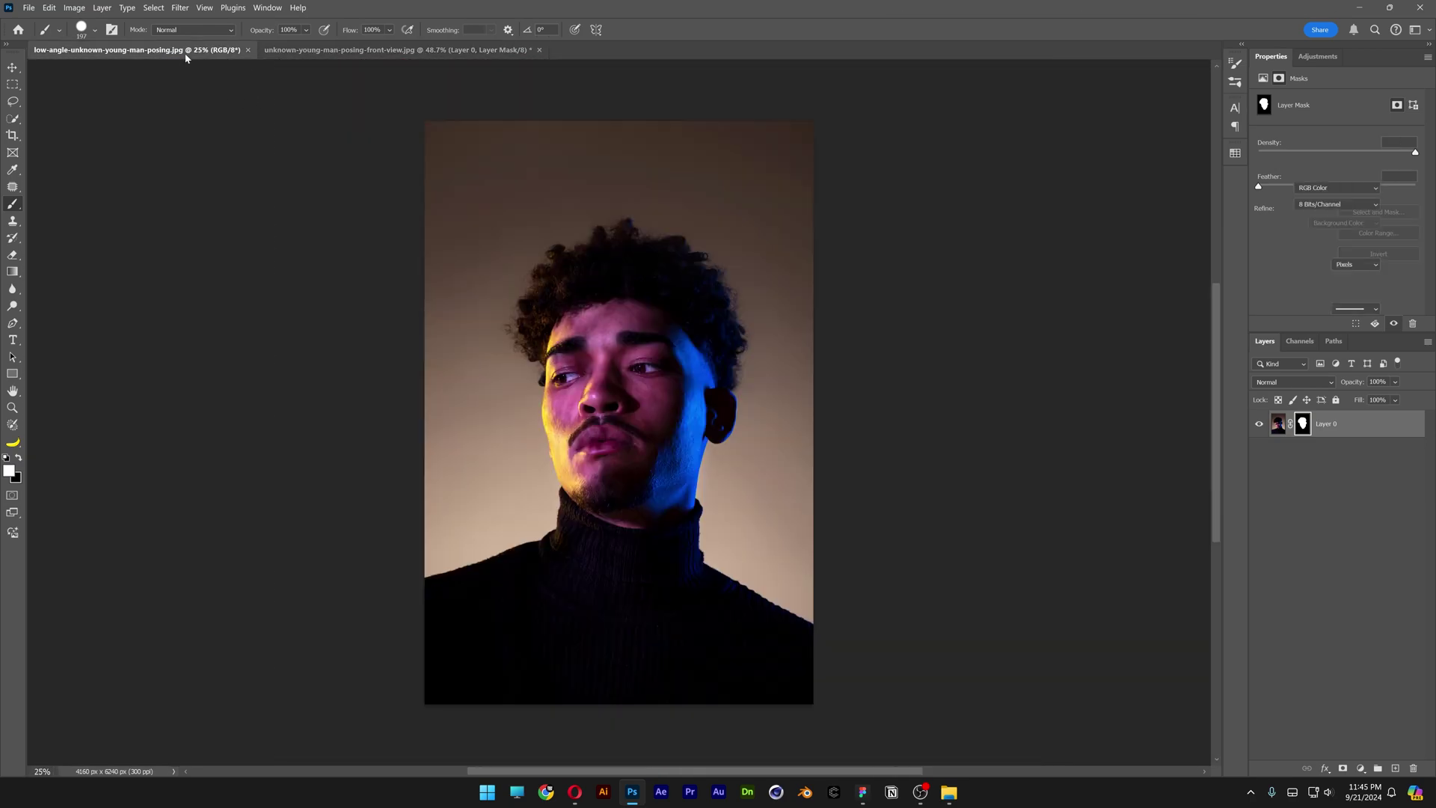
scroll(582, 423, "up", 3)
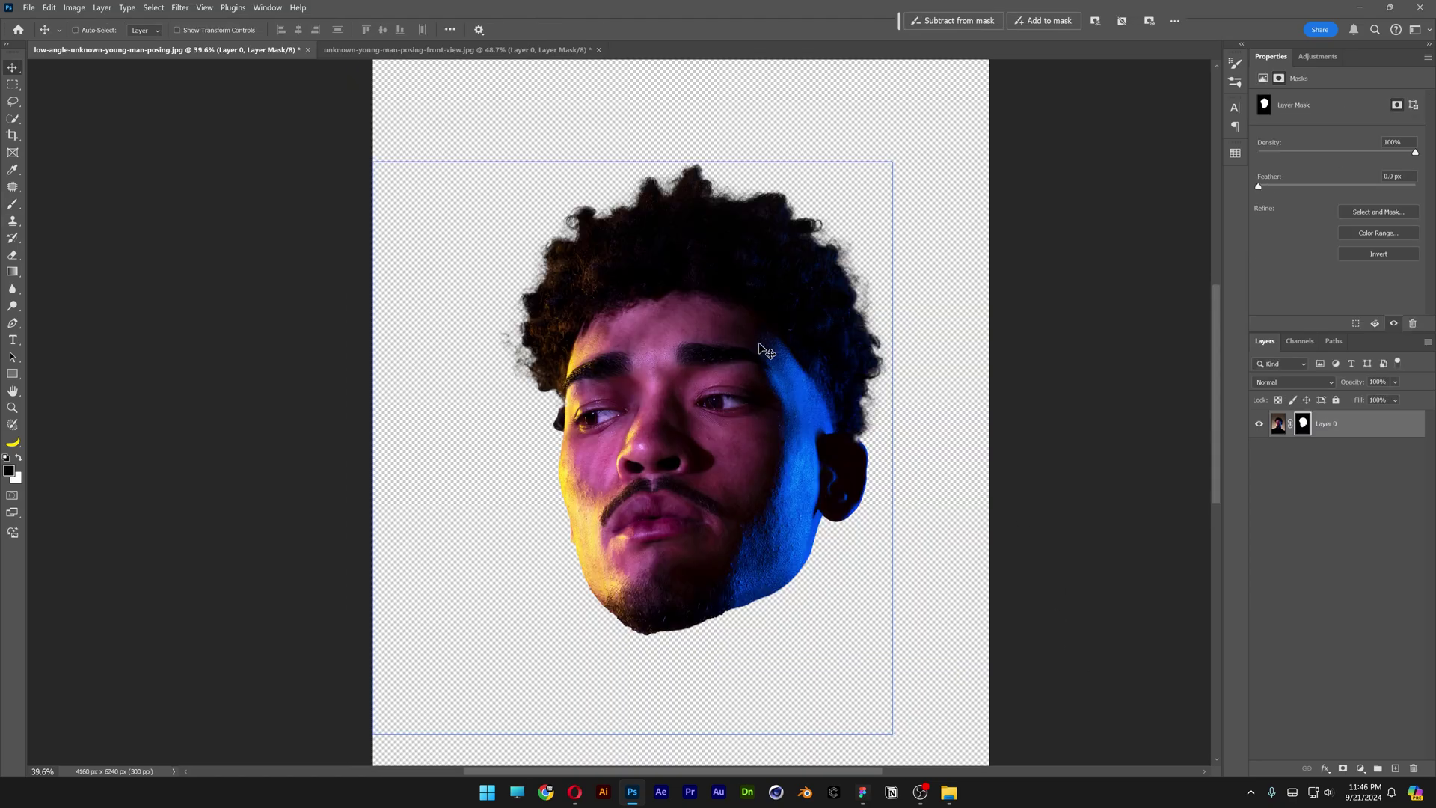
left_click_drag(767, 352, 453, 51)
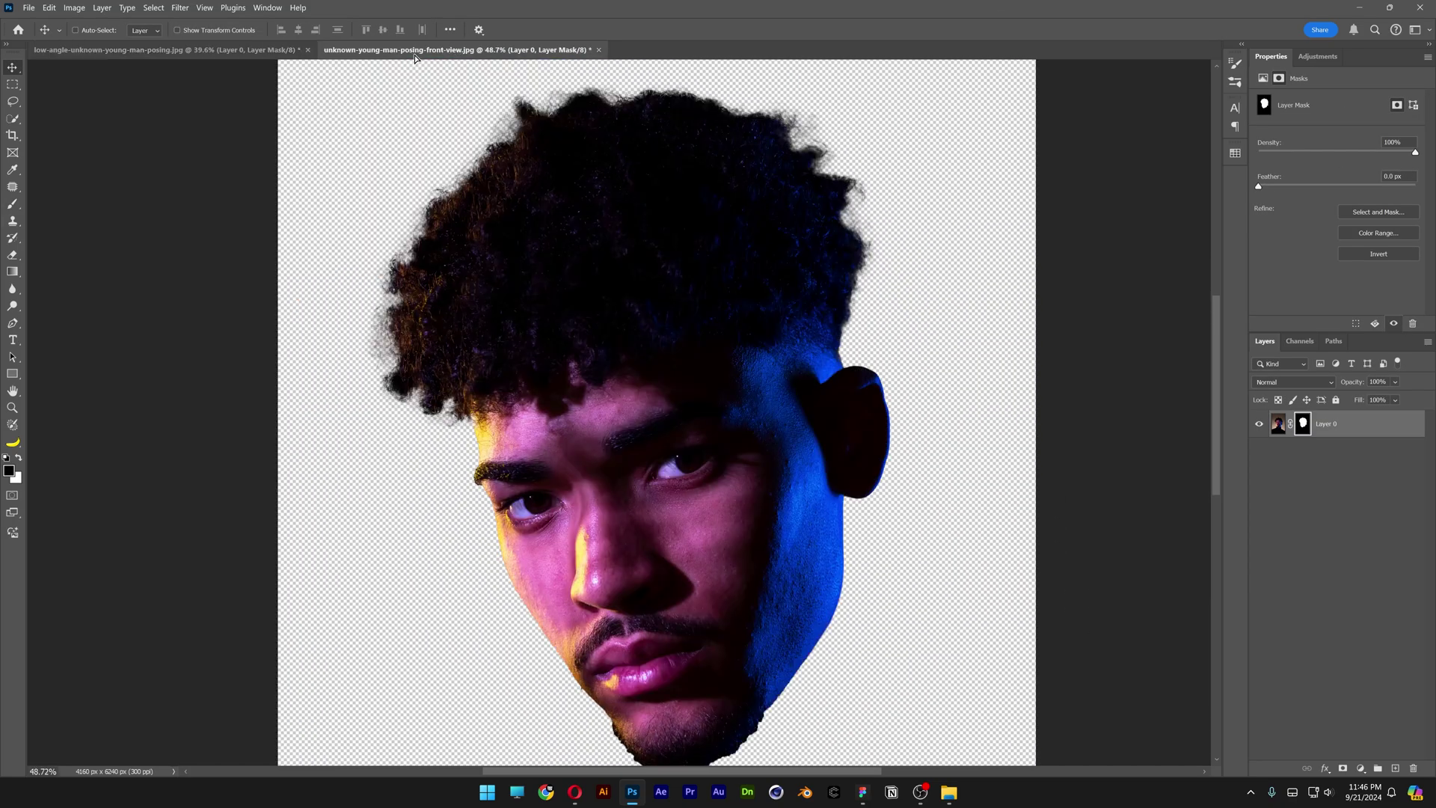
left_click_drag(433, 227, 434, 229)
scroll(433, 229, "down", 5)
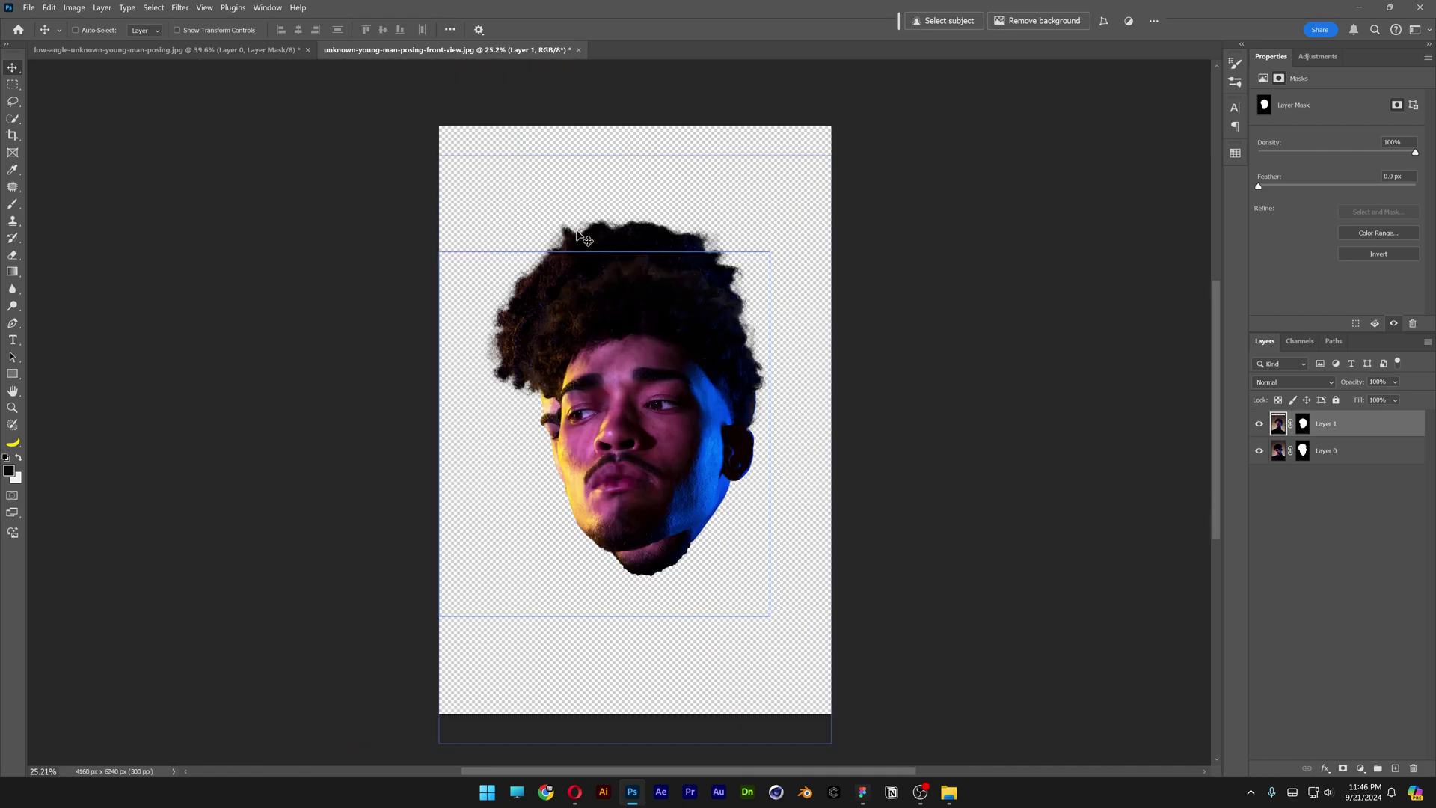
- Resize the canvas to a landscape 6492 × 4860 px with the Crop tool, and place the low-angle head to the right of the front-view head
left_click(14, 136)
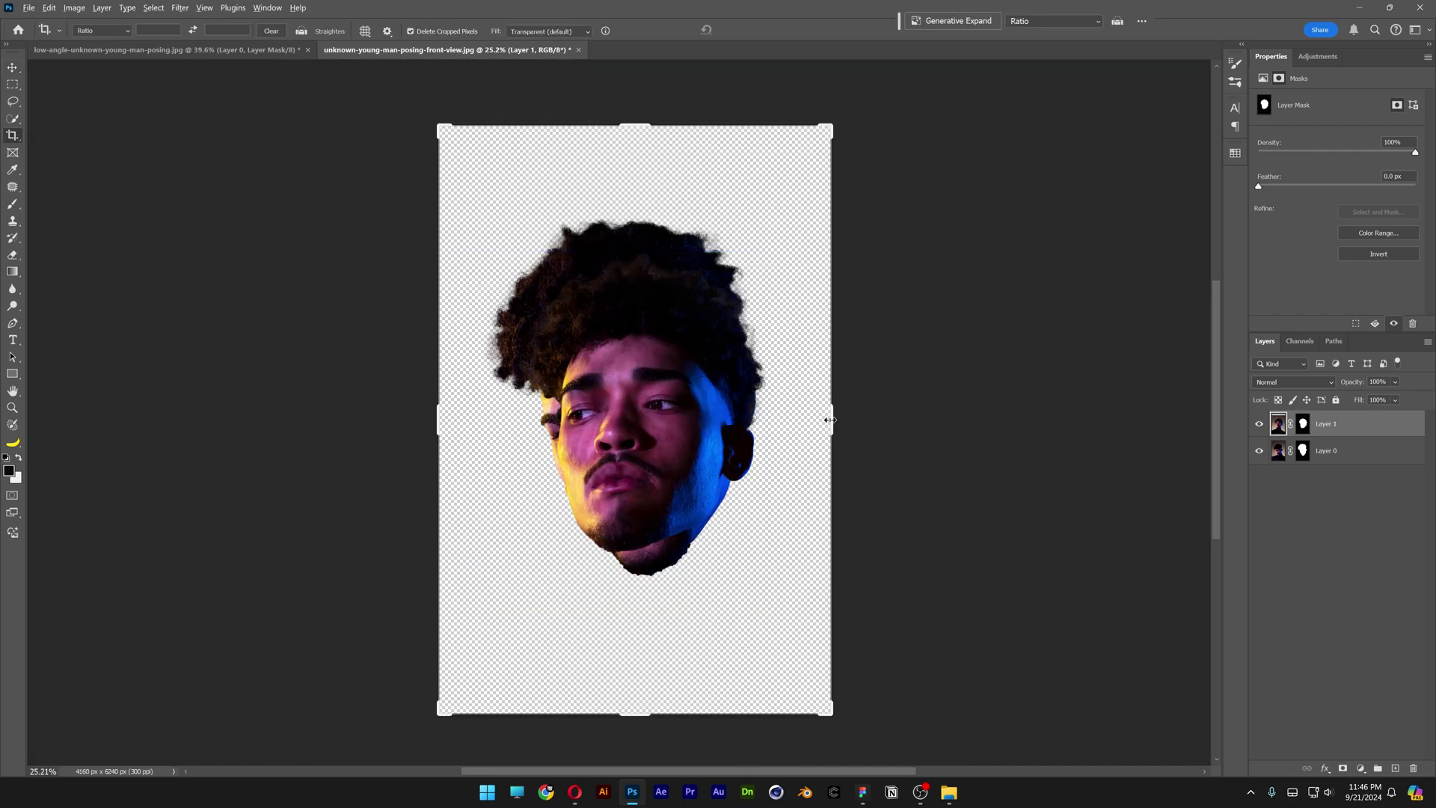
left_click_drag(829, 420, 1036, 419)
key("Escape")
scroll(615, 432, "up", 4)
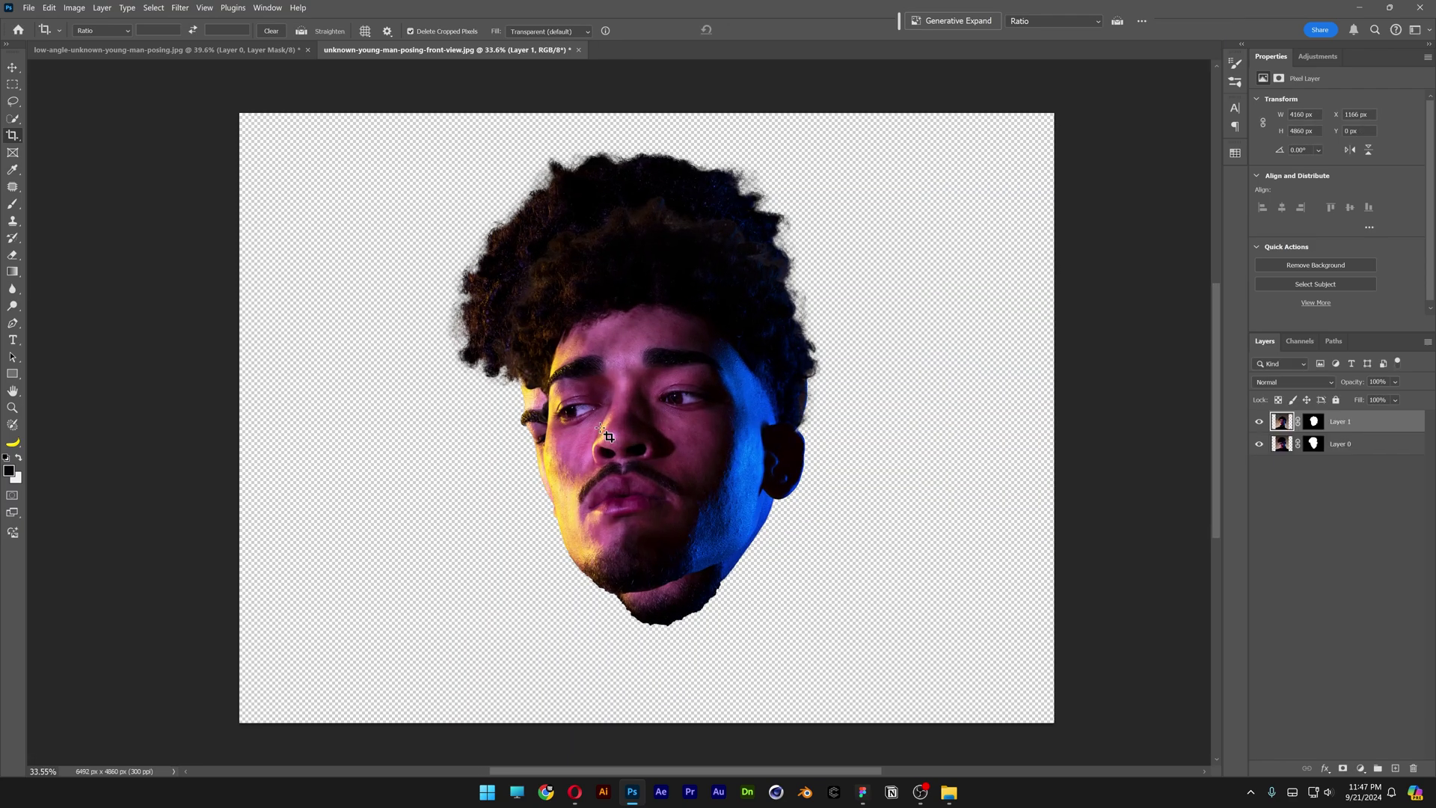
key("v")
left_click_drag(687, 395, 899, 386)
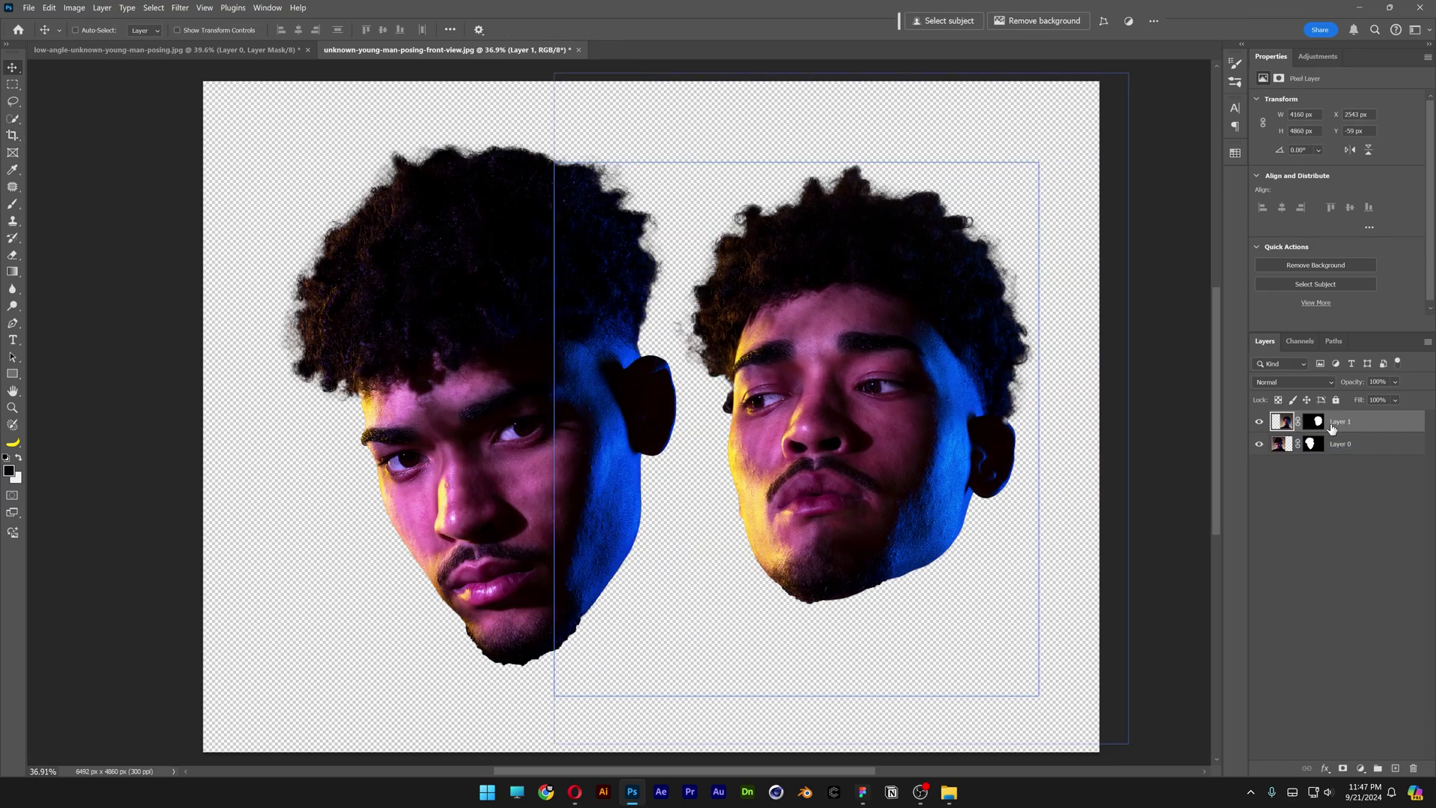
- Convert both head layers, Layer 1 and Layer 0, to smart objects
right_click(1383, 428)
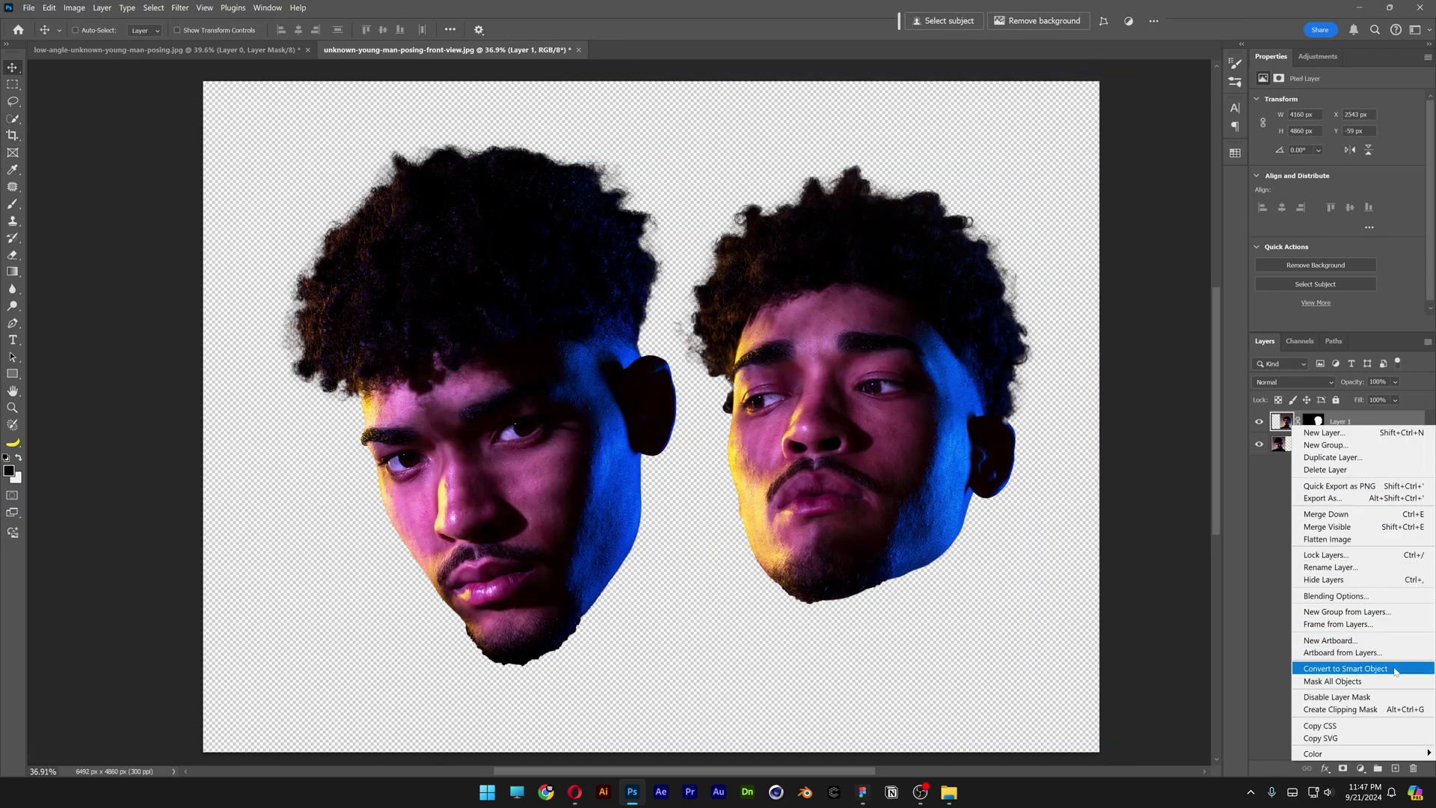
left_click(1345, 668)
left_click(1363, 448)
right_click(1363, 447)
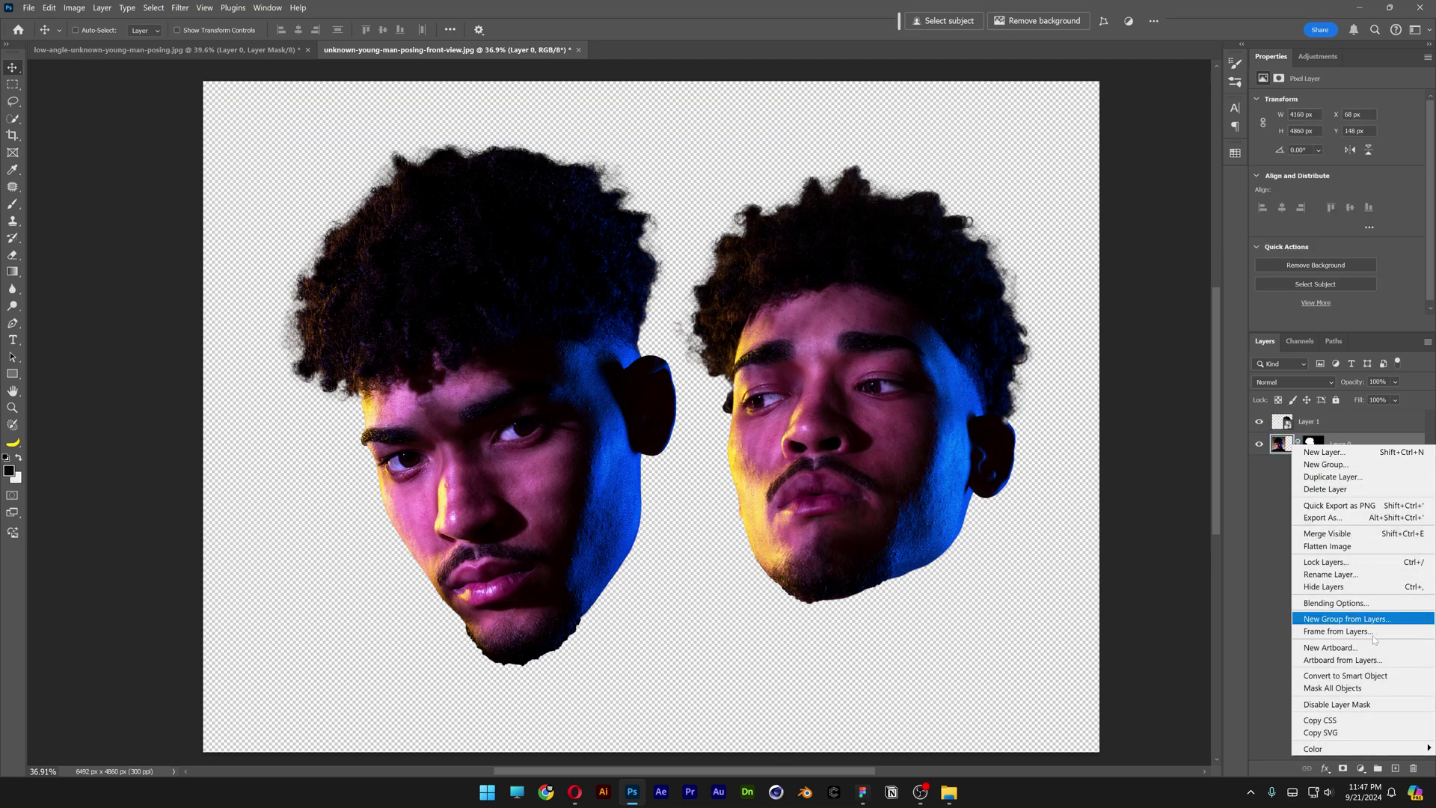
left_click(1374, 675)
- Enlarge the low-angle head to about 115% and flip it horizontally with Free Transform
left_click(884, 410, "ctrl")
key("ctrl+t")
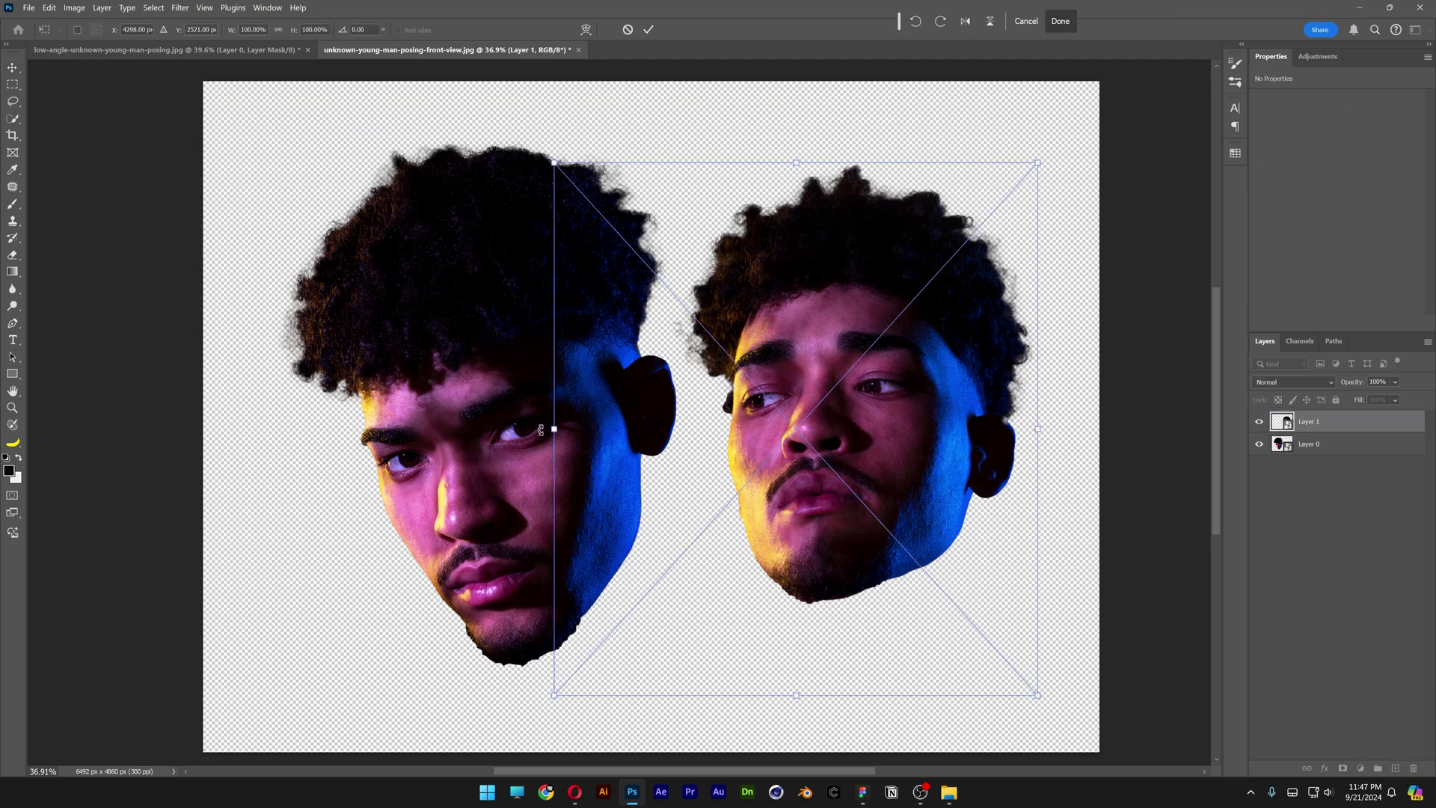
left_click_drag(541, 430, 511, 428)
right_click(836, 465)
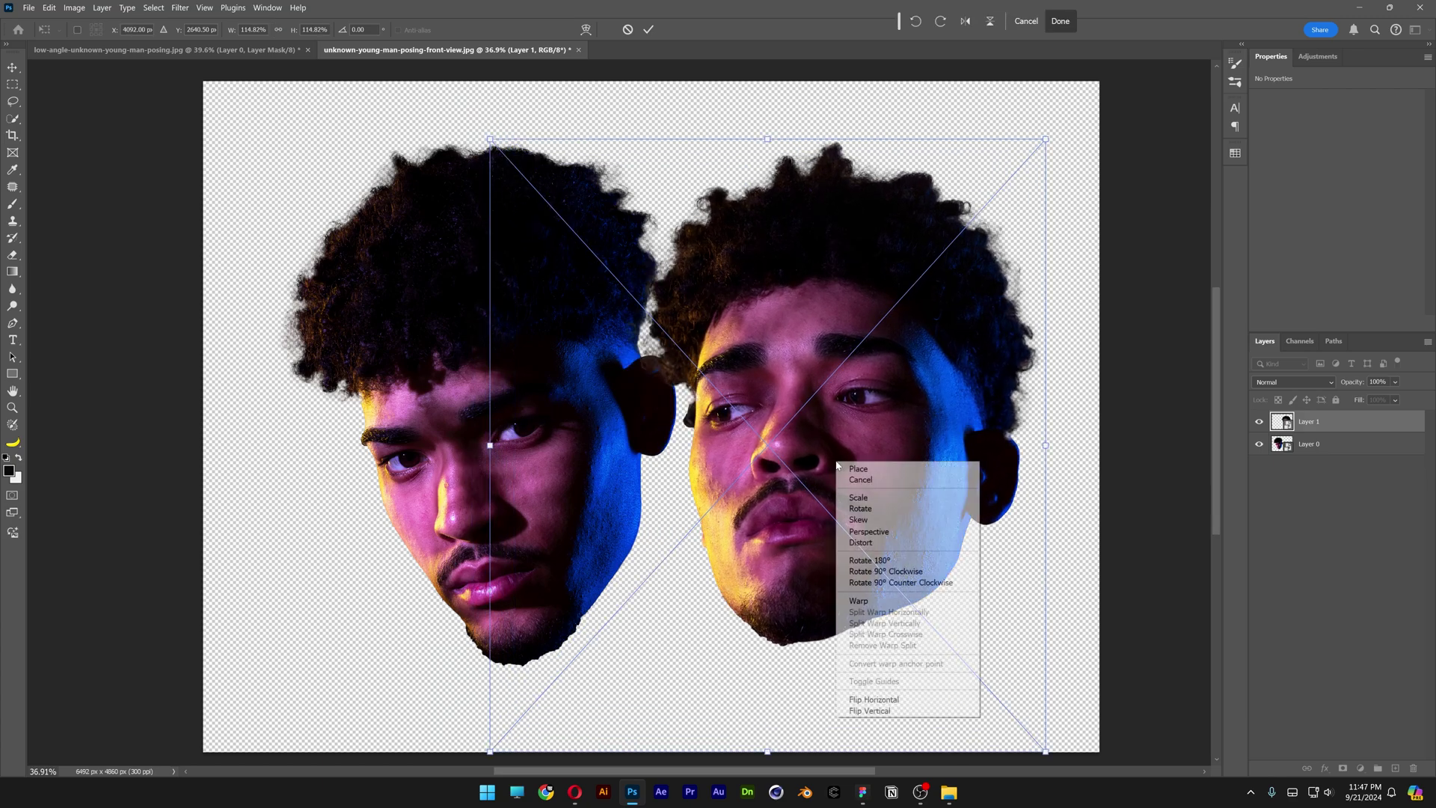
left_click(911, 698)
key("Return")
- Position the flipped low-angle head so that its ear side overlaps the right edge of the front-view head
left_click_drag(607, 423, 752, 492)
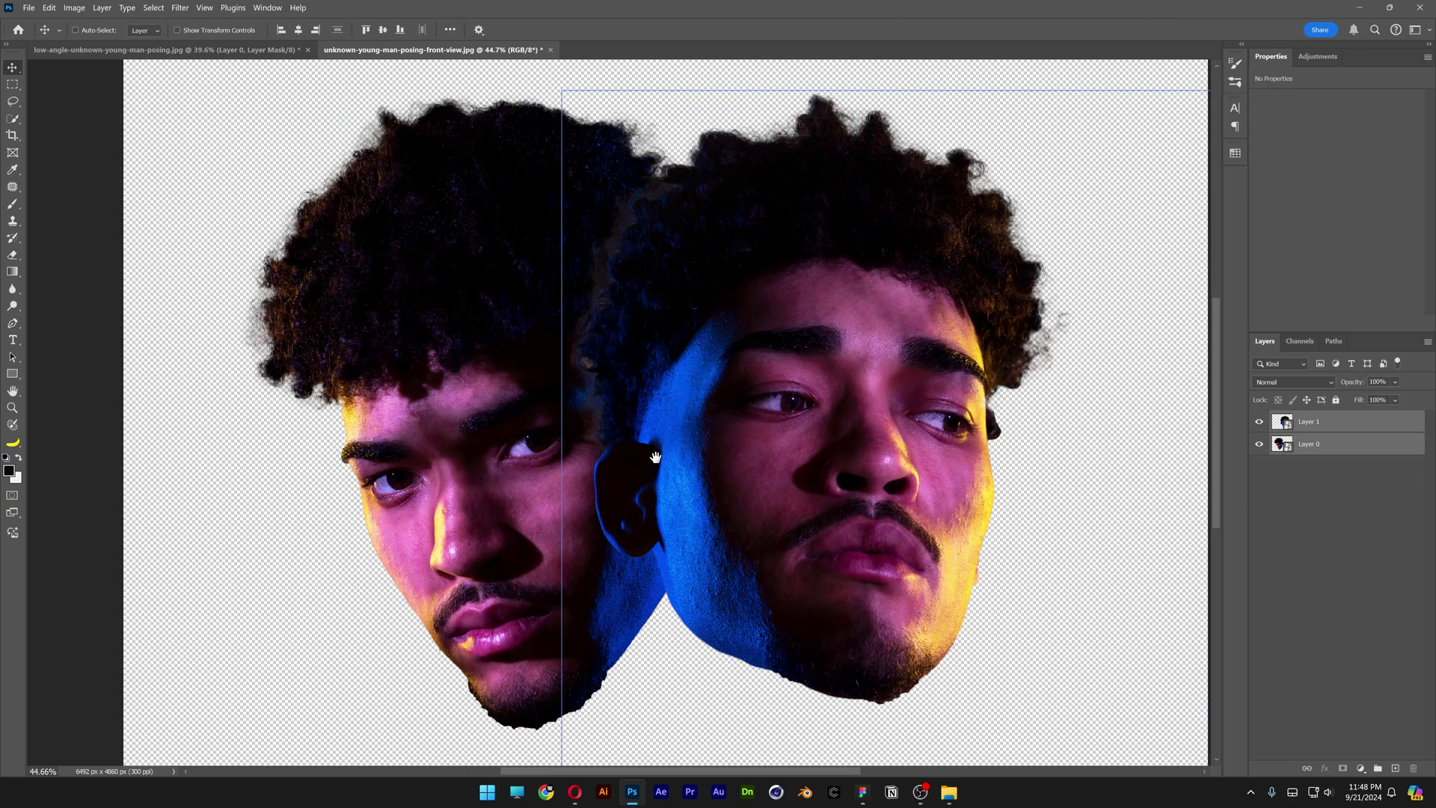
left_click_drag(655, 457, 669, 421)
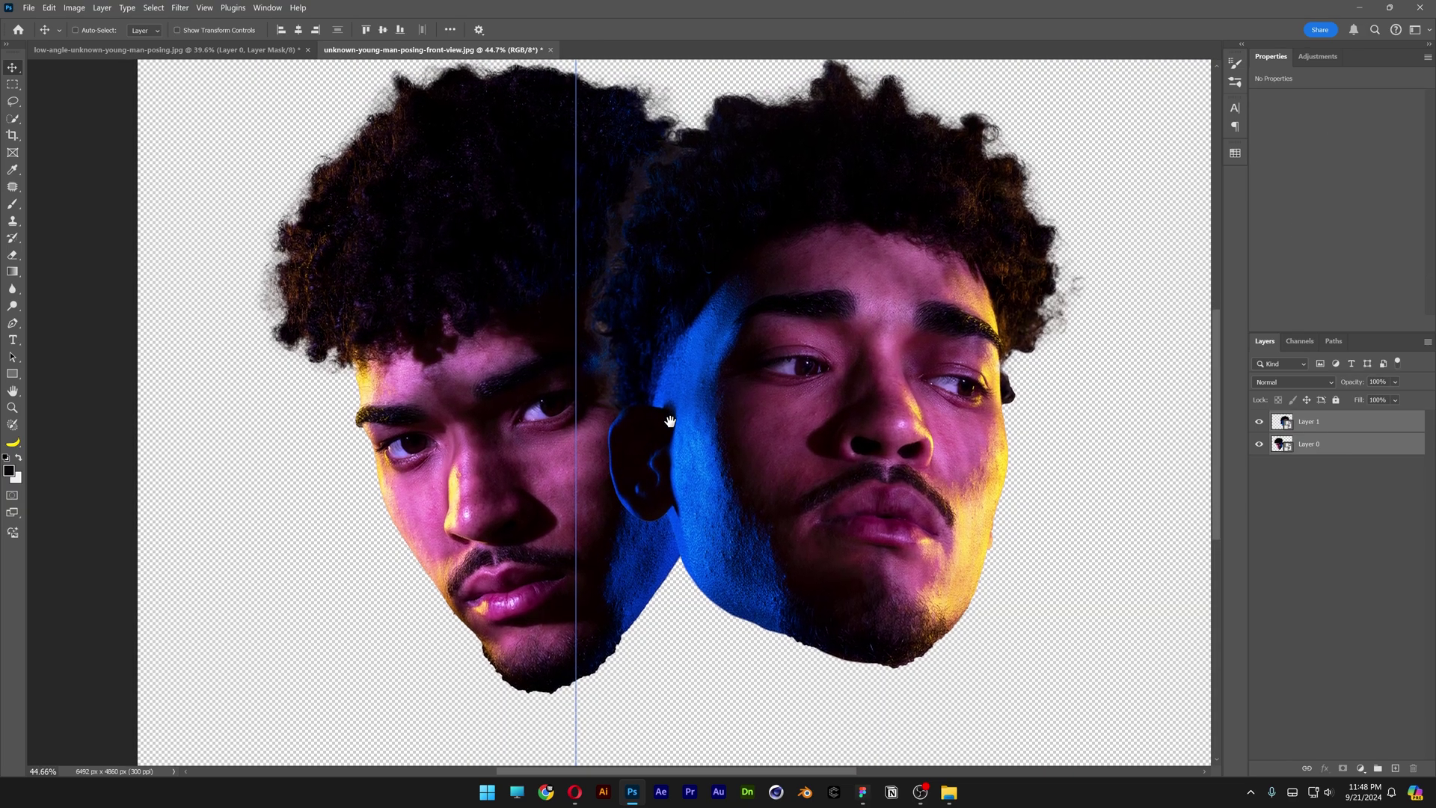
scroll(677, 432, "up", 1)
left_click(1302, 423)
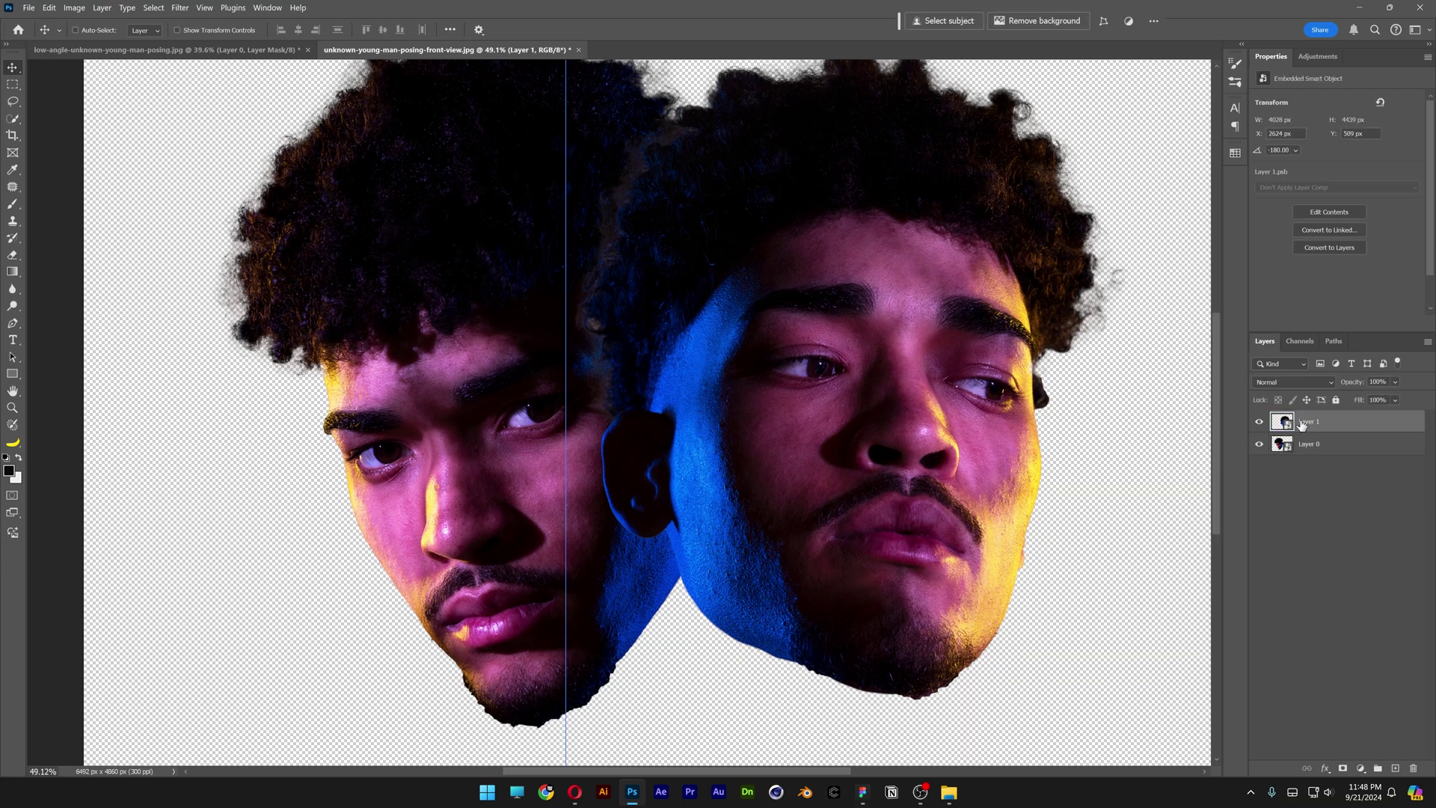
left_click(1258, 422)
left_click(1259, 421)
left_click_drag(566, 374, 559, 54)
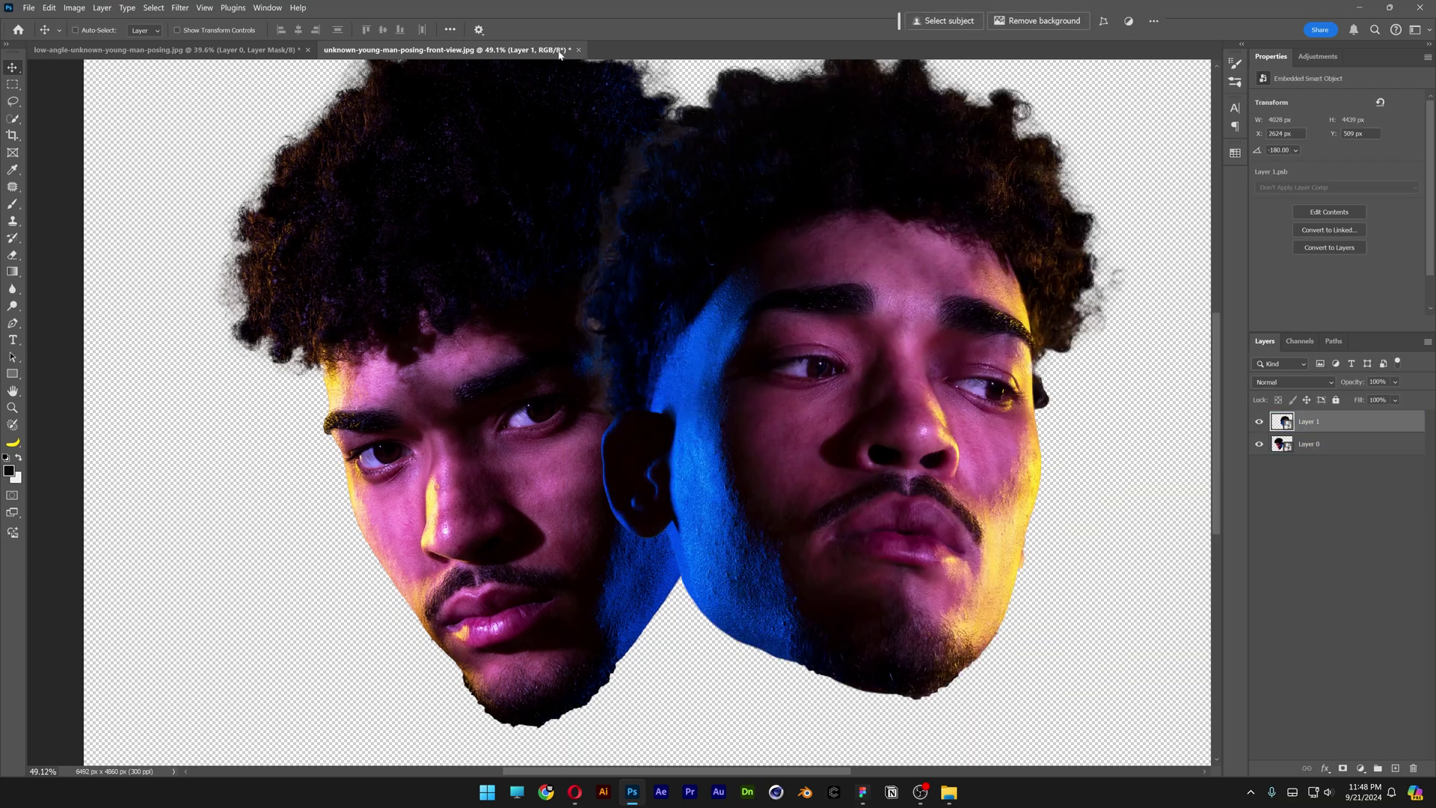
- Apply Liquify to Layer 1, warping the eye, nose and mouth into wavy streaks toward the ear with a size 352, pressure 76 brush
left_click(181, 8)
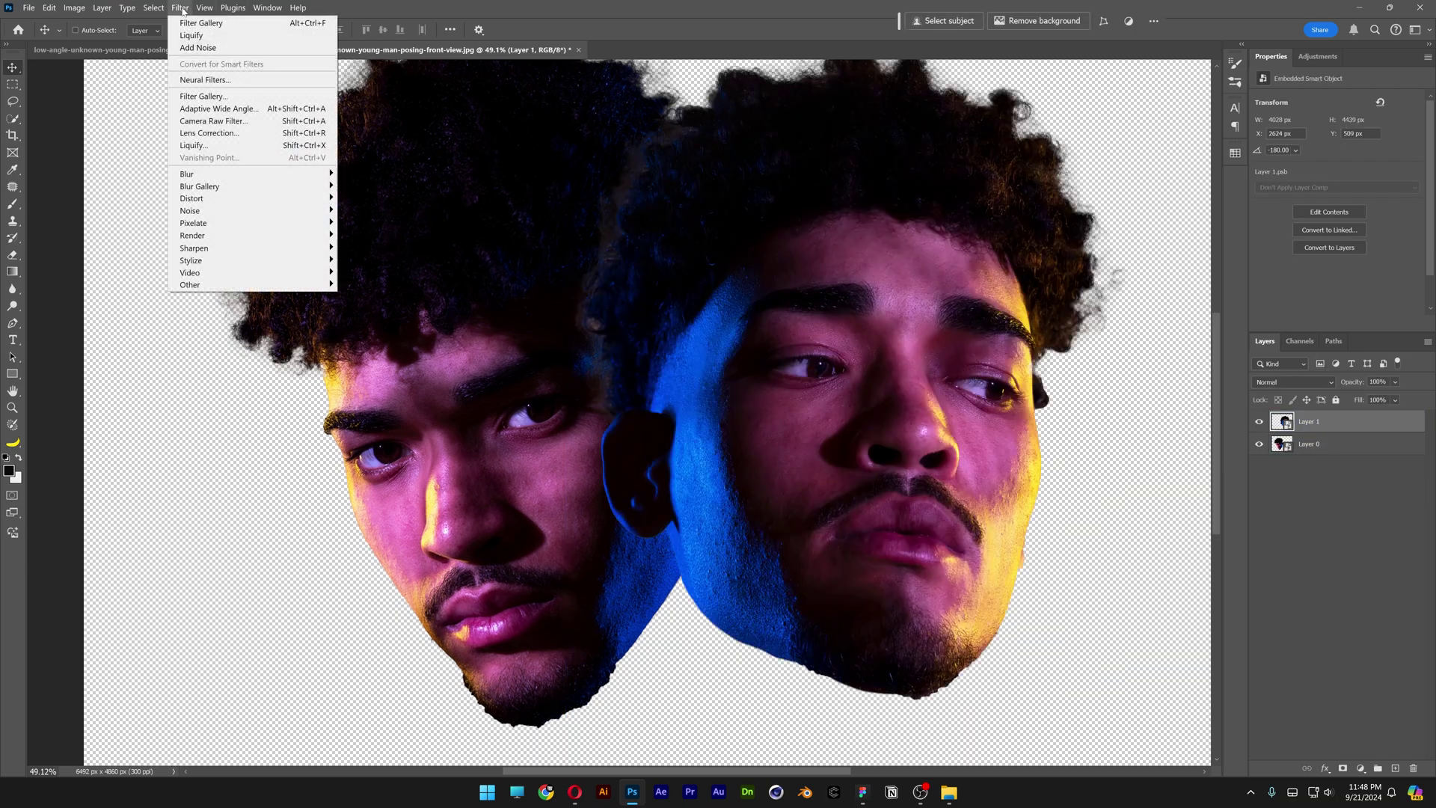
left_click(219, 146)
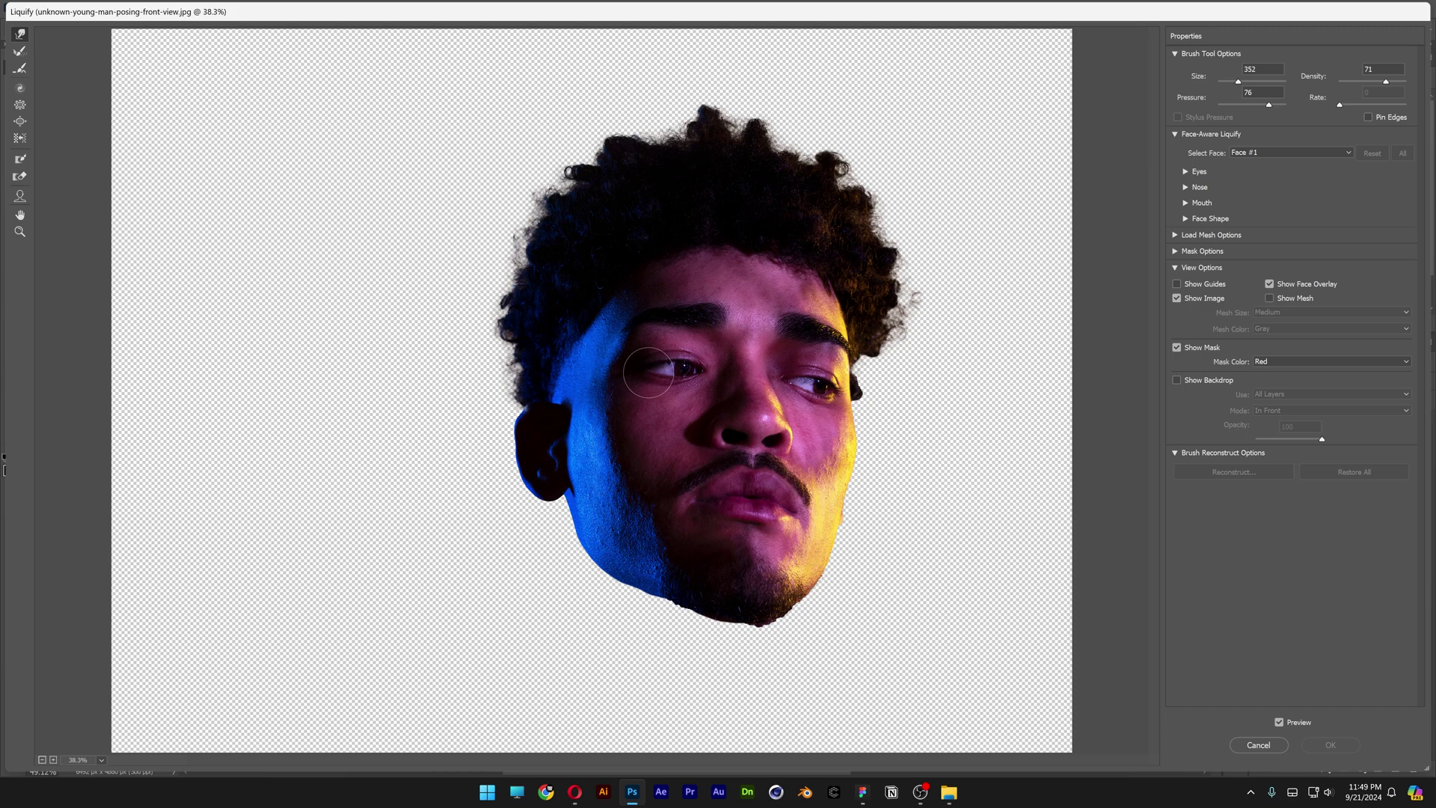
mouse_move(542, 400)
left_mouse_down()
mouse_move(647, 372)
mouse_move(521, 414)
mouse_move(665, 375)
mouse_move(523, 404)
left_mouse_up()
mouse_move(711, 490)
left_mouse_down()
mouse_move(675, 510)
mouse_move(554, 517)
mouse_move(628, 541)
mouse_move(601, 539)
mouse_move(739, 493)
left_mouse_up()
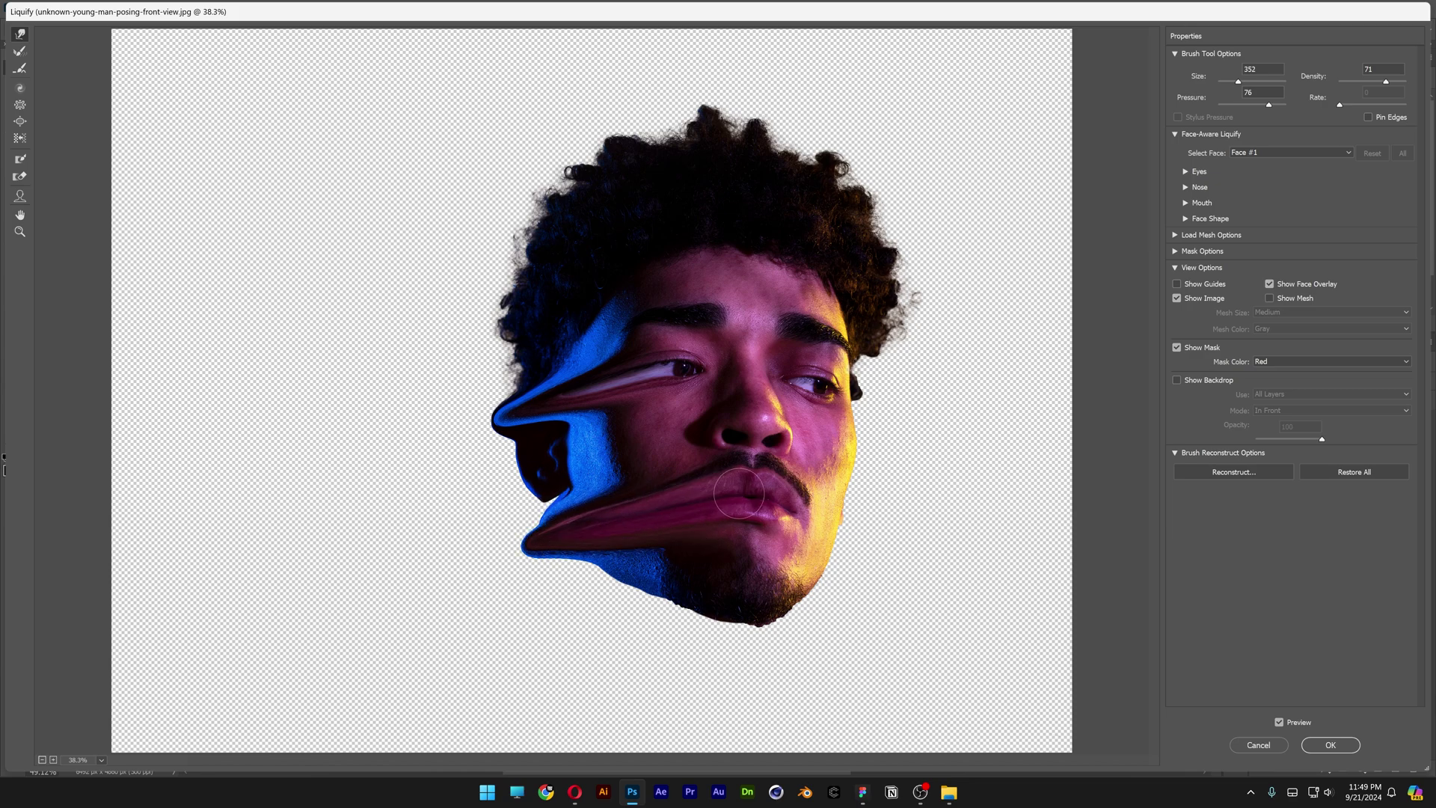
mouse_move(729, 410)
left_mouse_down()
mouse_move(619, 456)
mouse_move(715, 453)
mouse_move(596, 478)
mouse_move(681, 438)
mouse_move(512, 472)
left_mouse_up()
left_click_drag(696, 431, 494, 475)
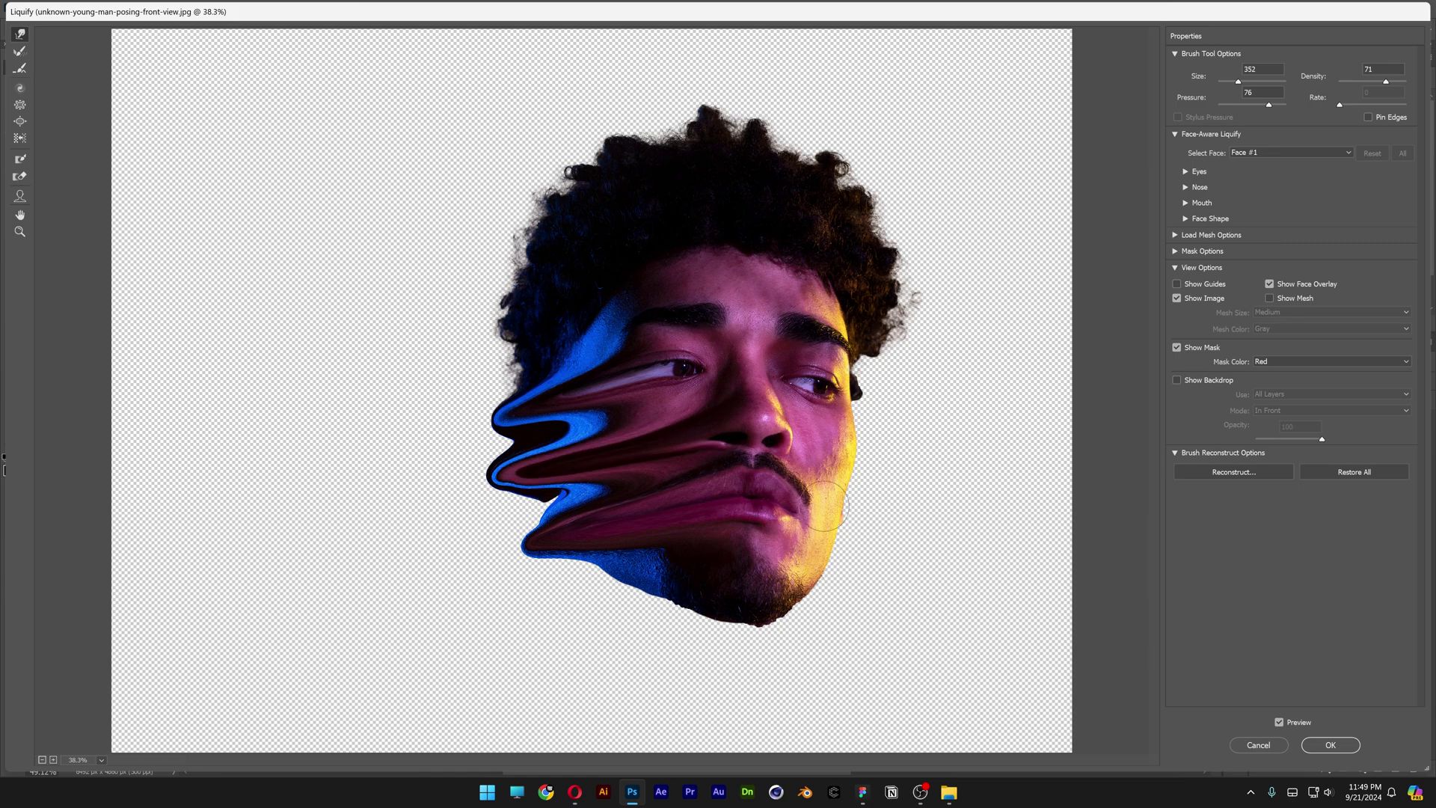
left_click(1326, 750)
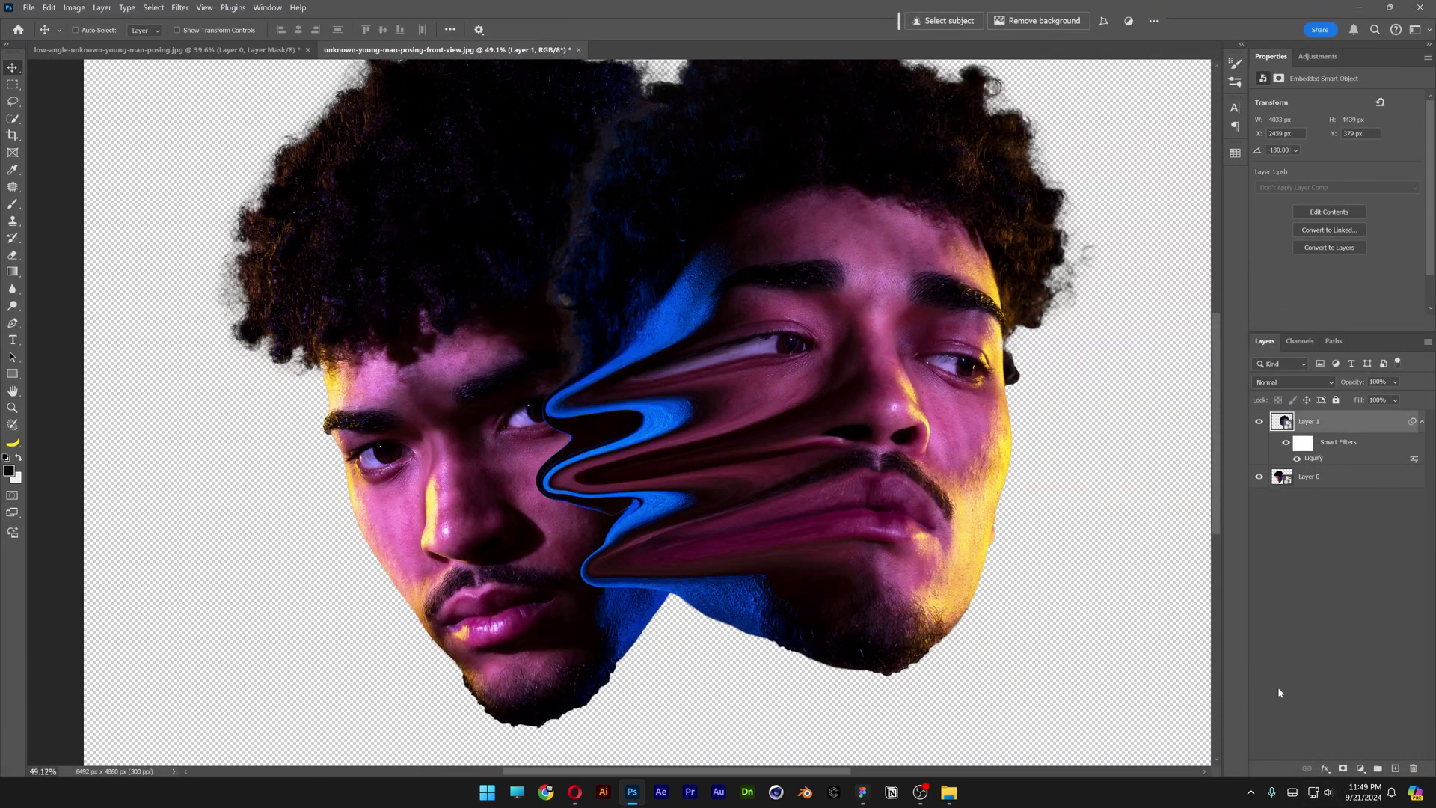
- Add a layer mask to Layer 1 and hide the hard blue tips of its streaks with a black 357 px brush at 67% hardness
left_click(1345, 768)
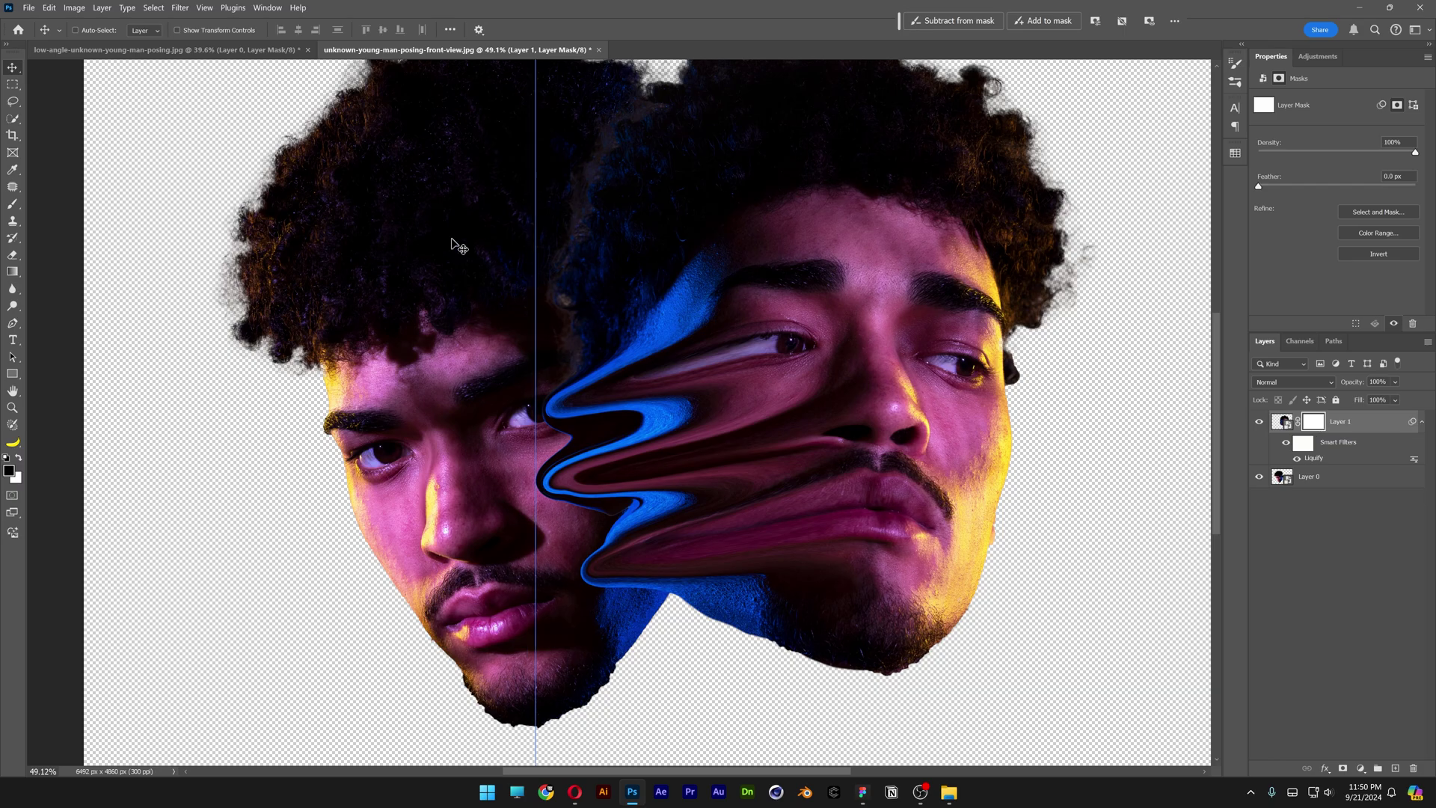
left_click(12, 204)
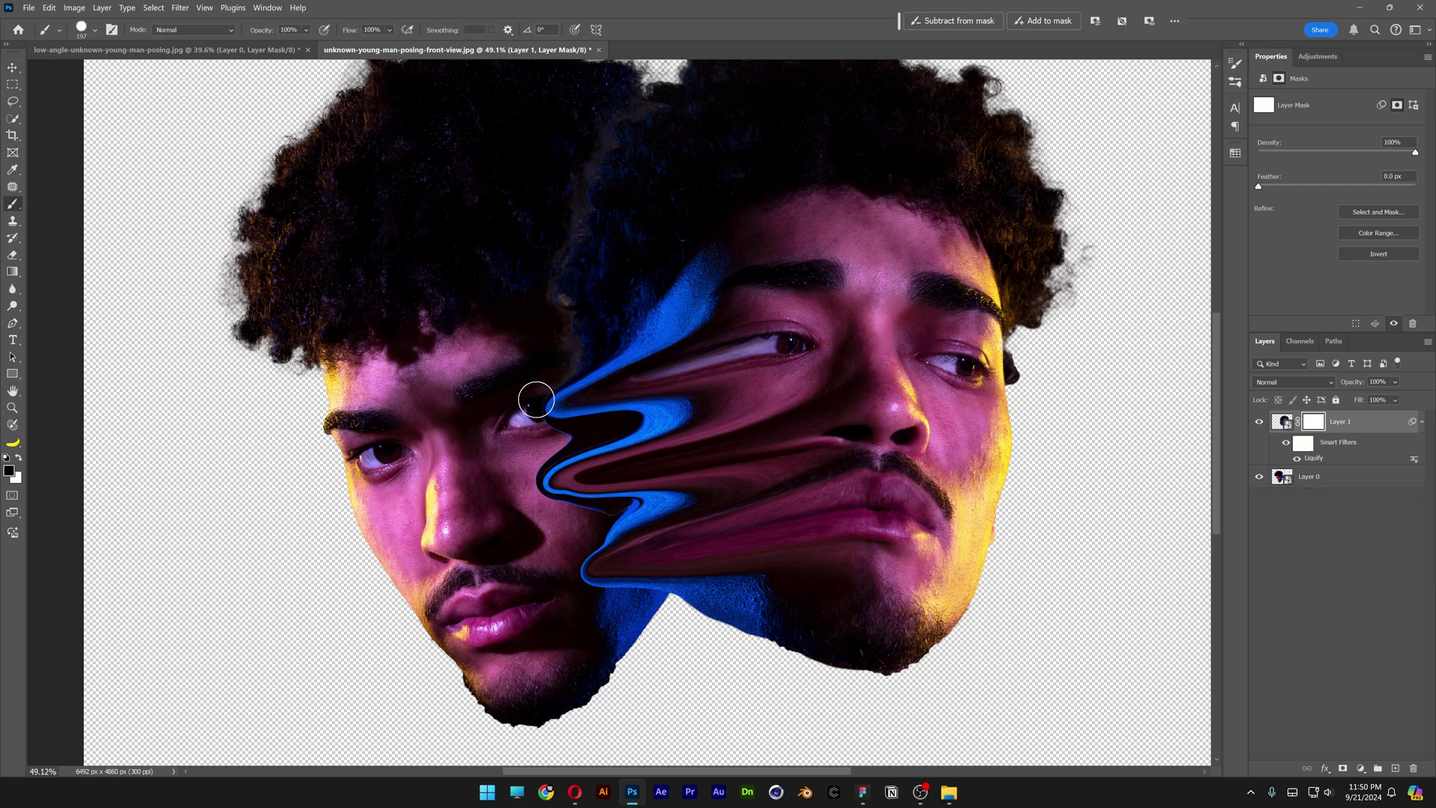
right_click(597, 411)
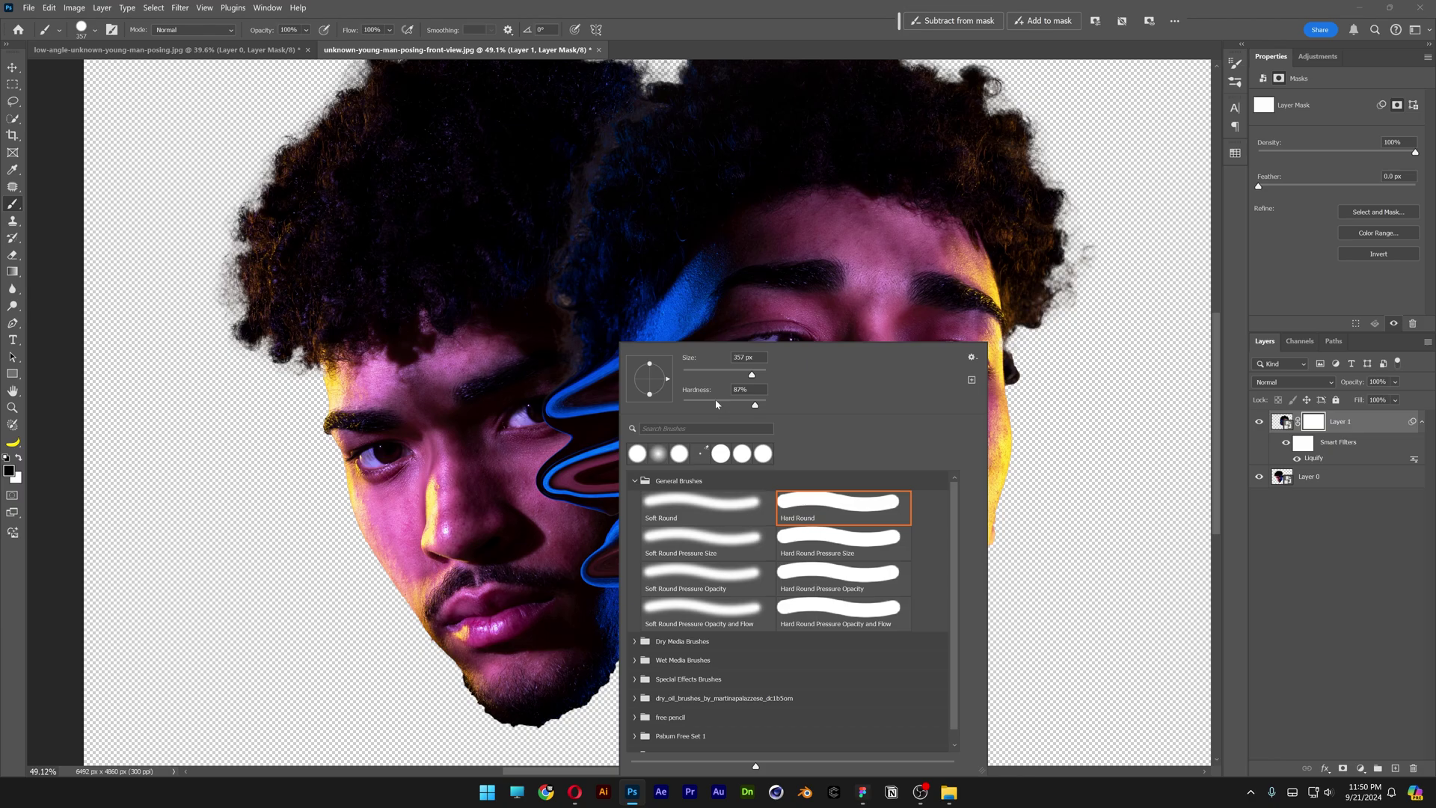
key("Return")
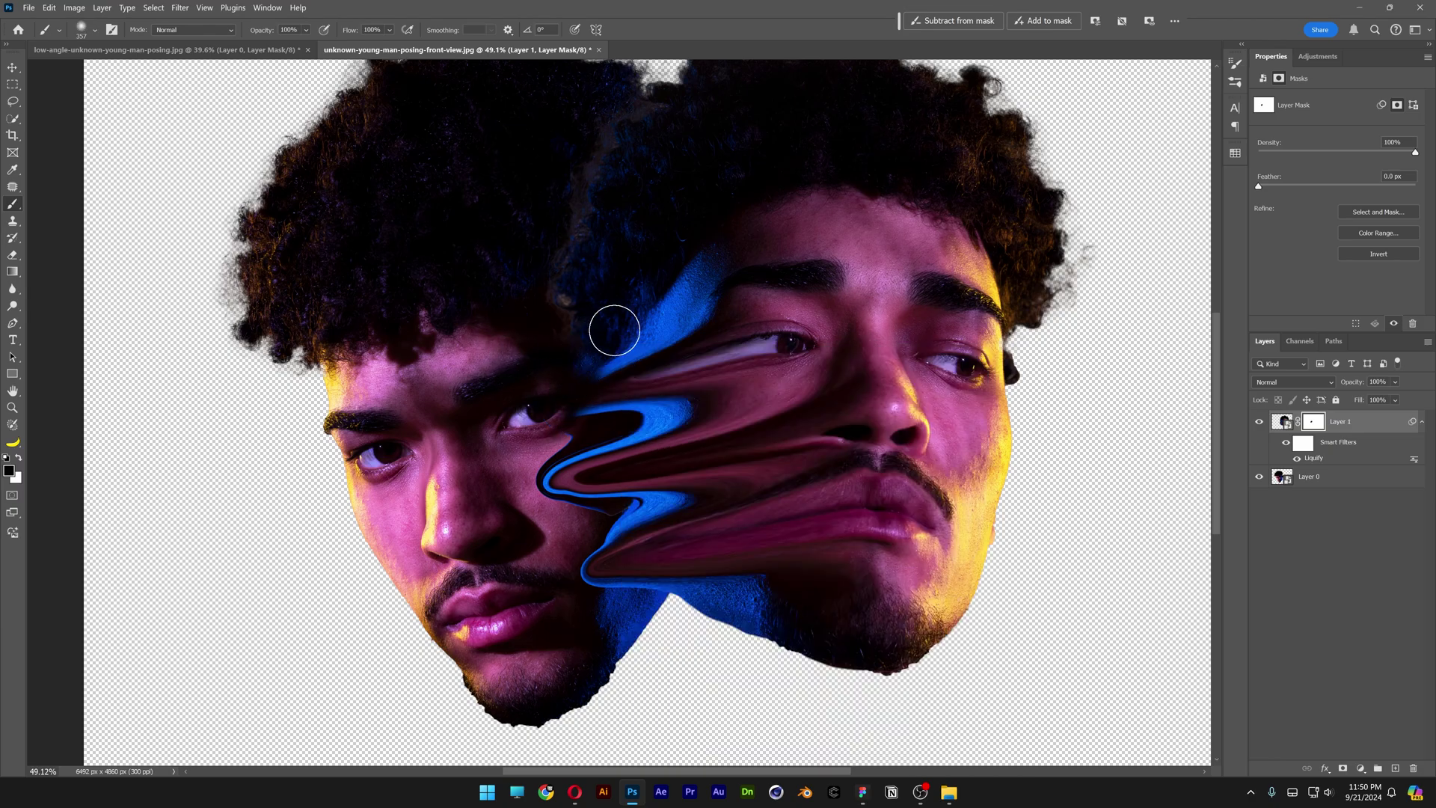
mouse_move(614, 330)
left_mouse_down()
mouse_move(523, 444)
mouse_move(526, 488)
mouse_move(631, 511)
mouse_move(572, 560)
left_mouse_up()
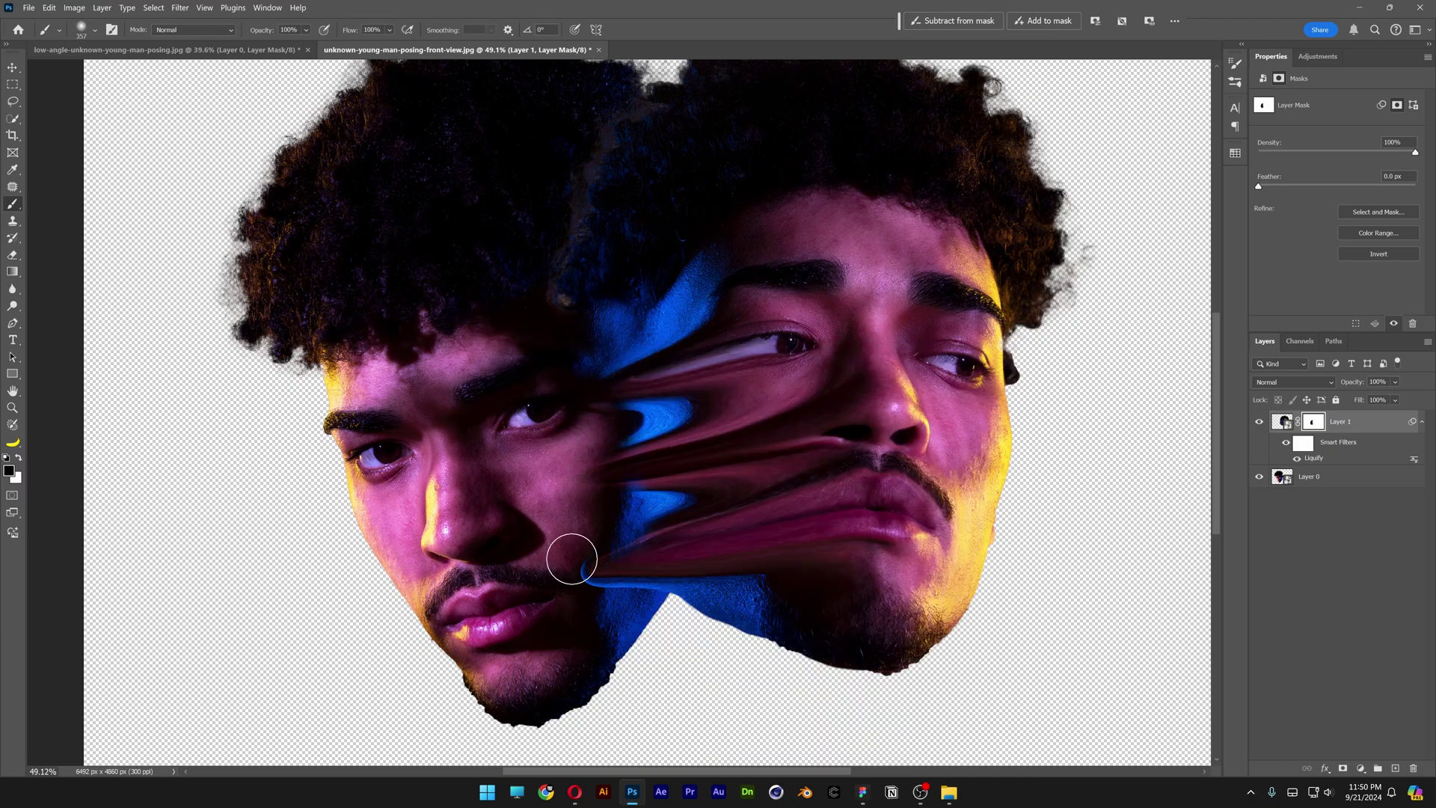
left_click_drag(634, 600, 585, 605)
key("ctrl+z")
left_click_drag(630, 497, 627, 423)
- Apply Liquify to Layer 0, warping the eye, cheek and mouth into streaks toward the ear with a size 352, pressure 76 brush
left_click(1333, 484)
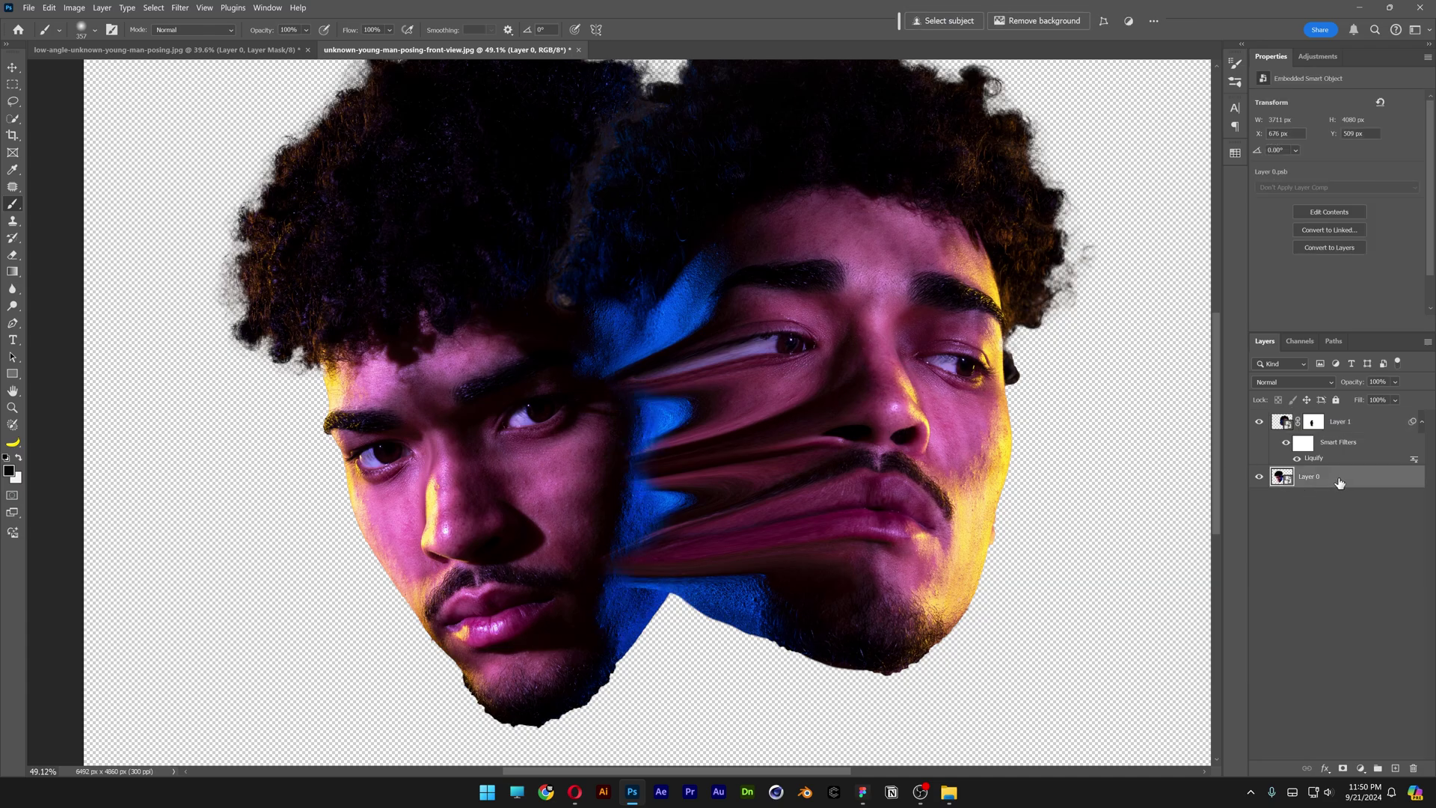
left_click(180, 8)
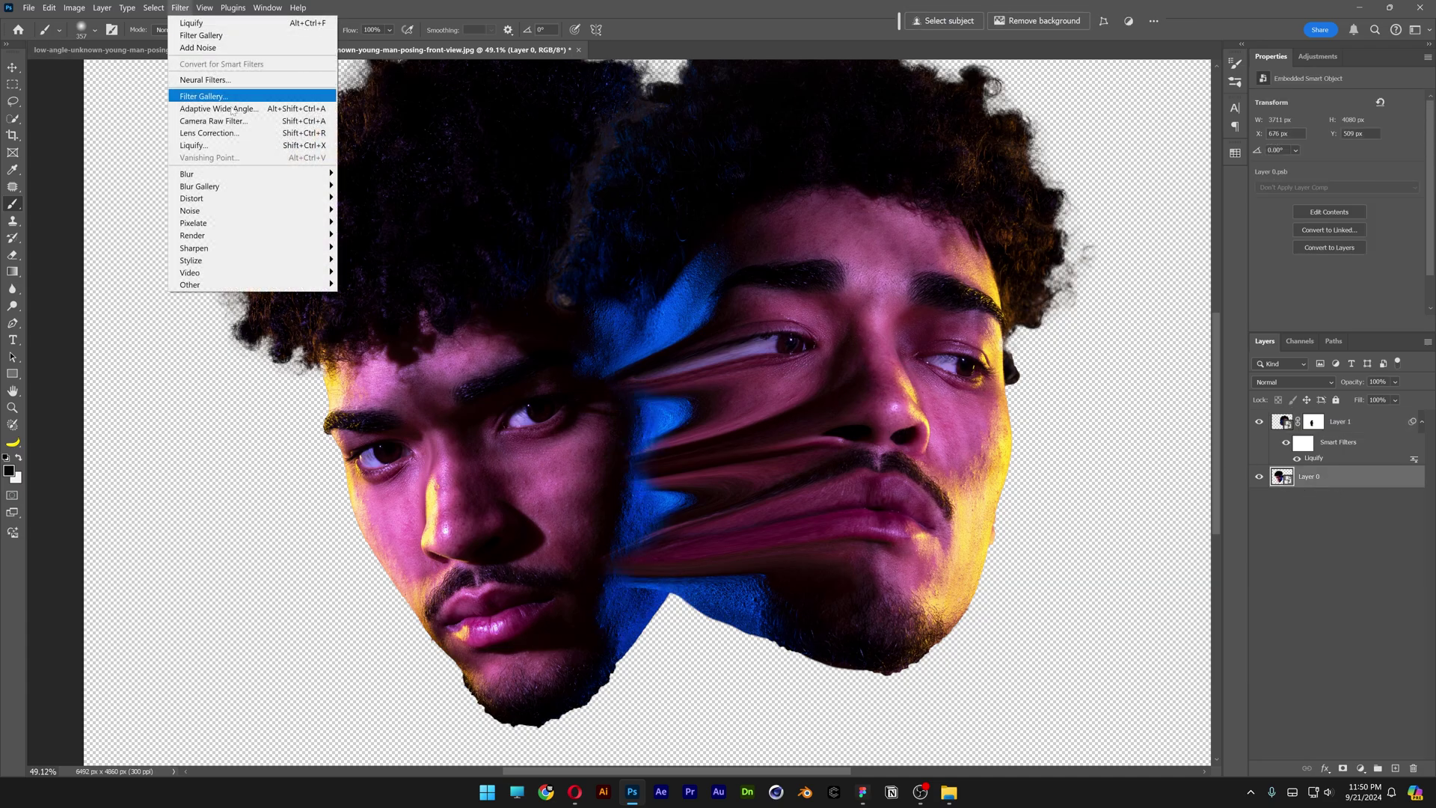
left_click(234, 148)
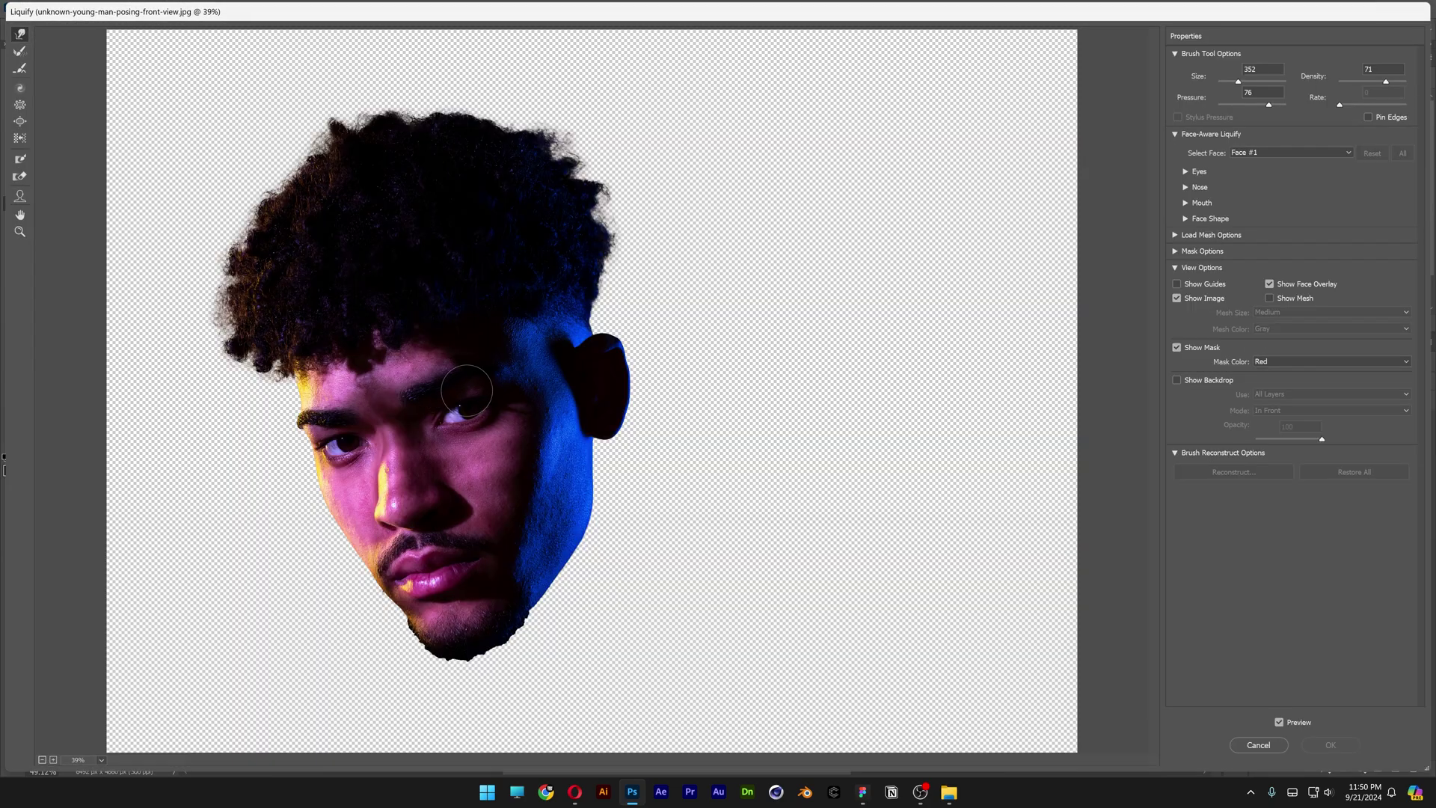
left_click_drag(507, 397, 590, 379)
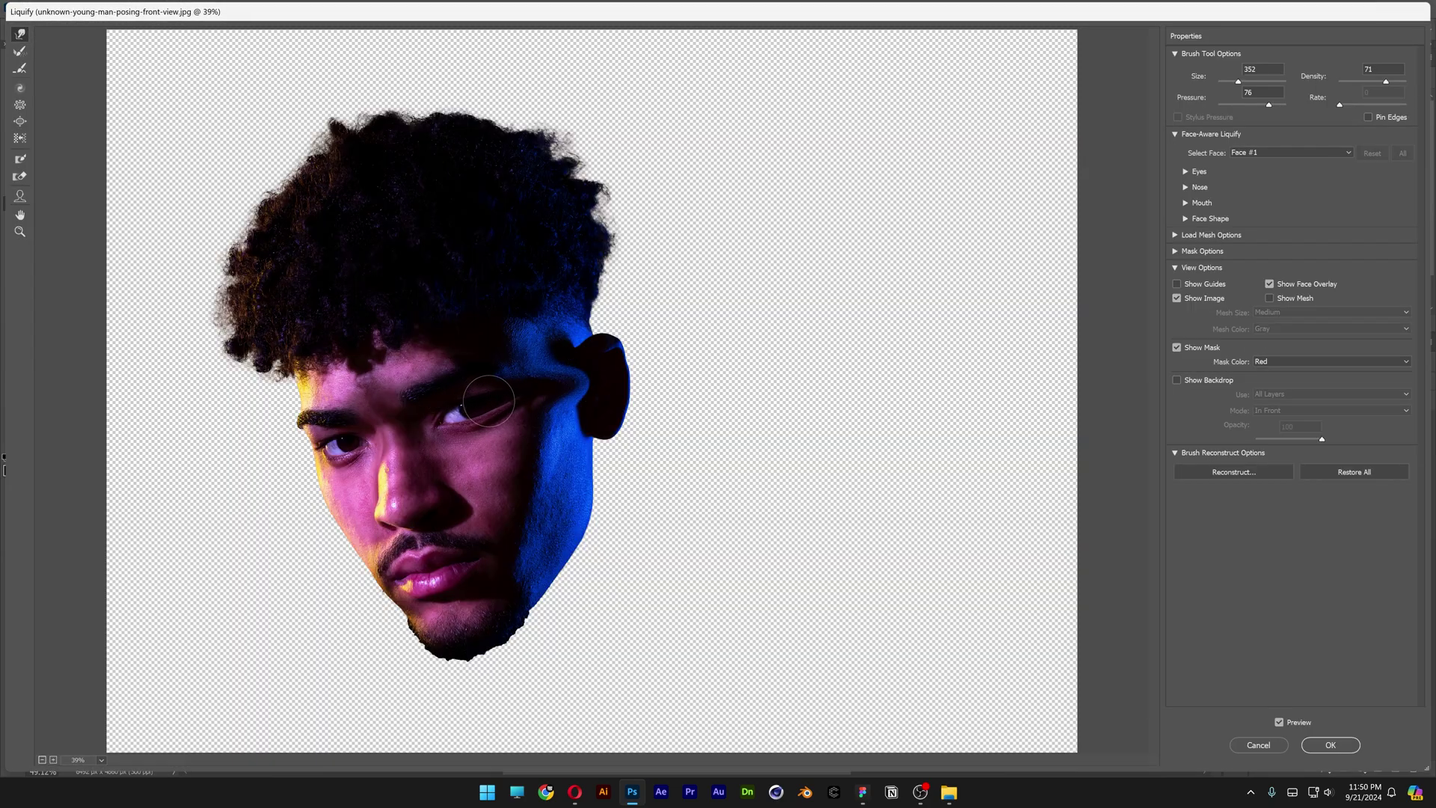
left_click_drag(490, 402, 579, 368)
mouse_move(491, 519)
left_mouse_down()
mouse_move(562, 524)
mouse_move(551, 508)
mouse_move(574, 489)
mouse_move(510, 469)
mouse_move(496, 485)
mouse_move(520, 485)
mouse_move(451, 485)
mouse_move(593, 447)
left_mouse_up()
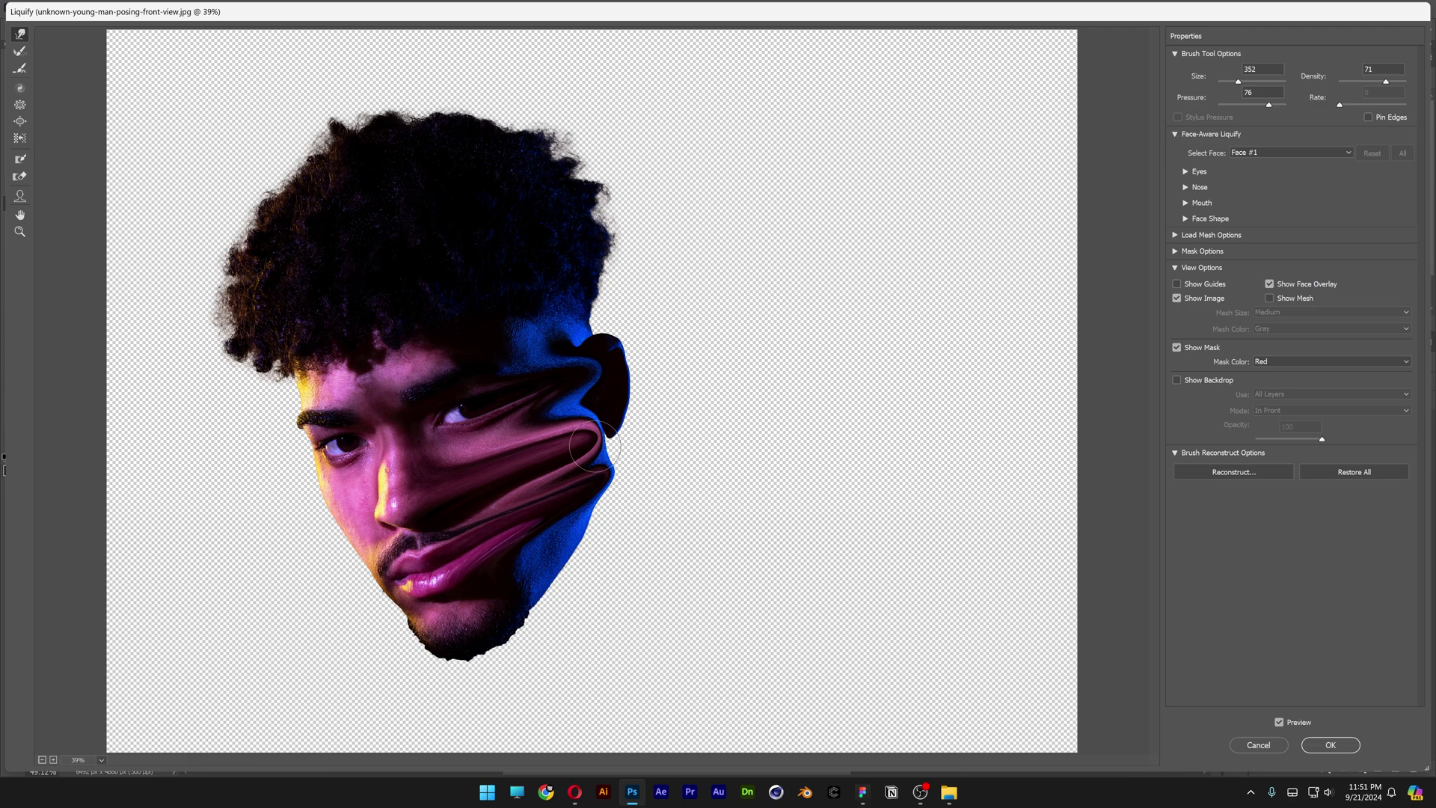
left_click(1321, 746)
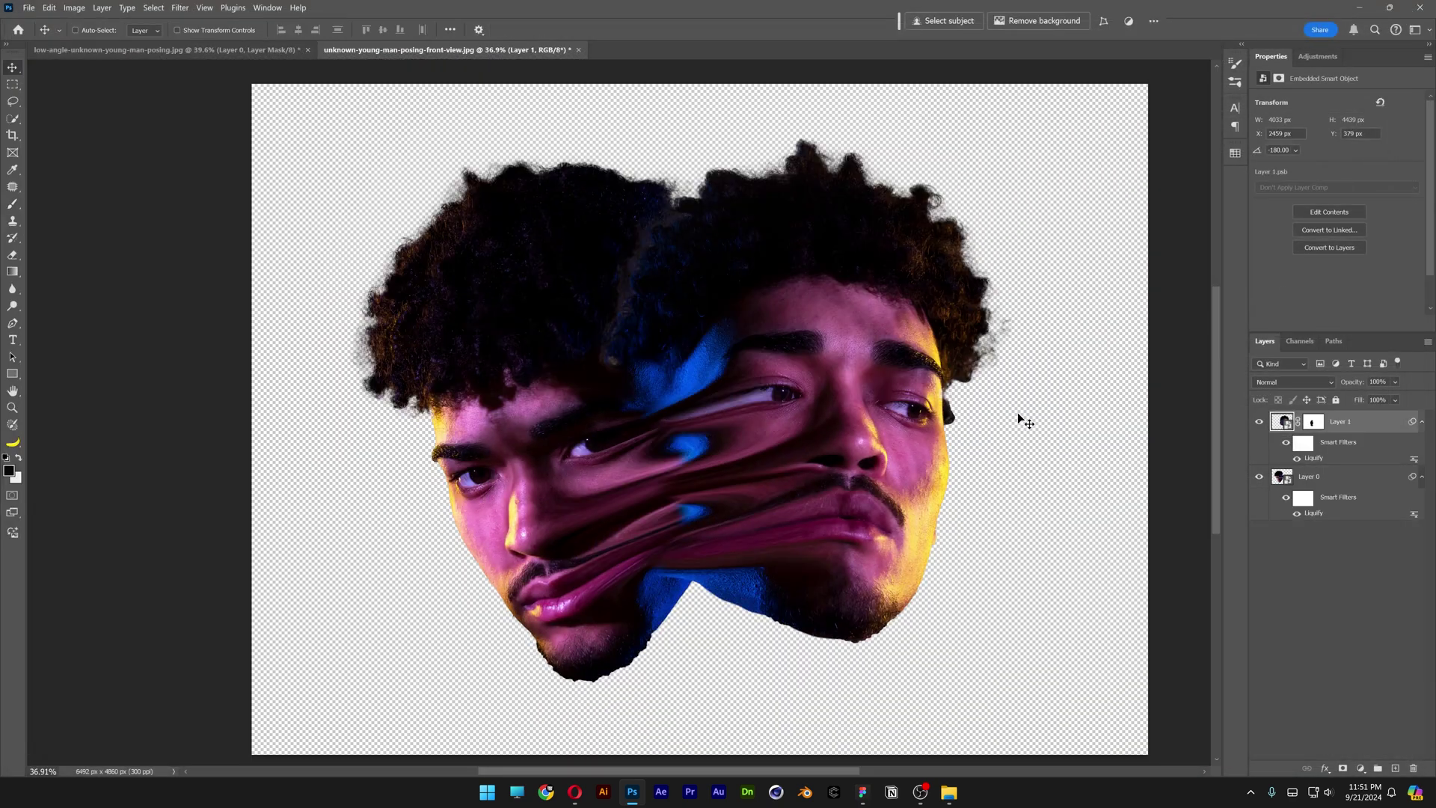
- Convert Layer 1 to a smart object, rotate it about -9.2° with Free Transform and shift it slightly upward
right_click(1379, 430)
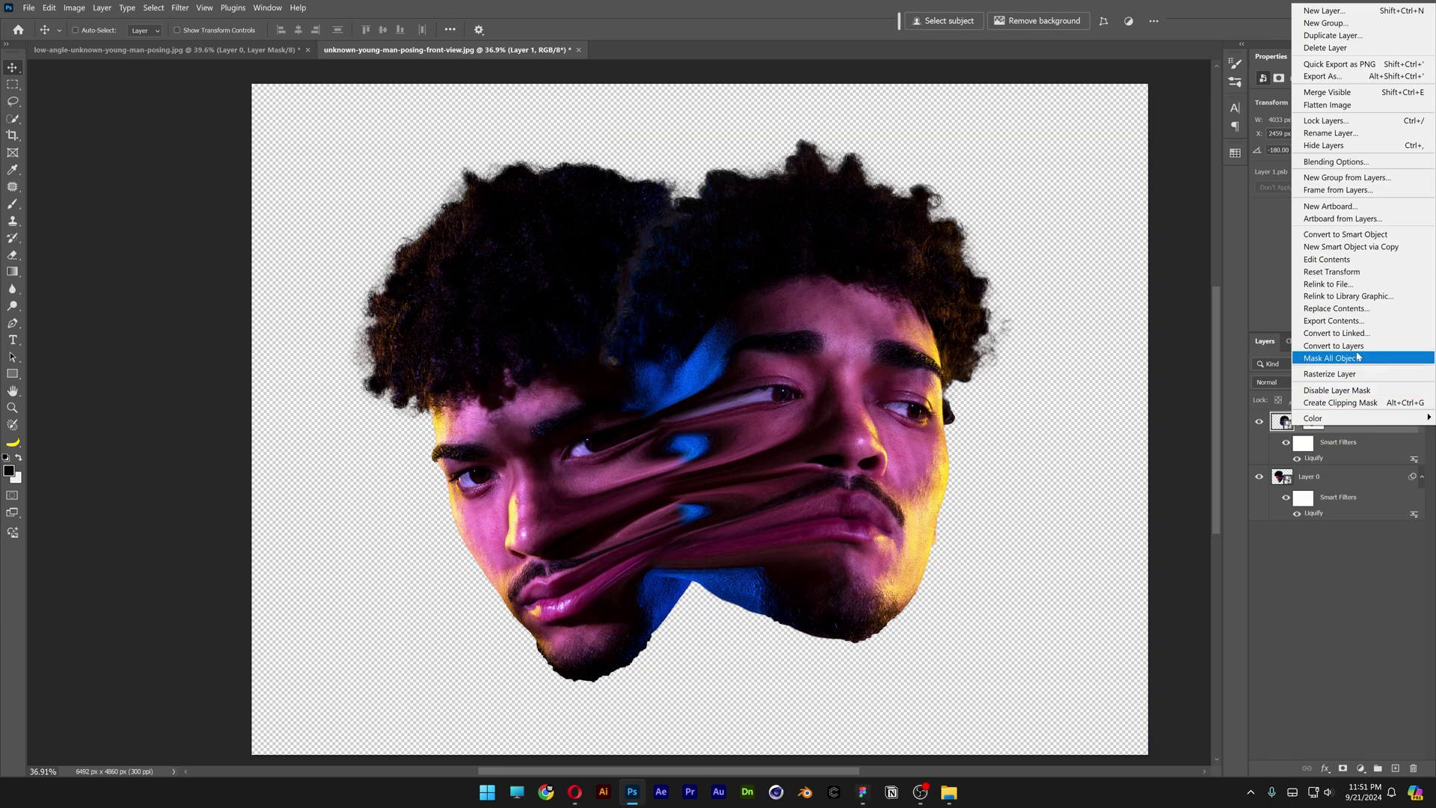
left_click(1372, 238)
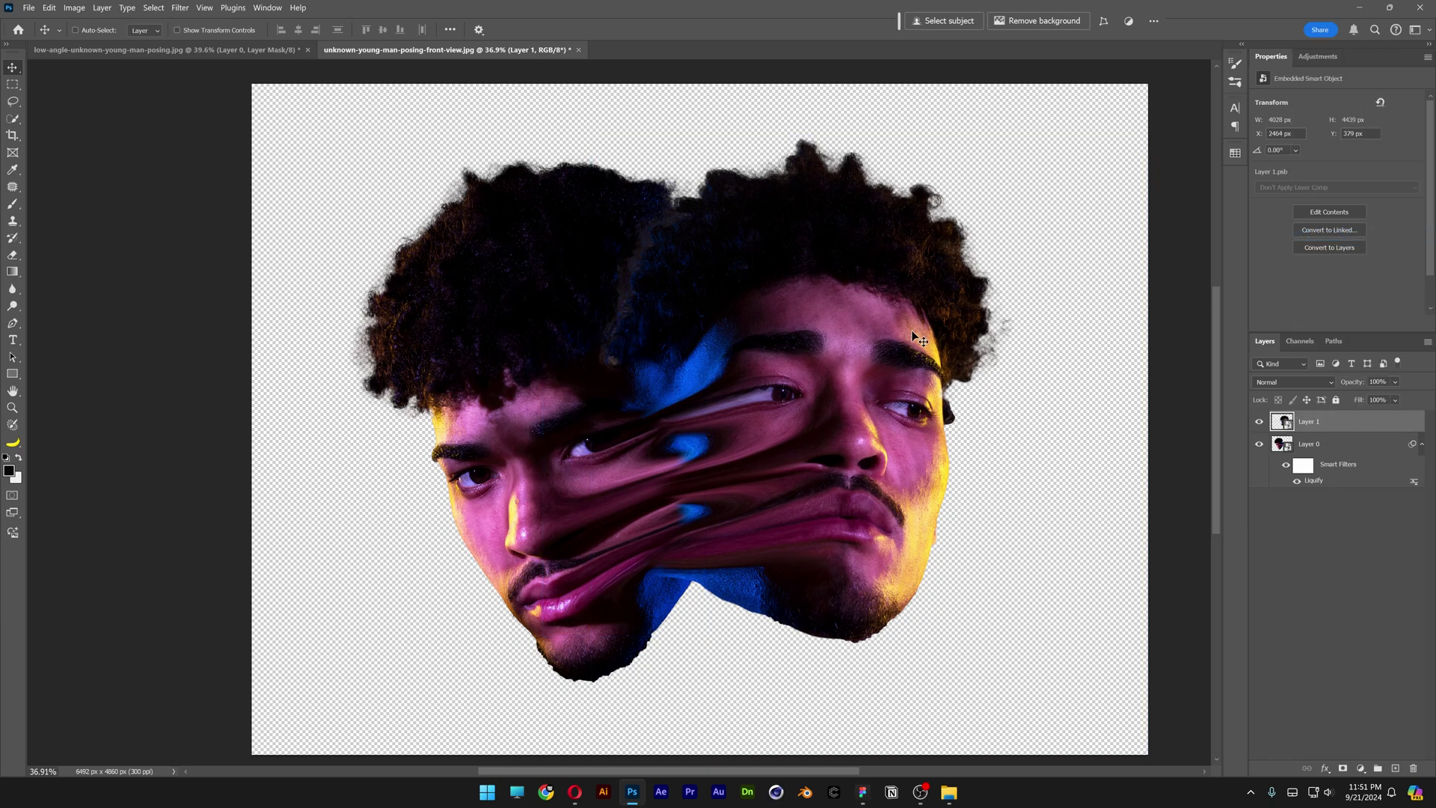
key("ctrl+t")
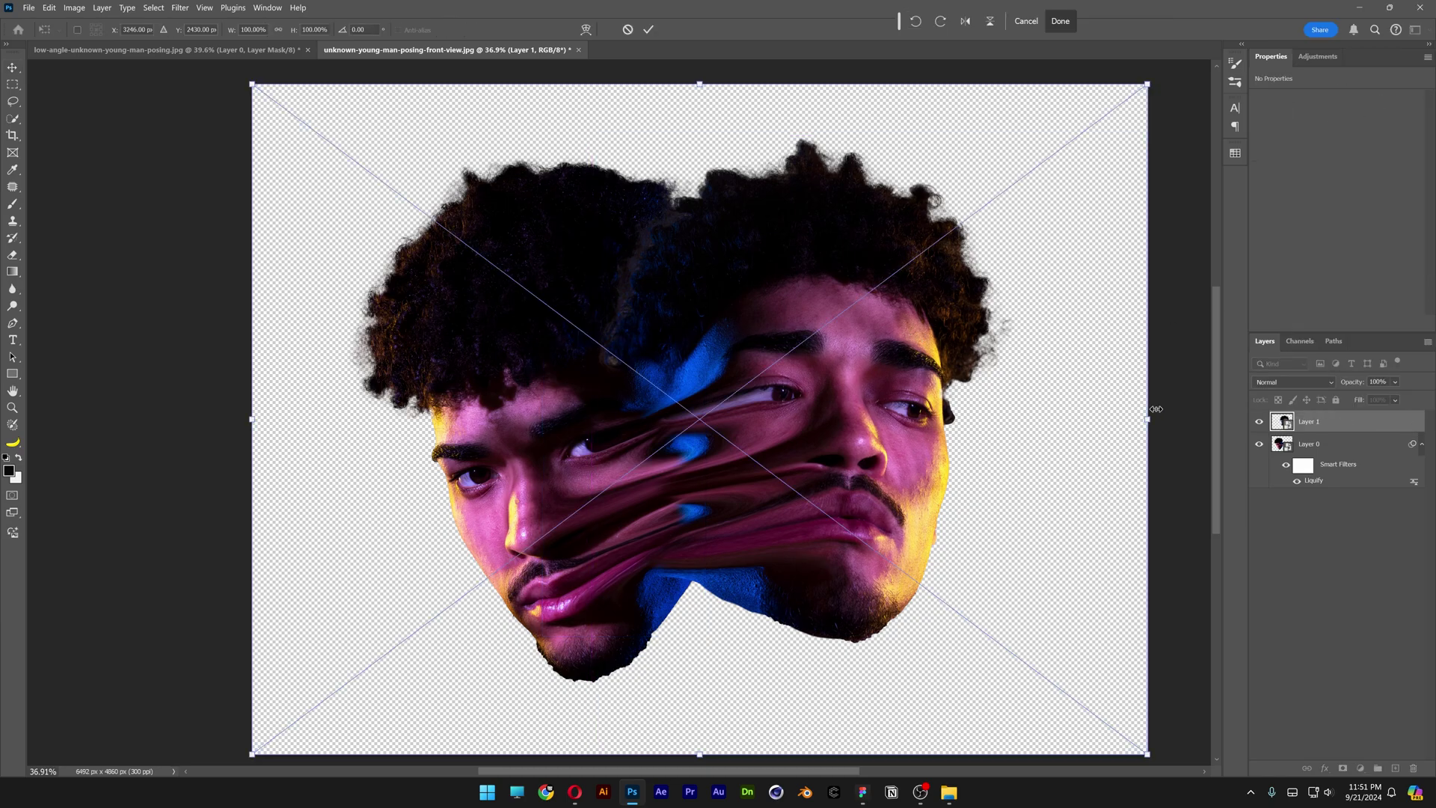
left_click_drag(1155, 410, 1164, 314)
left_click_drag(992, 396, 973, 372)
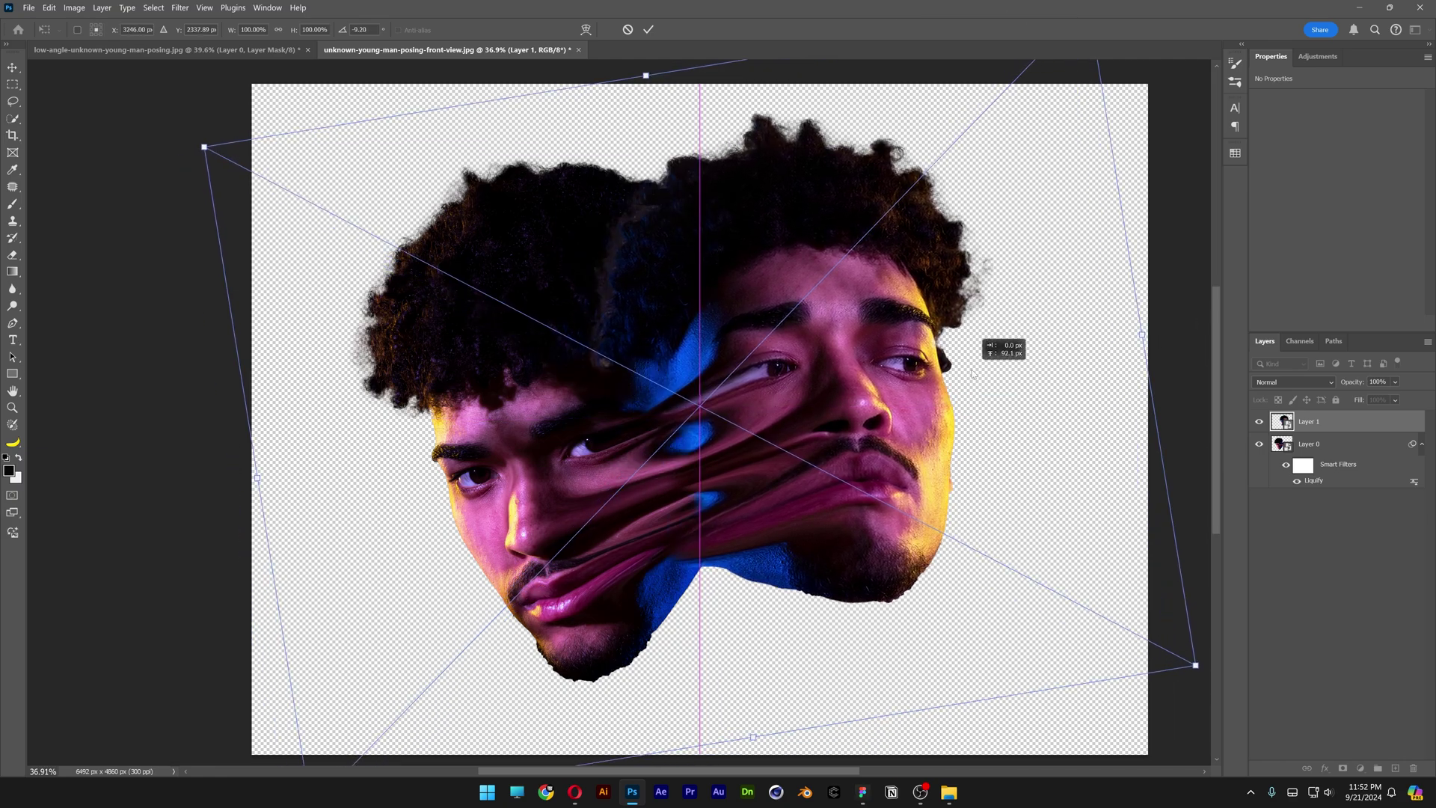
key("Return")
- Apply Liquify to Layer 1 again, stretching the streak beside the eye farther toward the front-view face
left_click(180, 7)
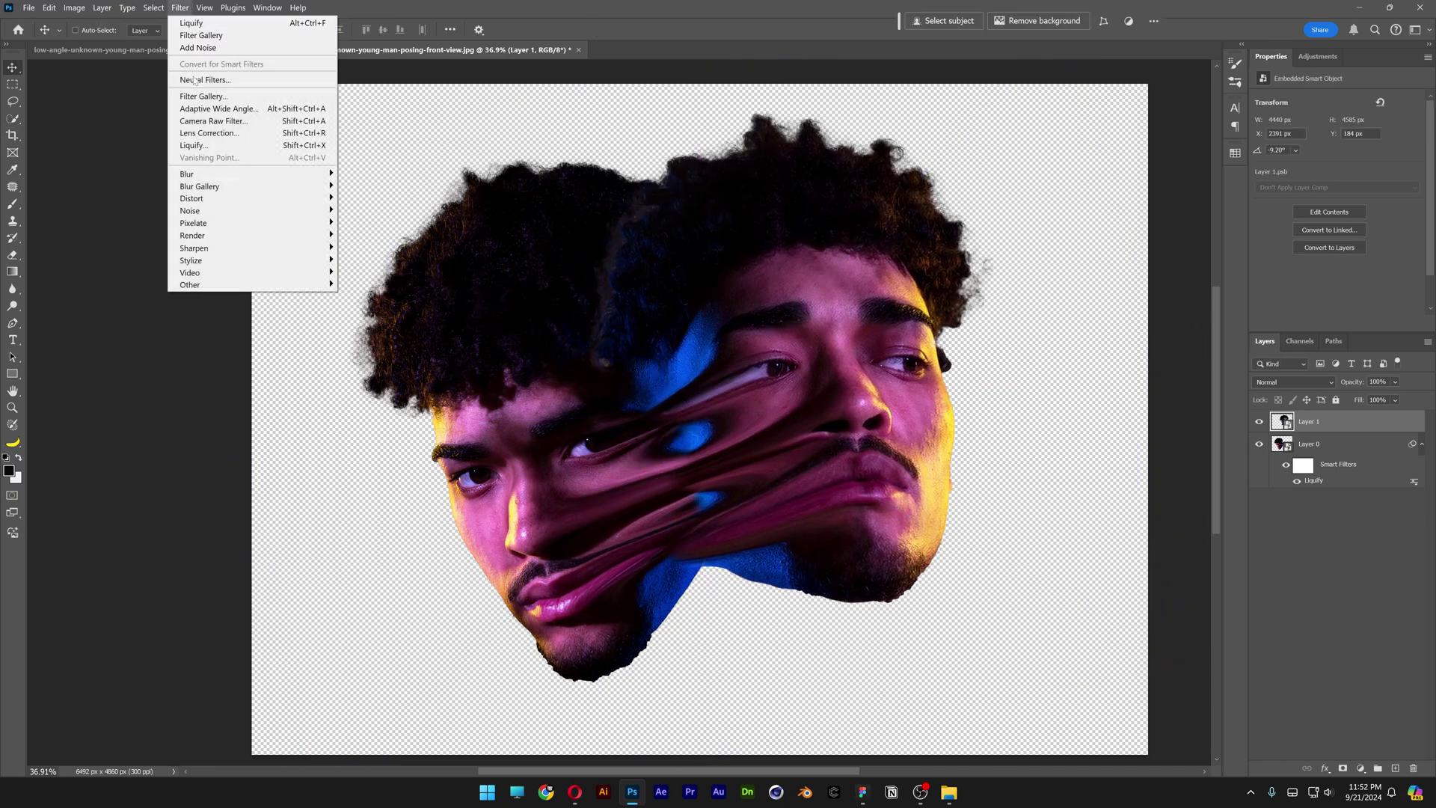
left_click(196, 145)
mouse_move(550, 395)
left_mouse_down()
mouse_move(494, 400)
mouse_move(443, 429)
left_mouse_up()
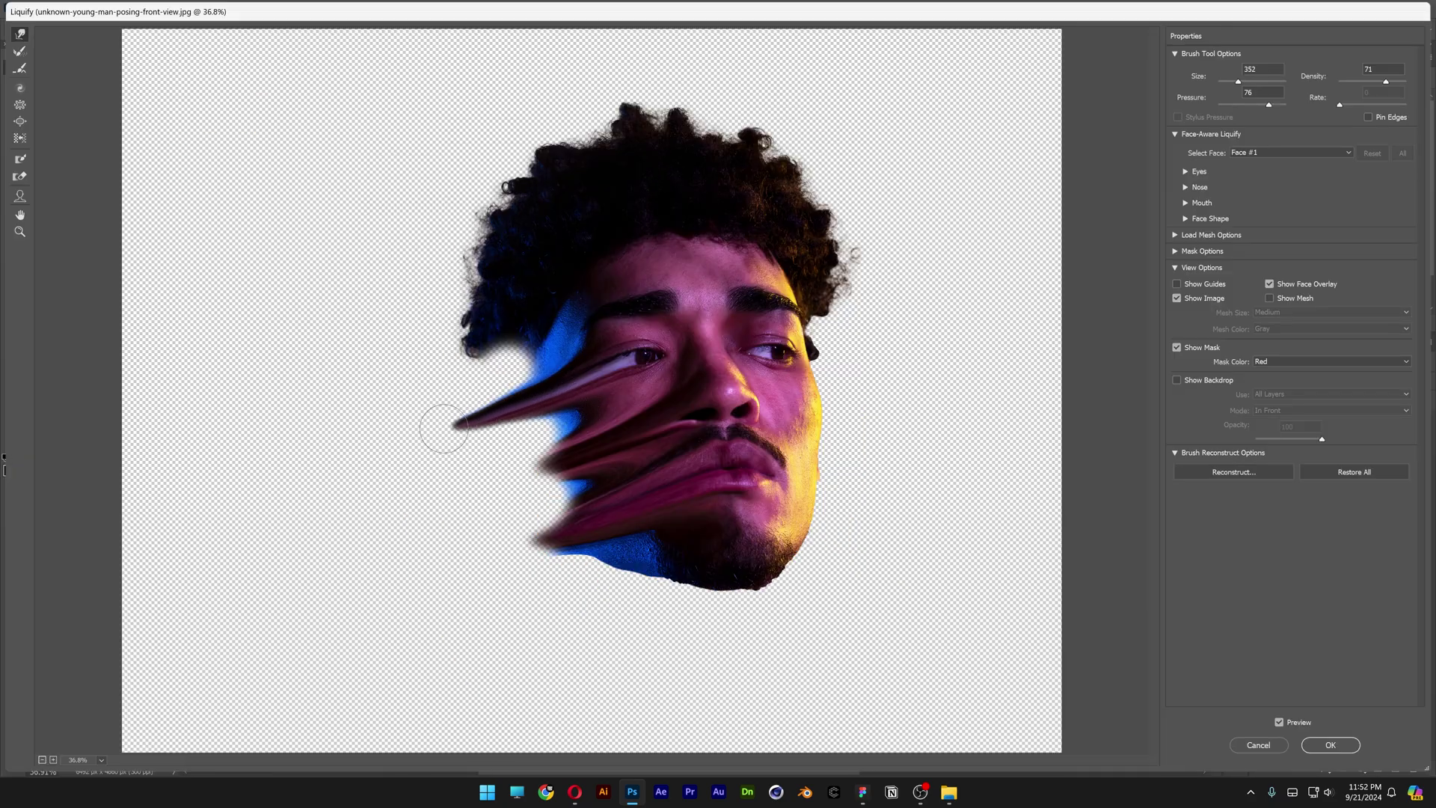
left_click(1331, 745)
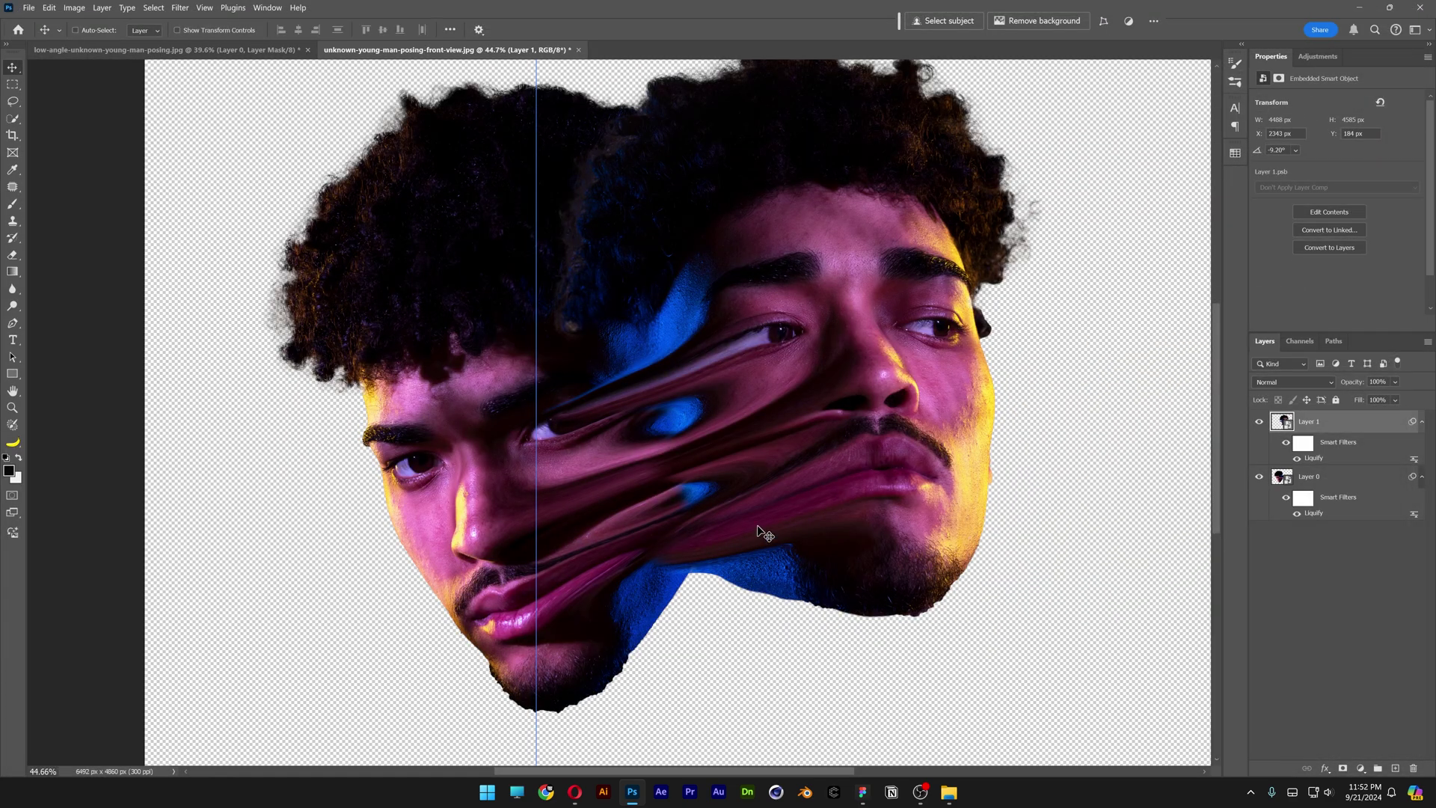
- Add a new layer mask to Layer 1 and brush black over the streak ends near the front-view eye to blend the faces
left_click(1344, 771)
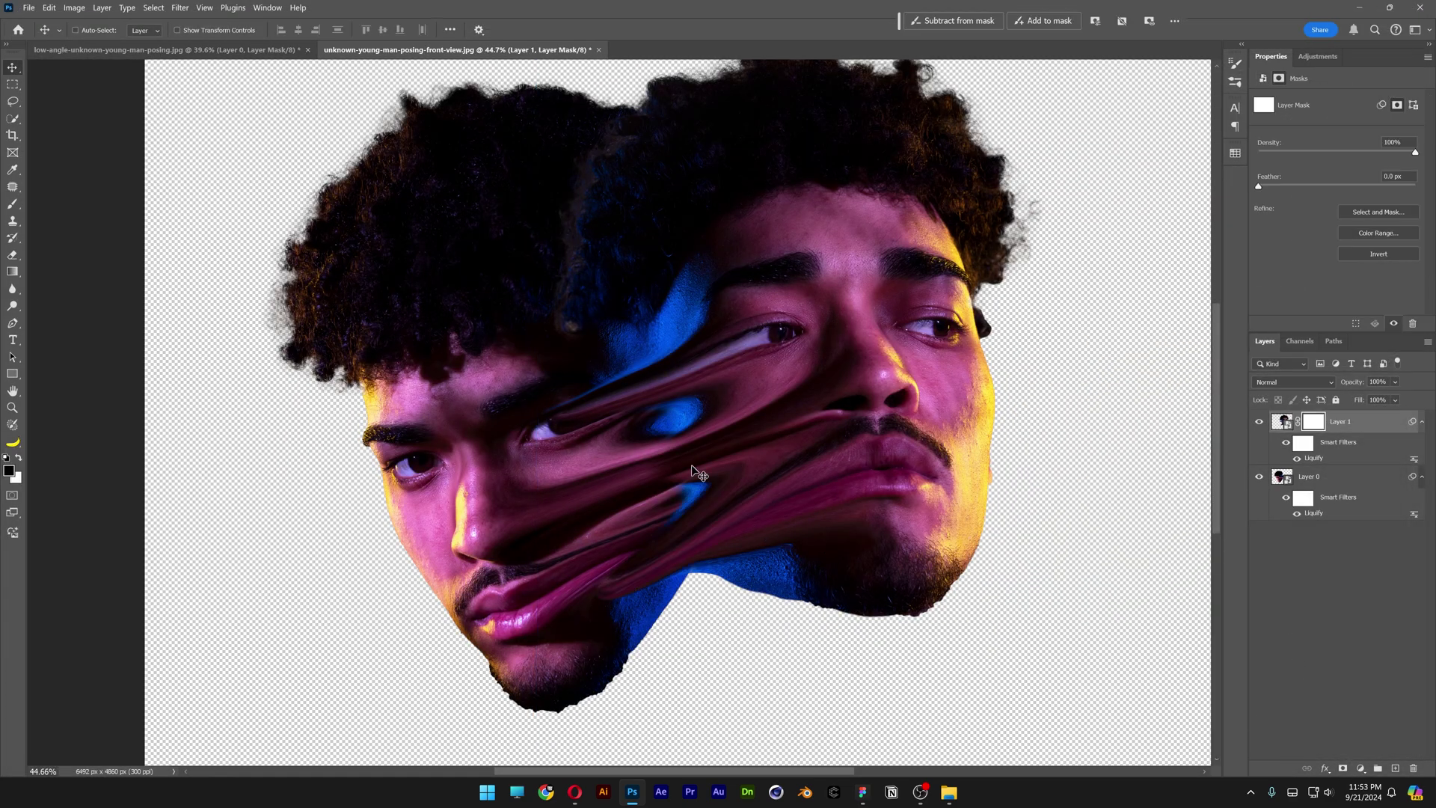
key("b")
scroll(524, 359, "up", 1)
left_click_drag(571, 381, 609, 388)
left_click_drag(613, 385, 554, 444)
key("ctrl+z")
left_click_drag(630, 347, 567, 368)
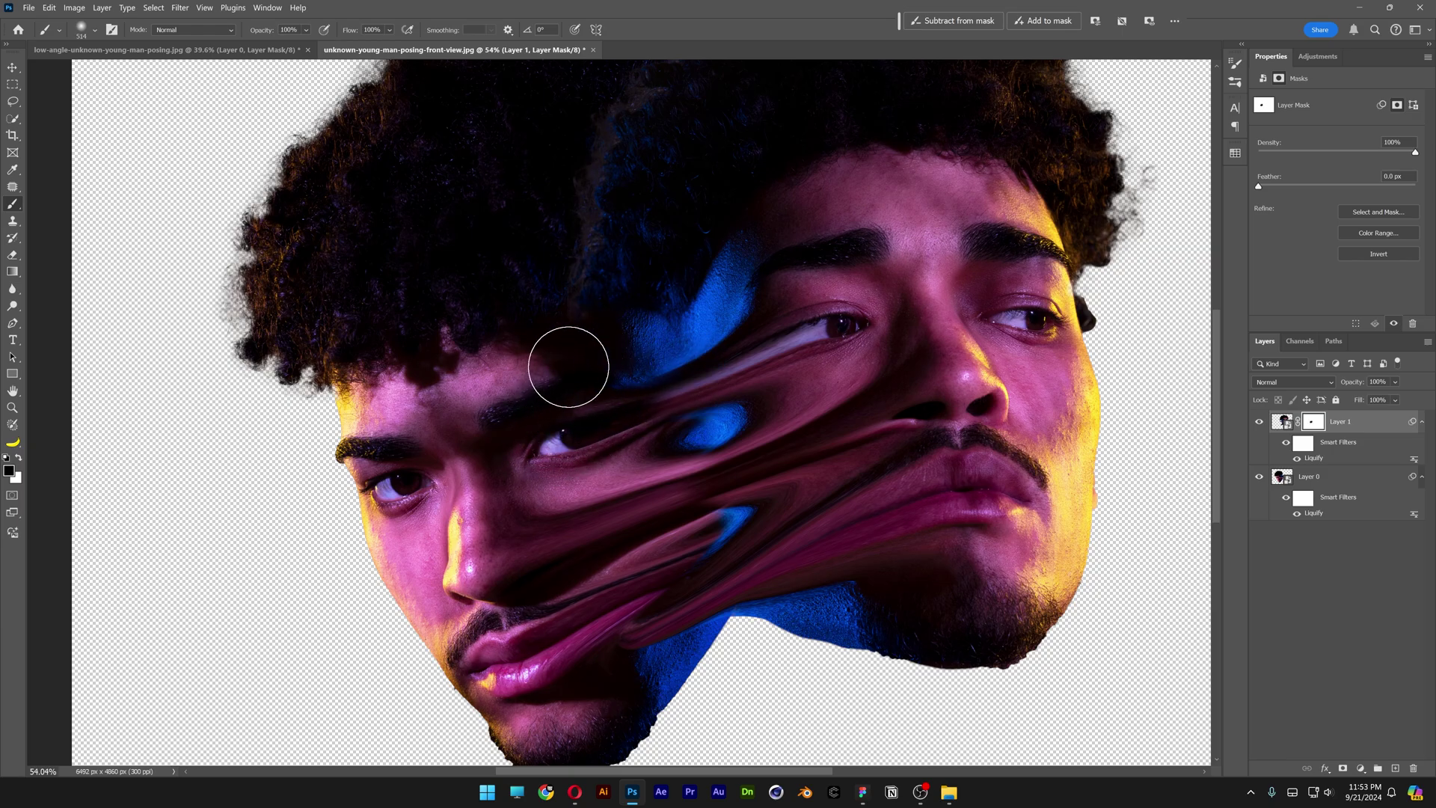
scroll(803, 518, "down", 2)
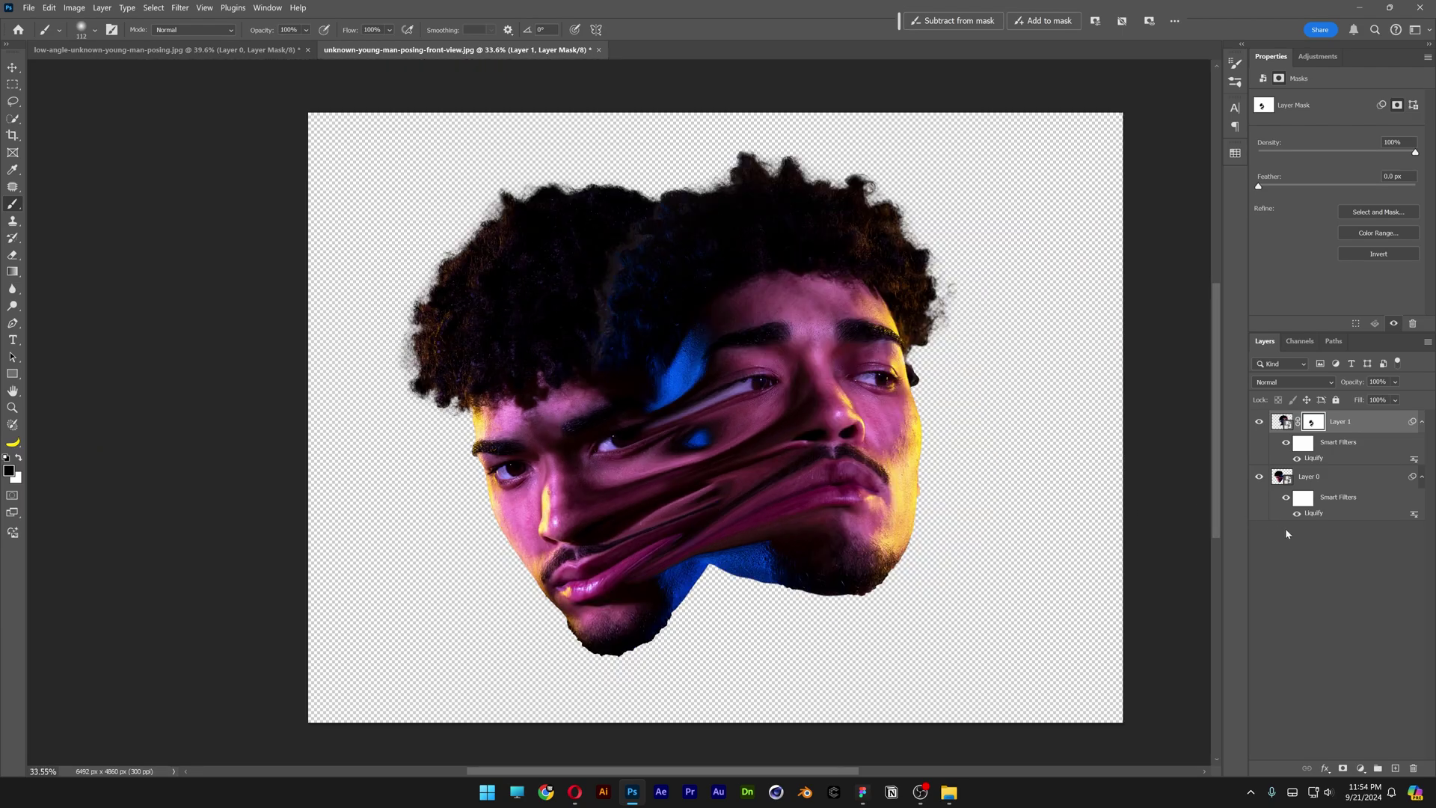
- Add a near-black (#0f0f0f) Solid Color fill layer and place it beneath both head layers as the background
left_click(1358, 768)
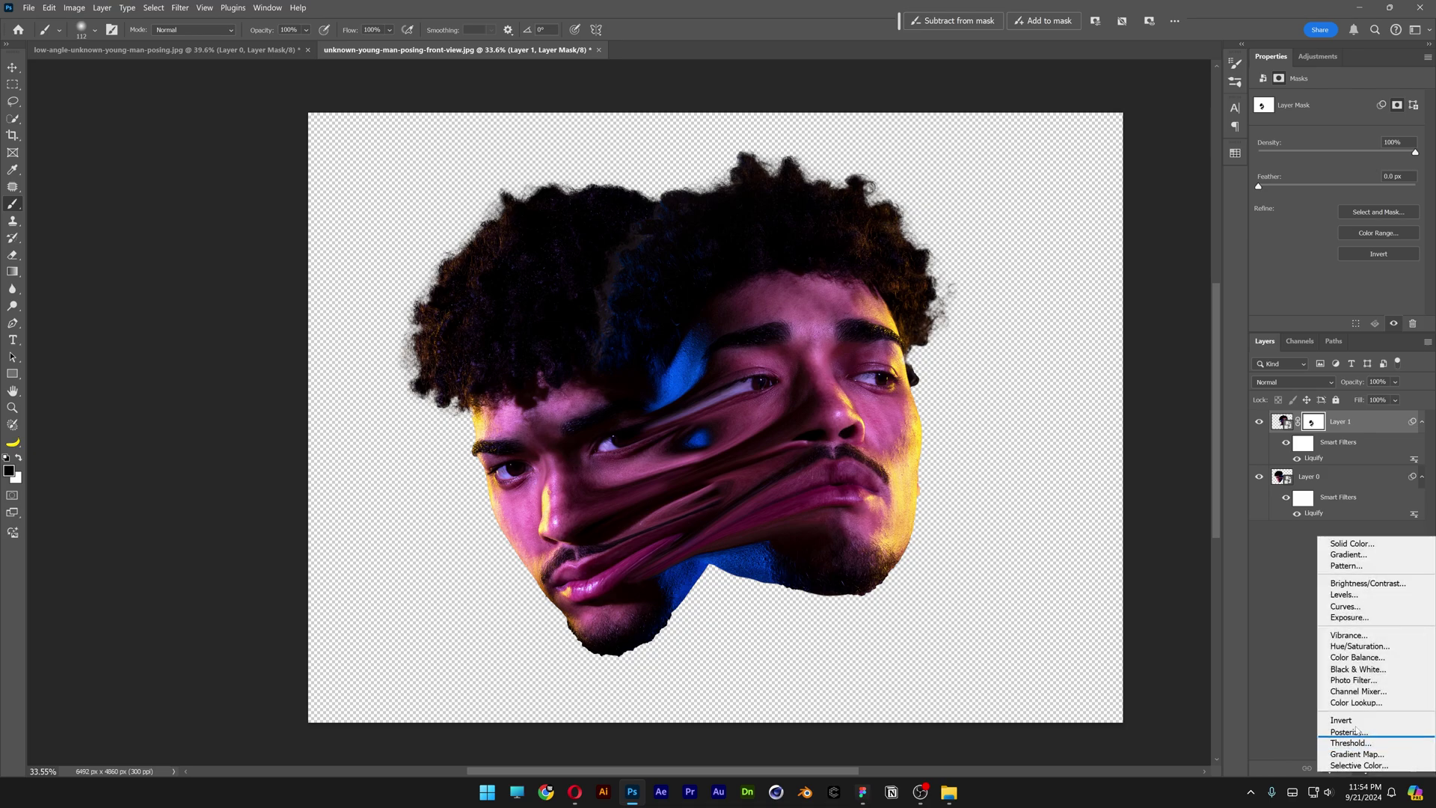
left_click(1360, 545)
left_click(1303, 280)
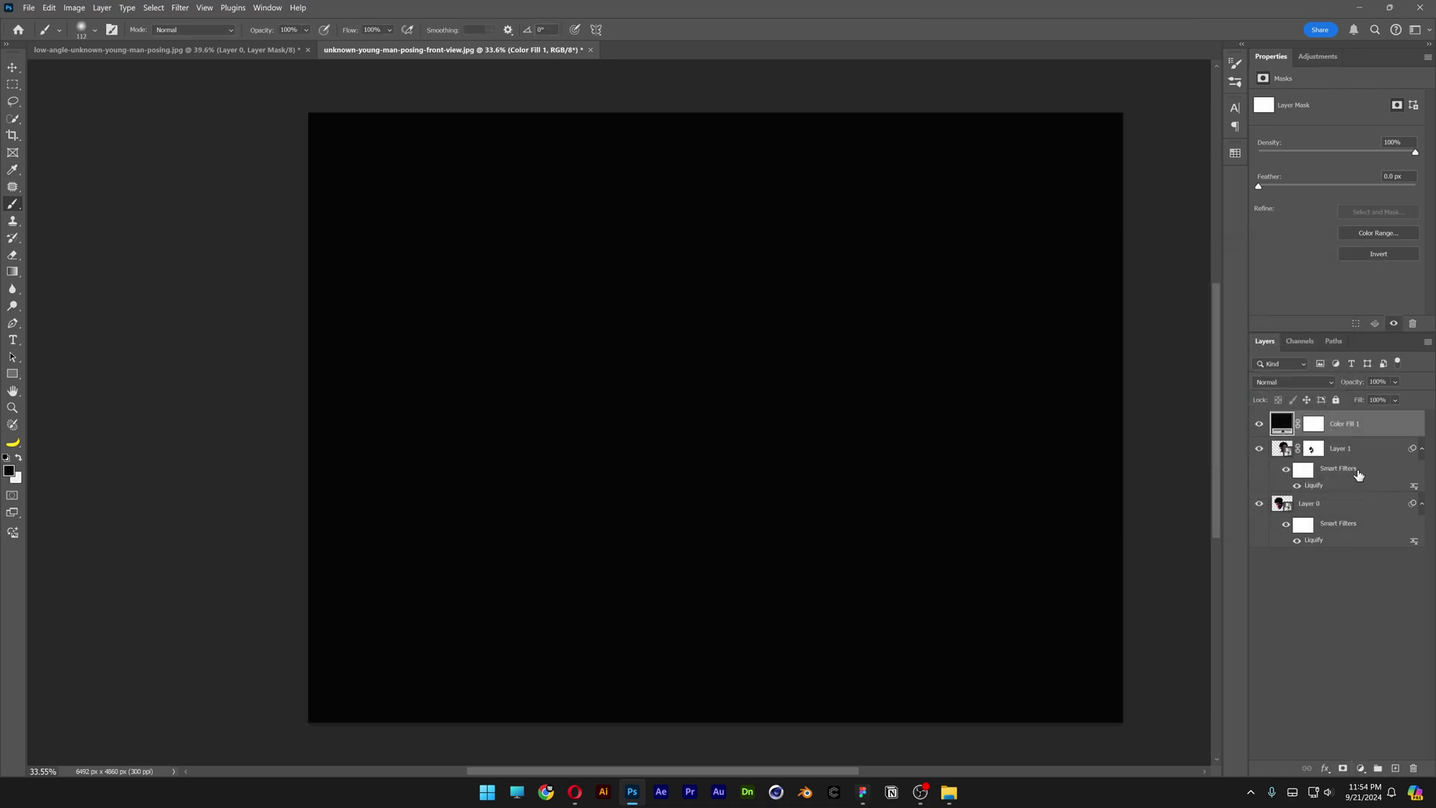
left_click_drag(1367, 433, 1364, 550)
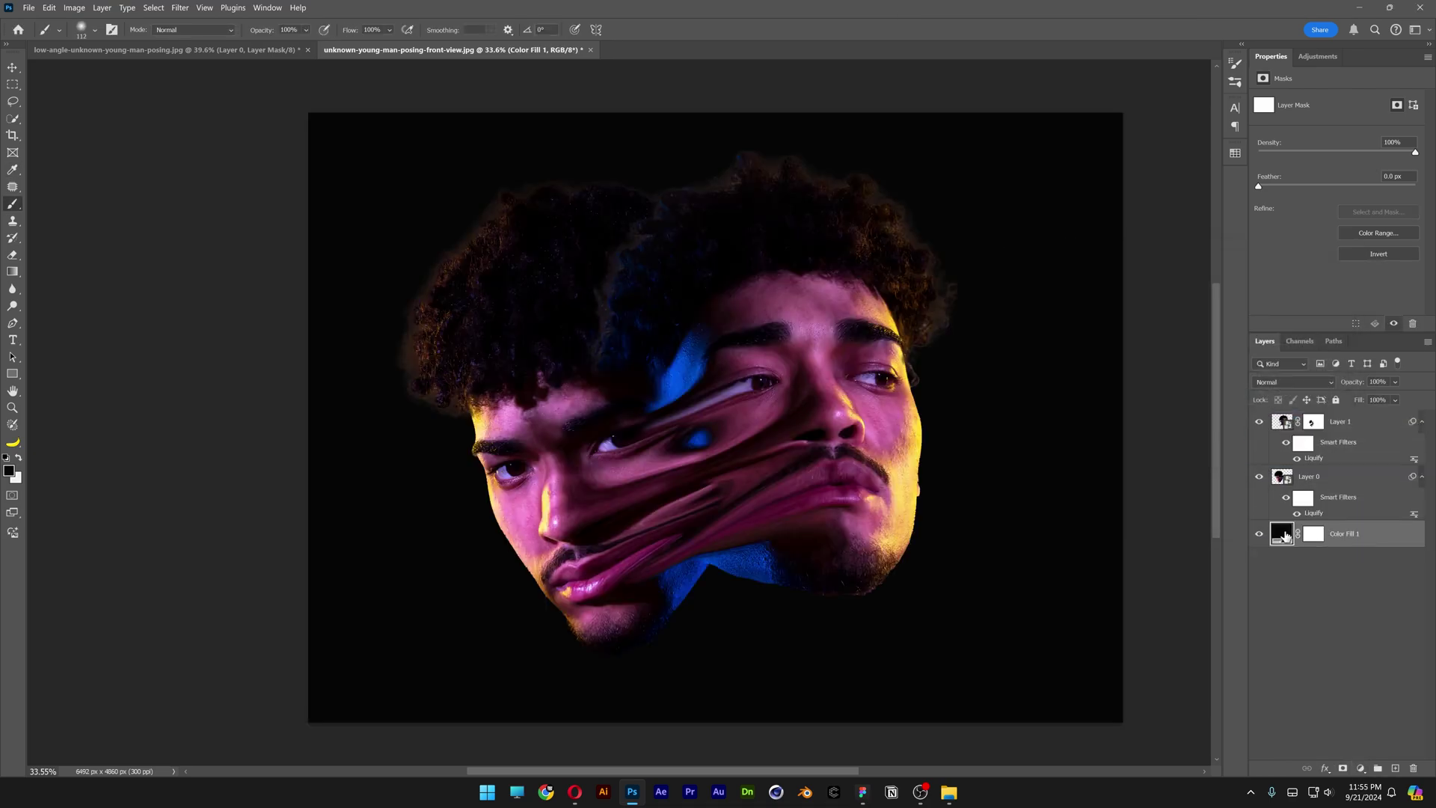
- Recolor the background fill layer with a bright blue sampled from the lit skin patch between the two faces
double_click(1284, 534)
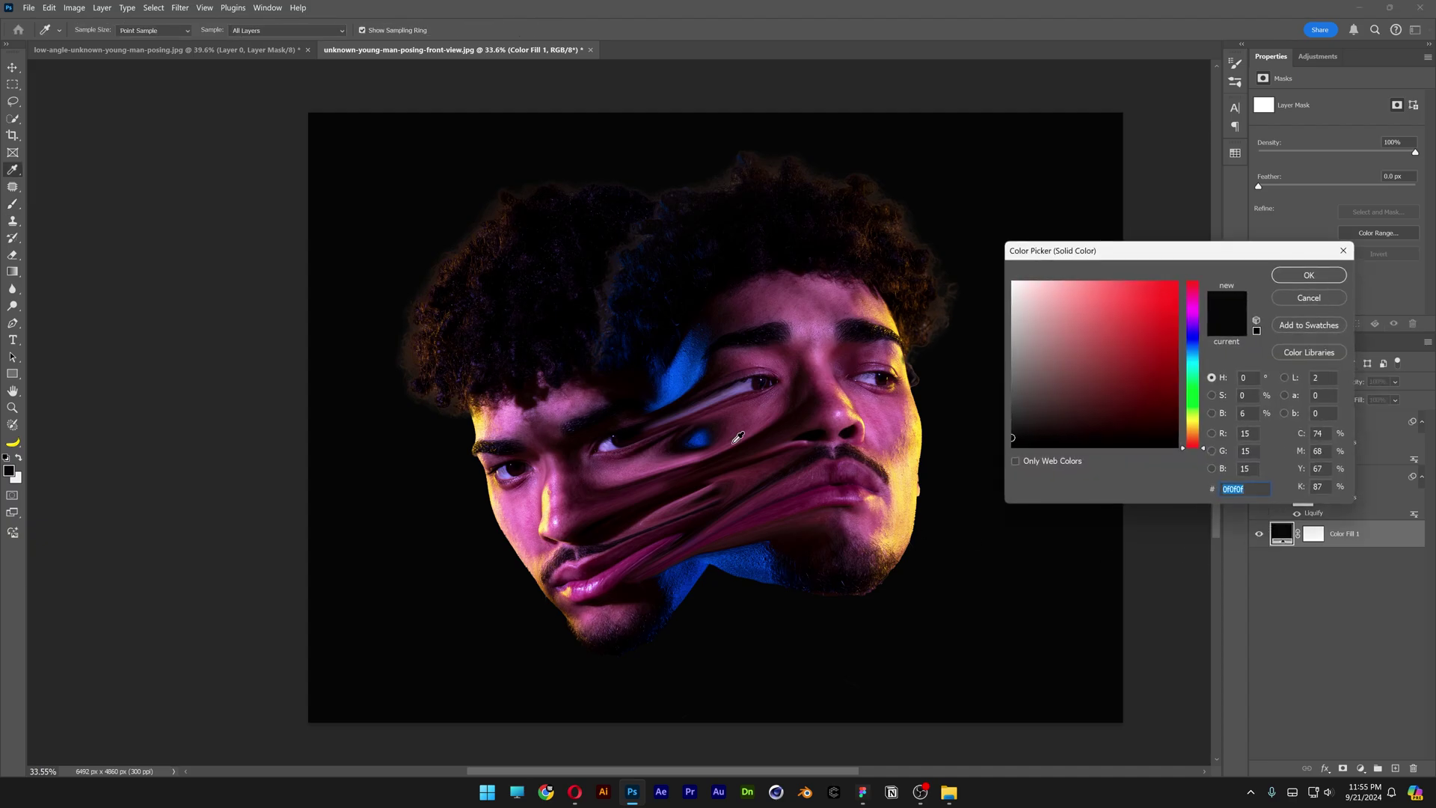
left_click(676, 376)
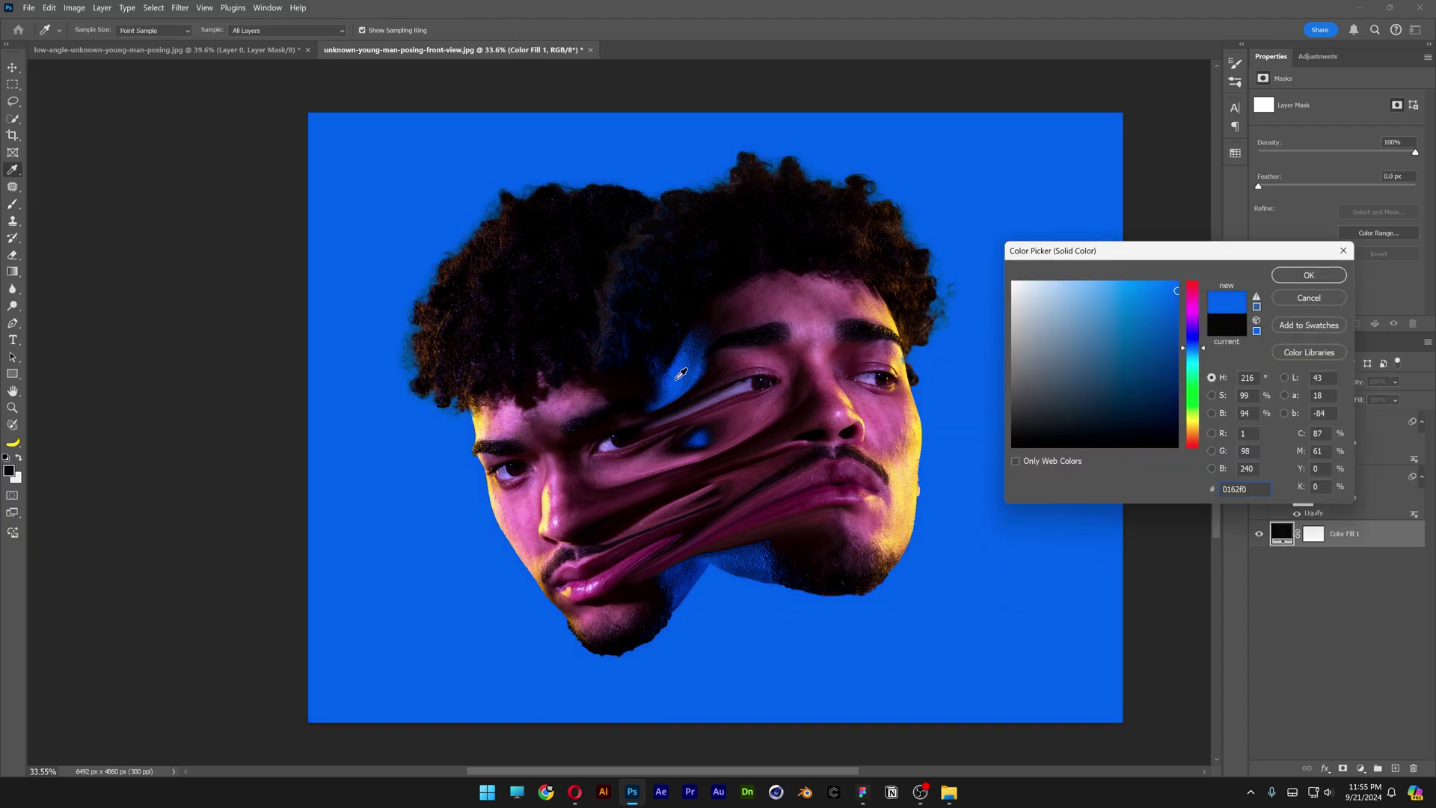
left_click(680, 374)
left_click(1309, 274)
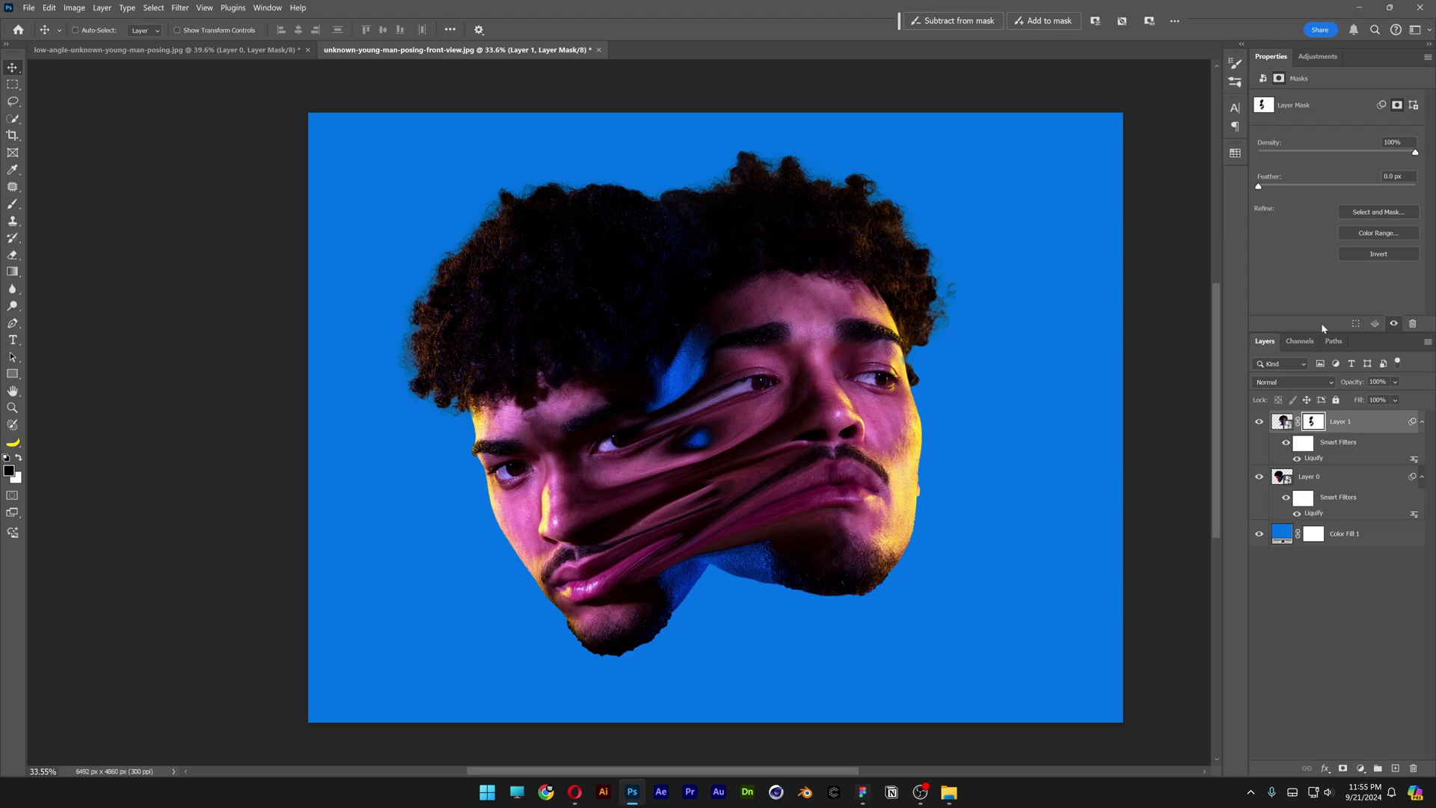
- Combine Layer 1, Layer 0 and the color fill layer into one smart object
left_click(1347, 534, "shift")
right_click(1359, 537)
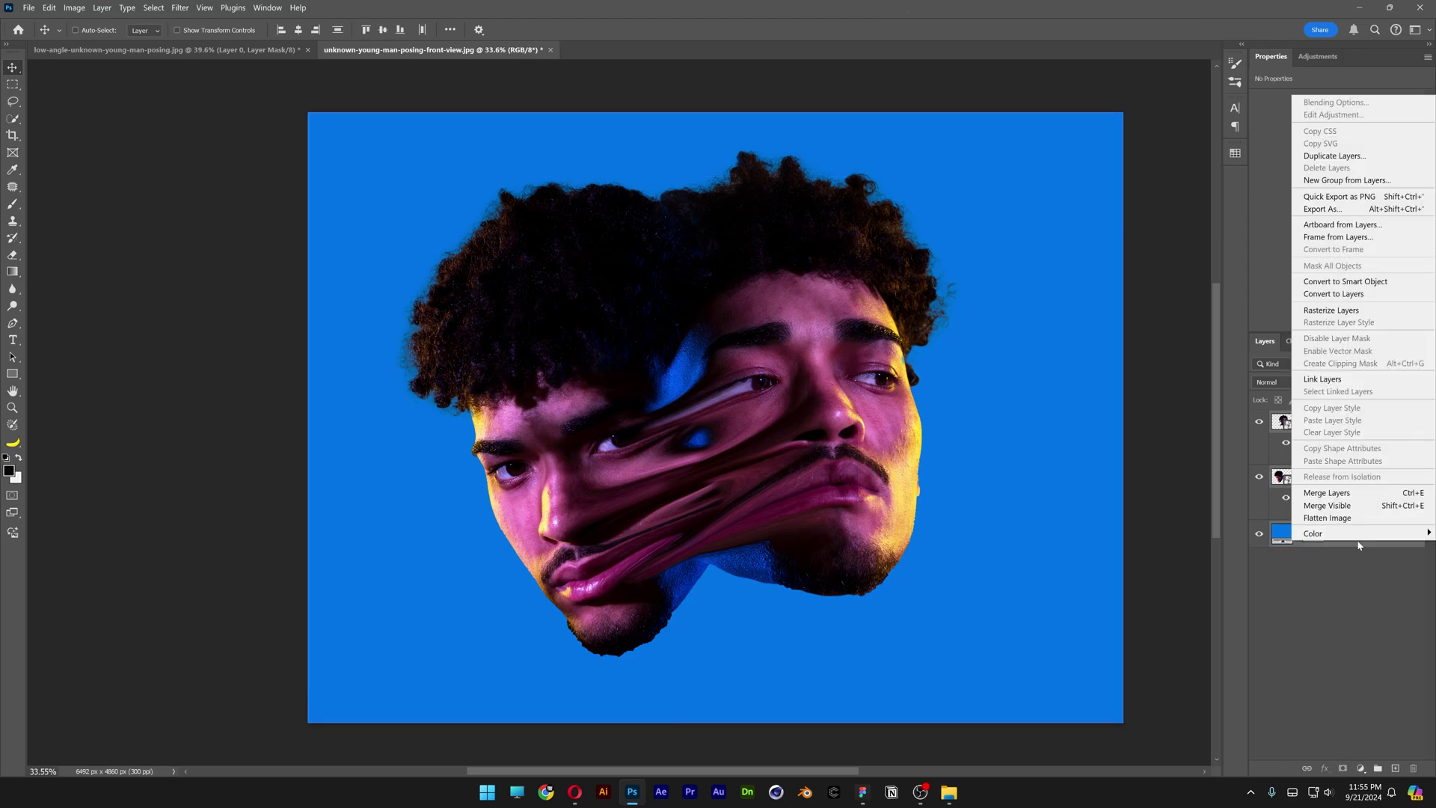
left_click(1382, 282)
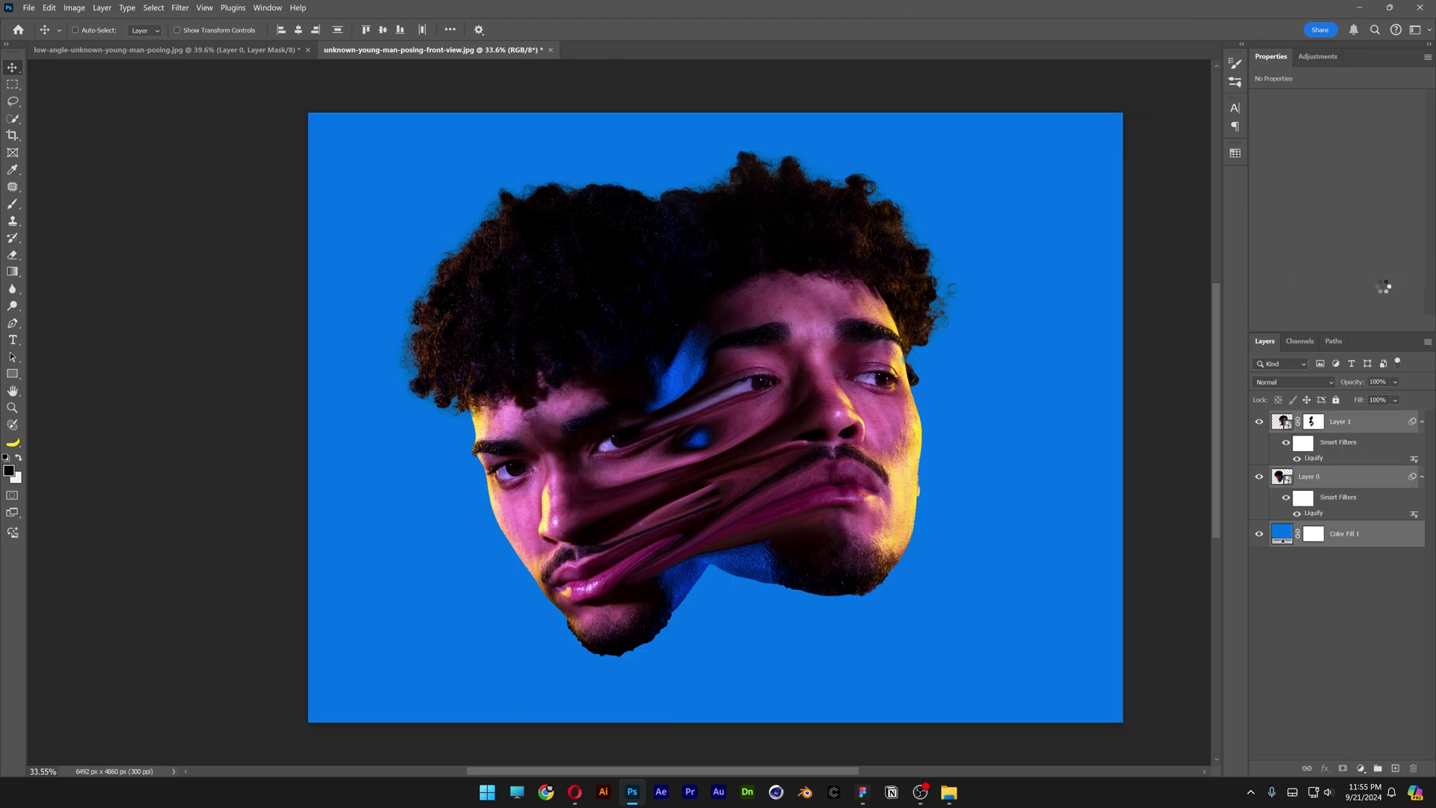
- Resize the image to 4000 px wide with proportions kept, and fit it to the view
key("ctrl+alt+i")
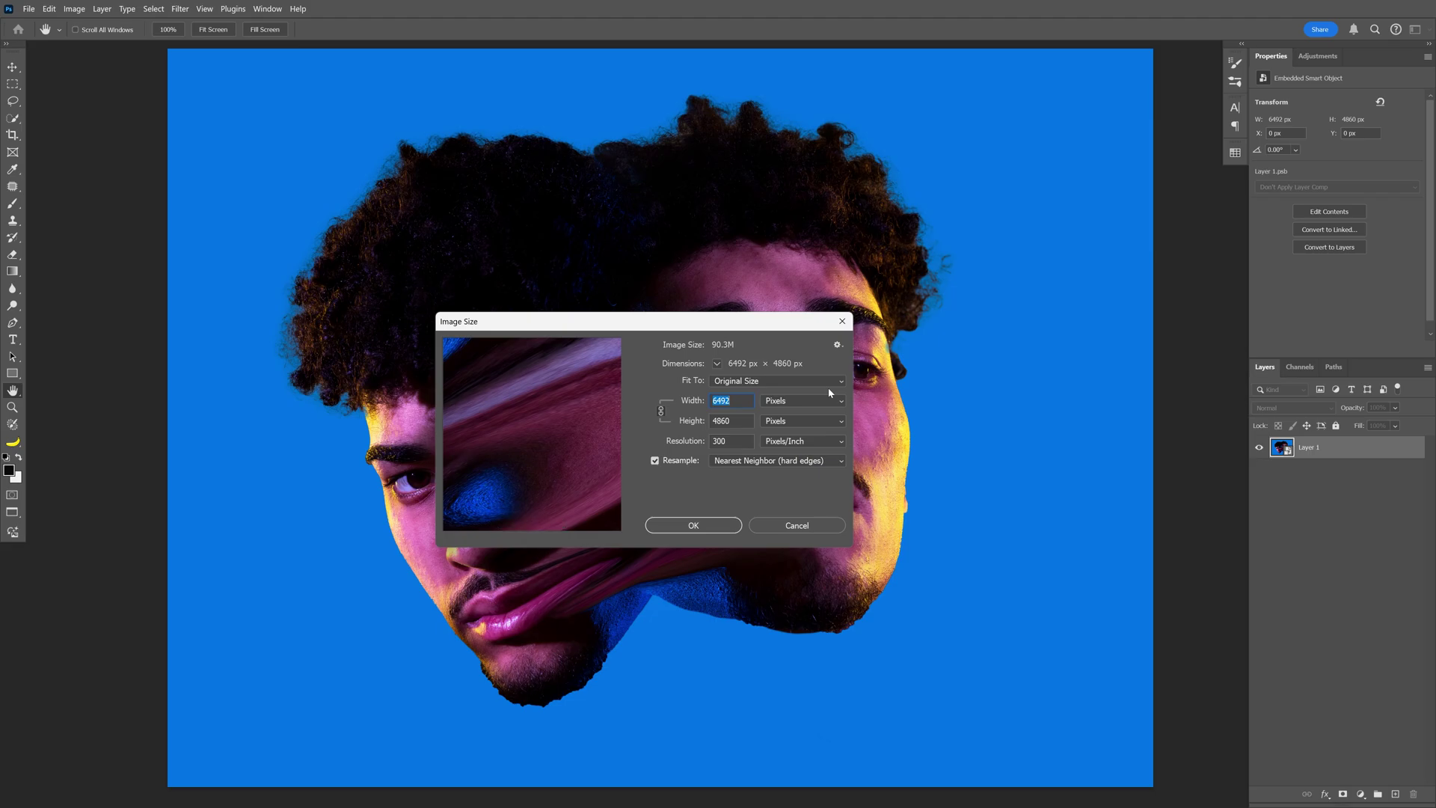
type("4000")
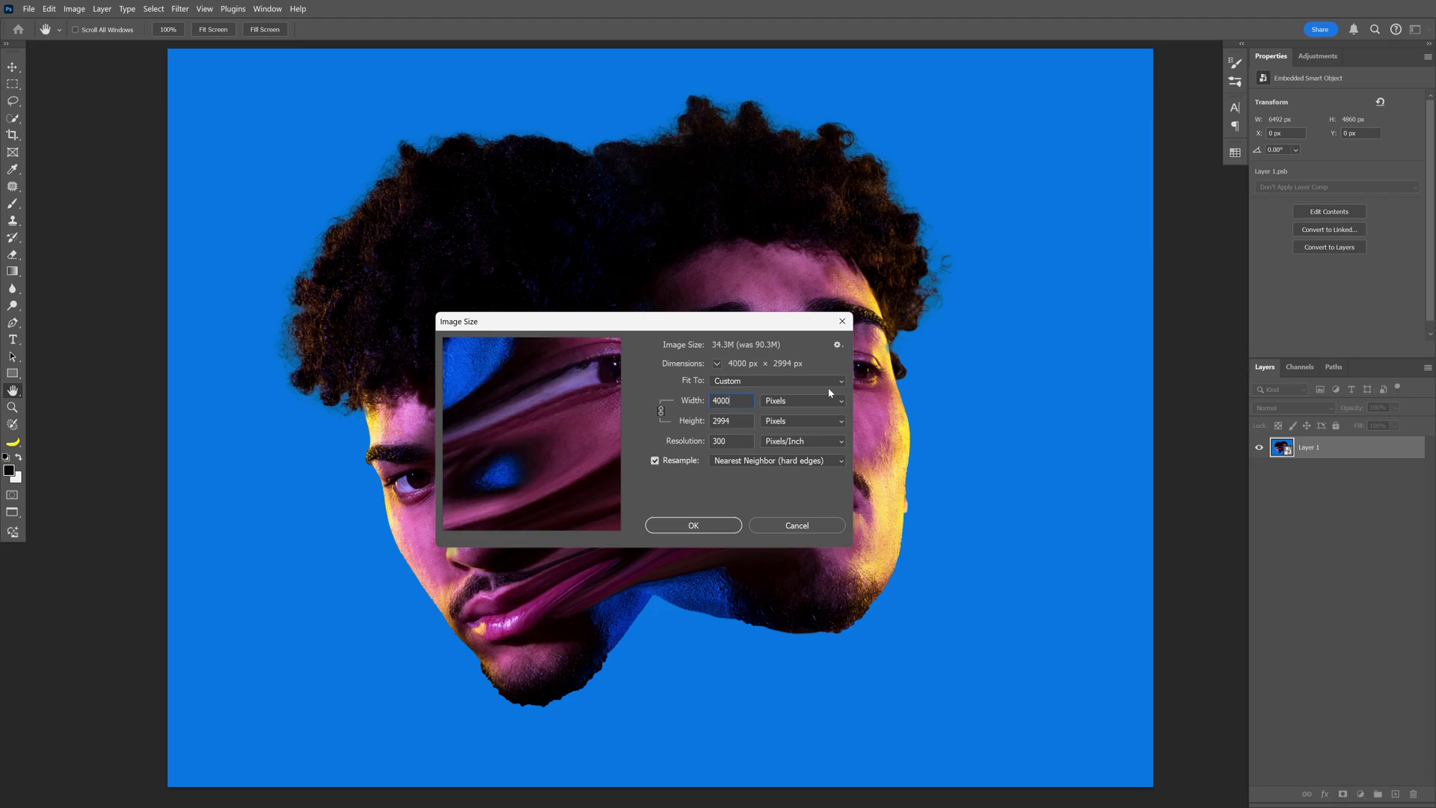
left_click(694, 525)
key("ctrl+0")
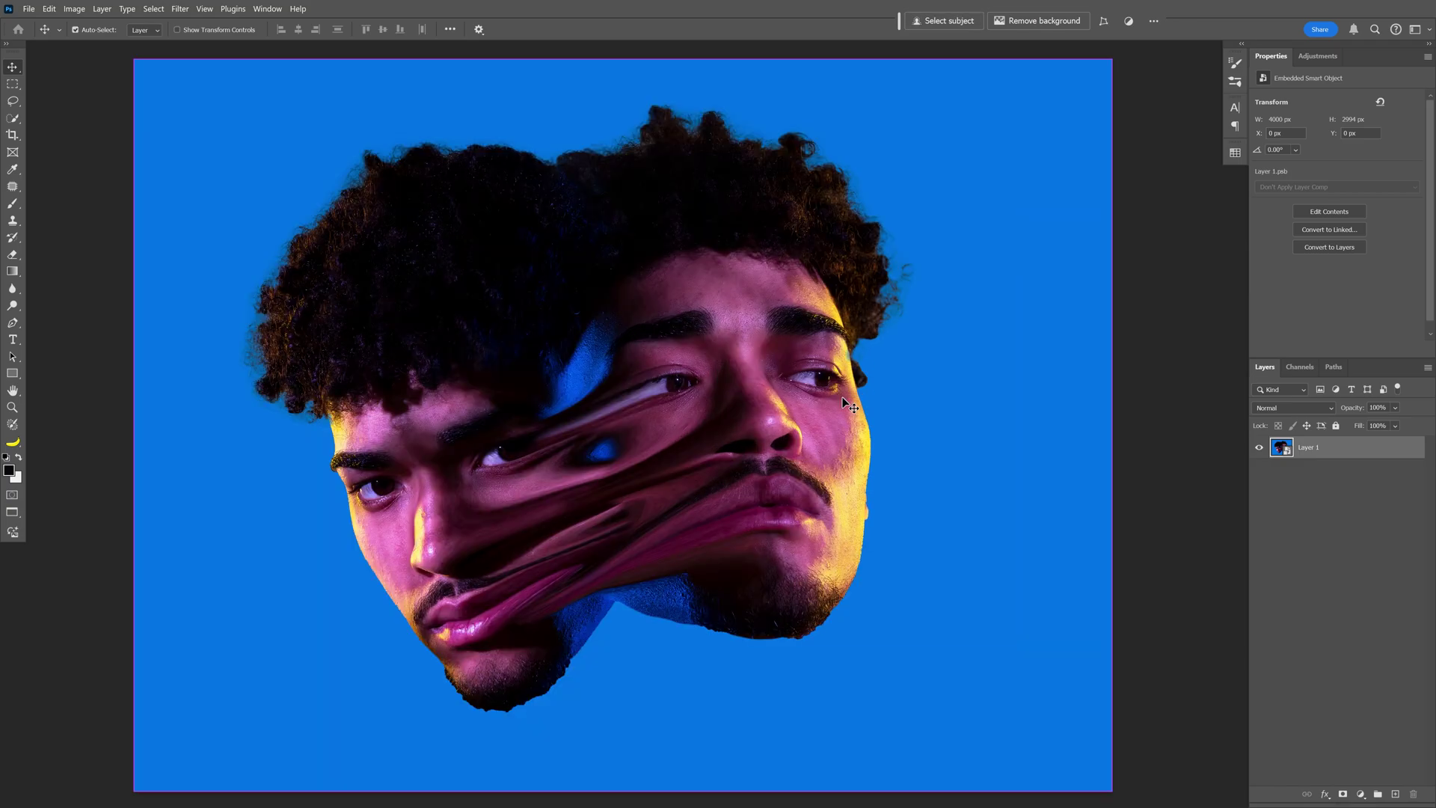
- Duplicate the smart object and stack the Sketch effects Halftone Pattern over Reticulation on the copy in the Filter Gallery
key("ctrl+j")
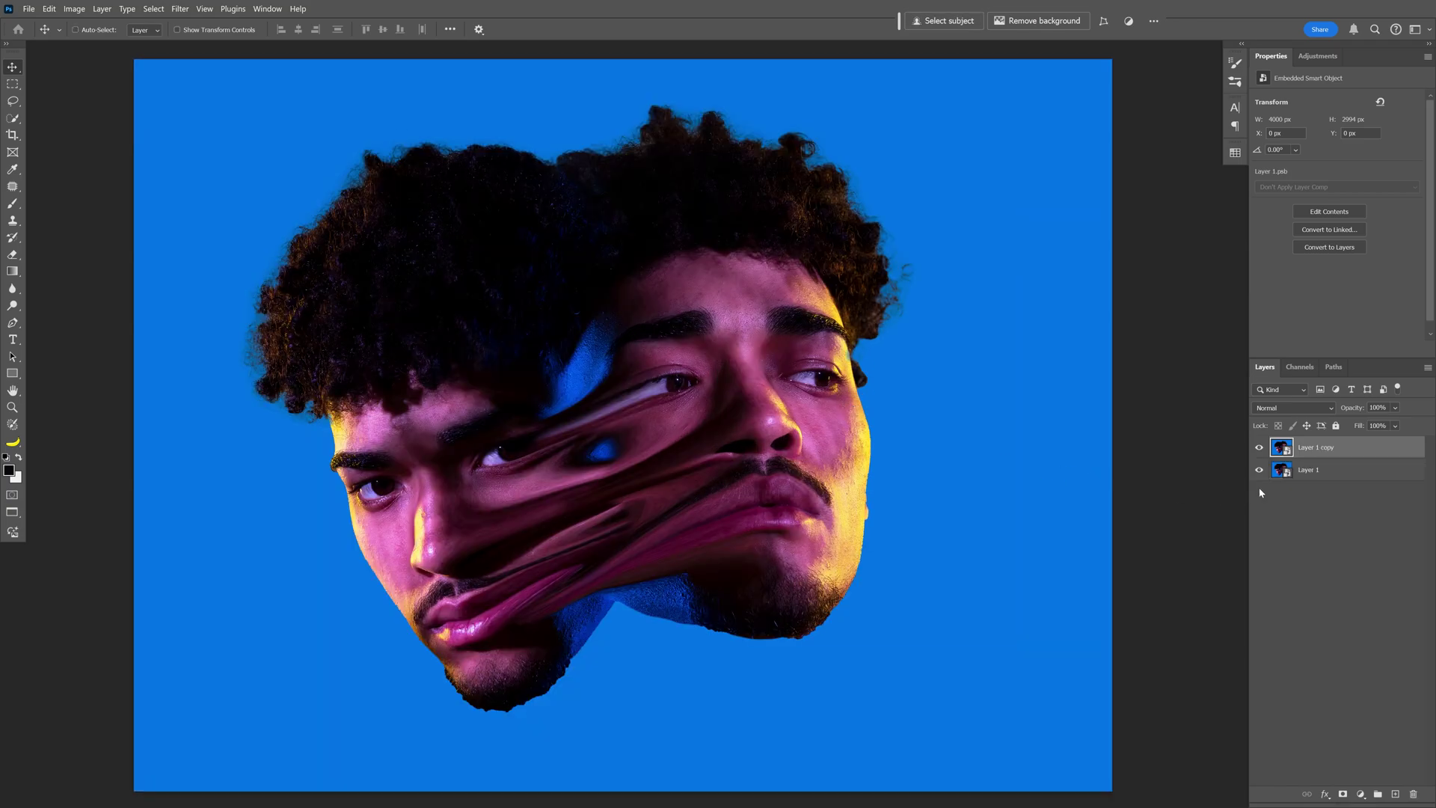
left_click(187, 10)
left_click(227, 96)
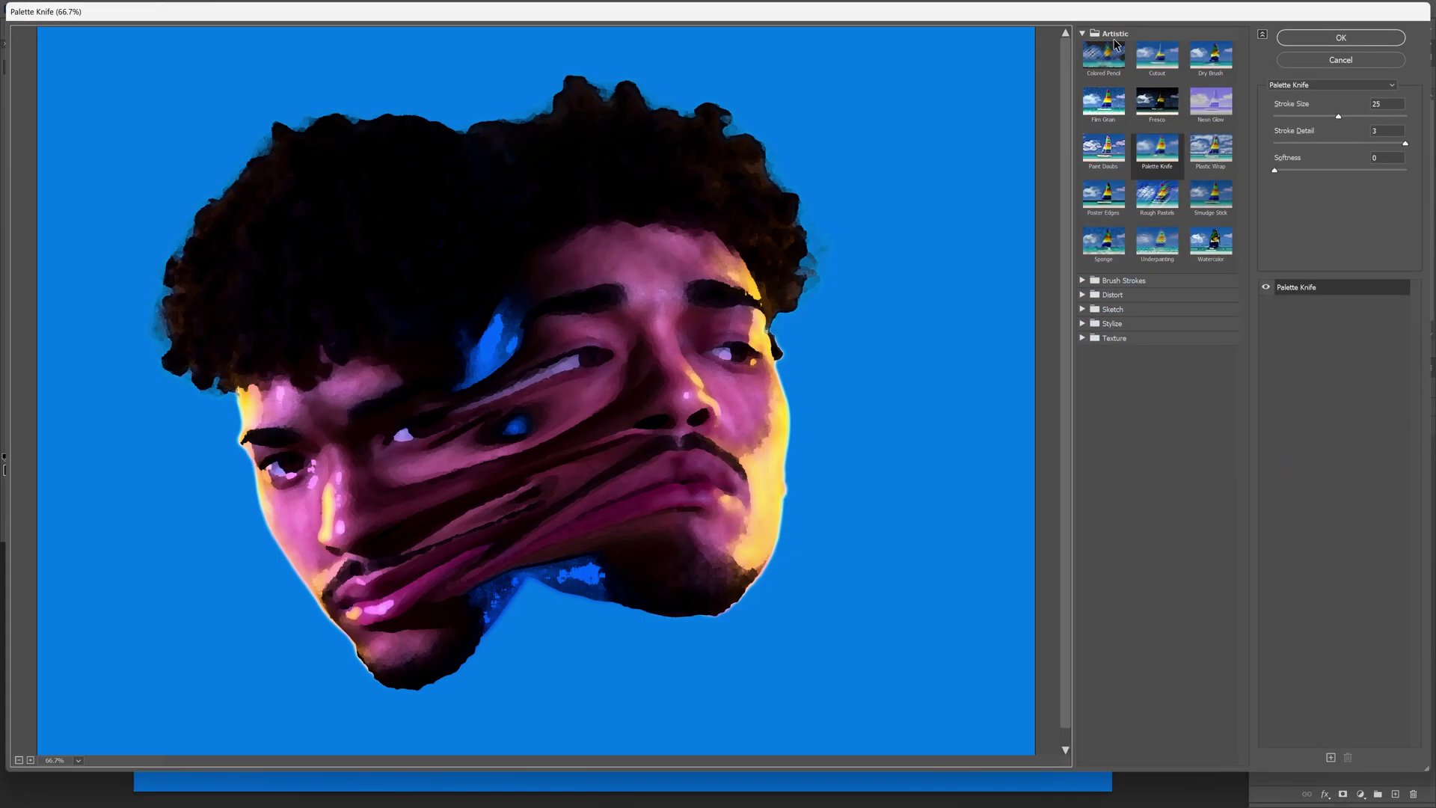
left_click(1114, 34)
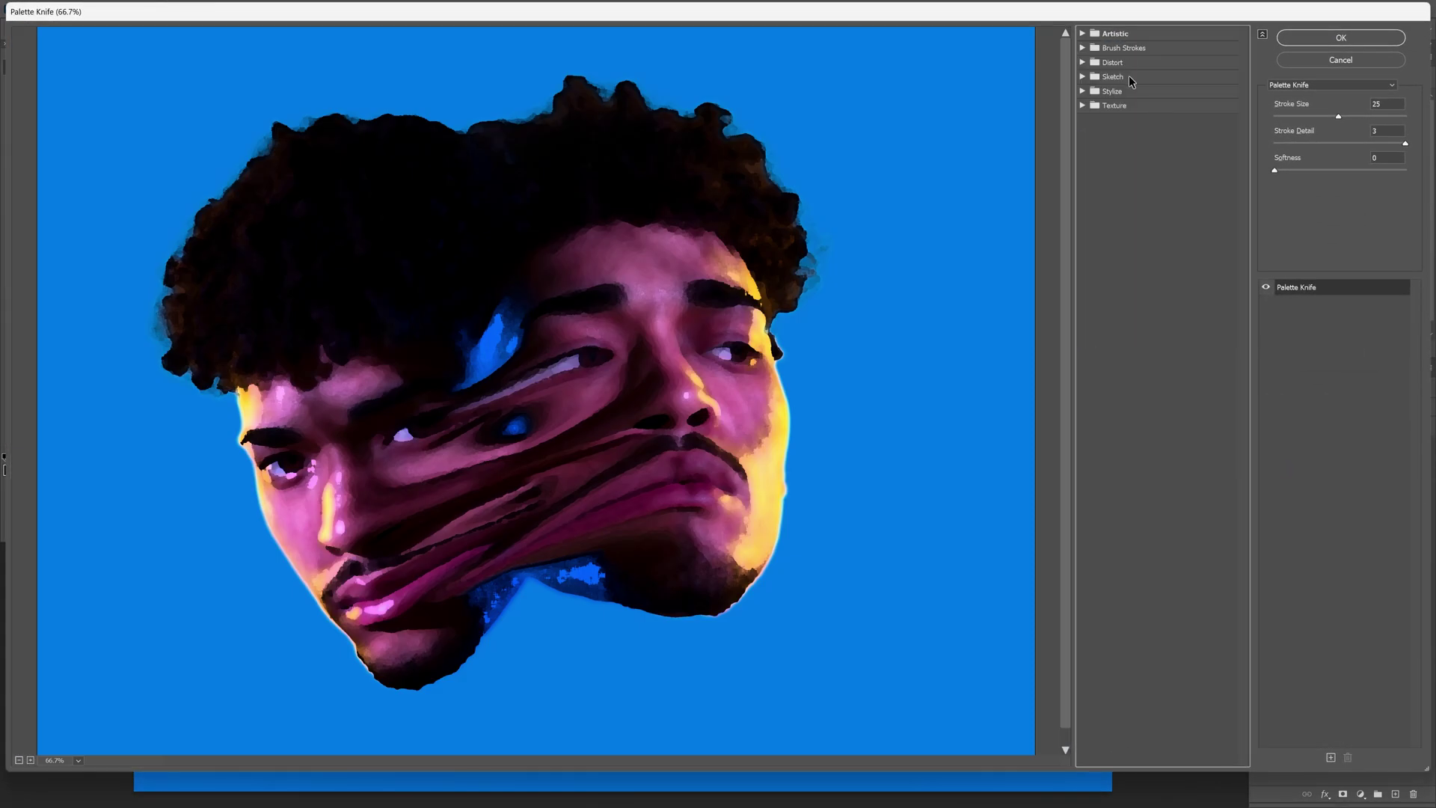
left_click(1130, 78)
left_click(1157, 241)
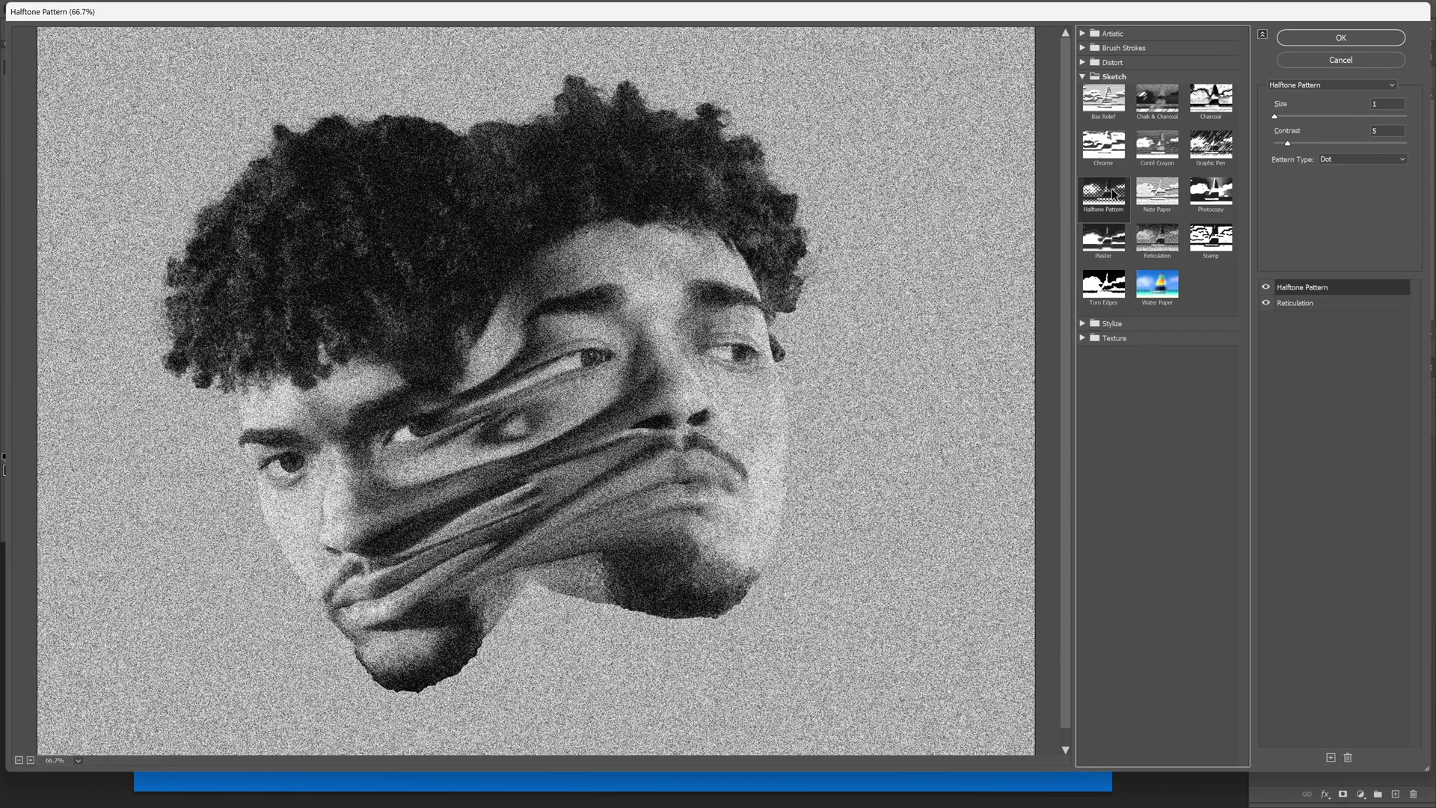
- Set the Halftone Pattern effect to size 4 and contrast 19, and apply the gallery effects to the copy
left_click_drag(1287, 143, 1339, 143)
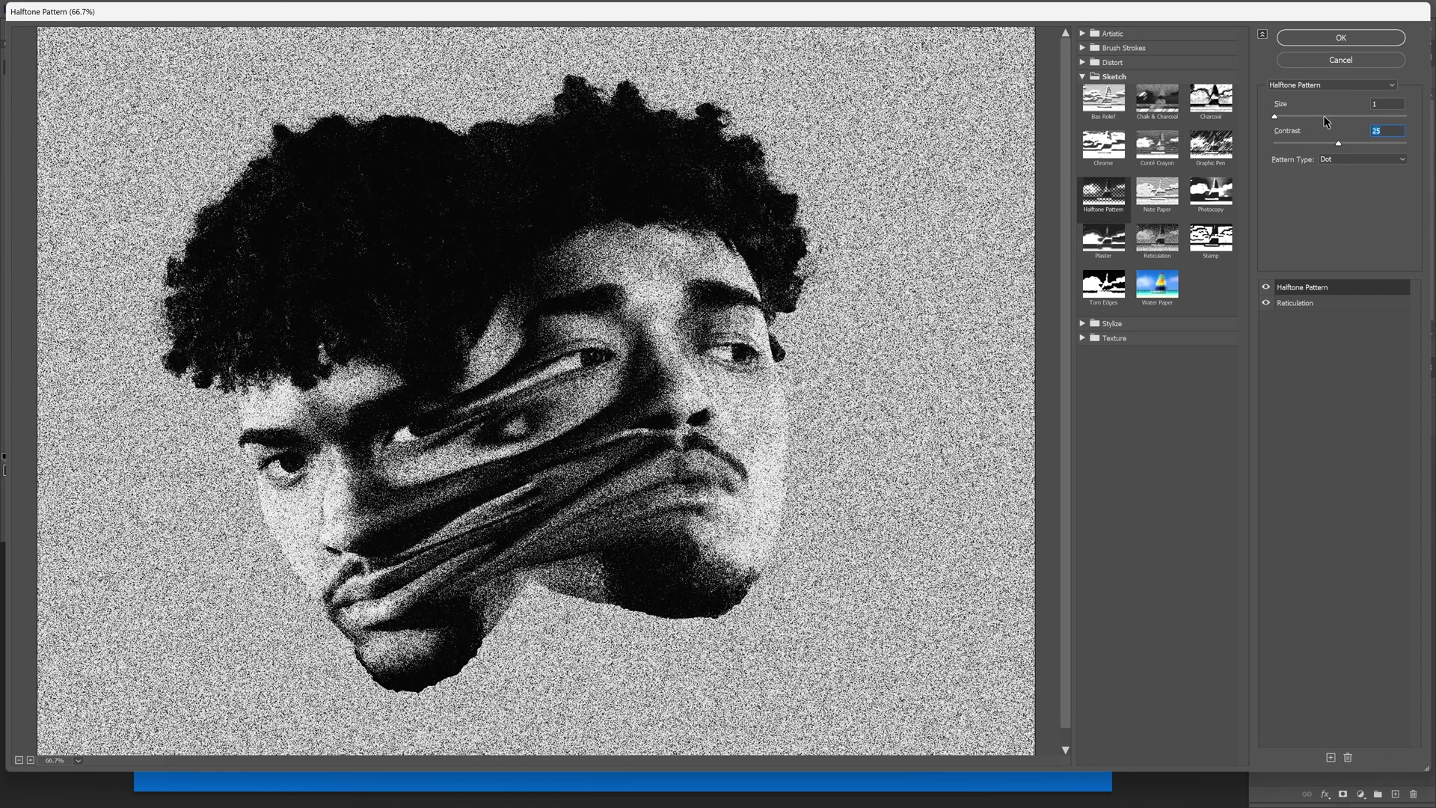
left_click(1333, 116)
left_click_drag(1334, 116, 1310, 116)
left_click(1323, 144)
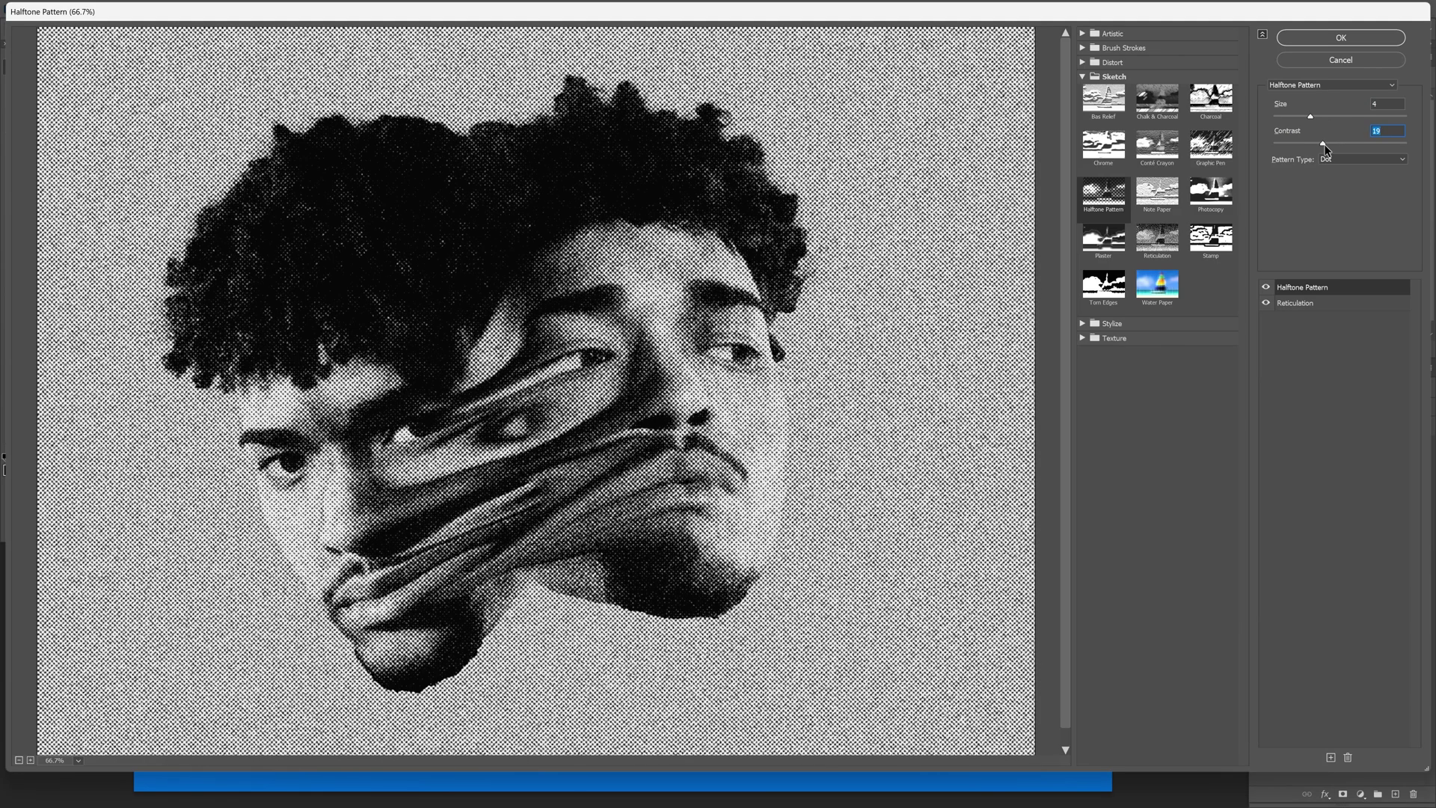
left_click(1343, 37)
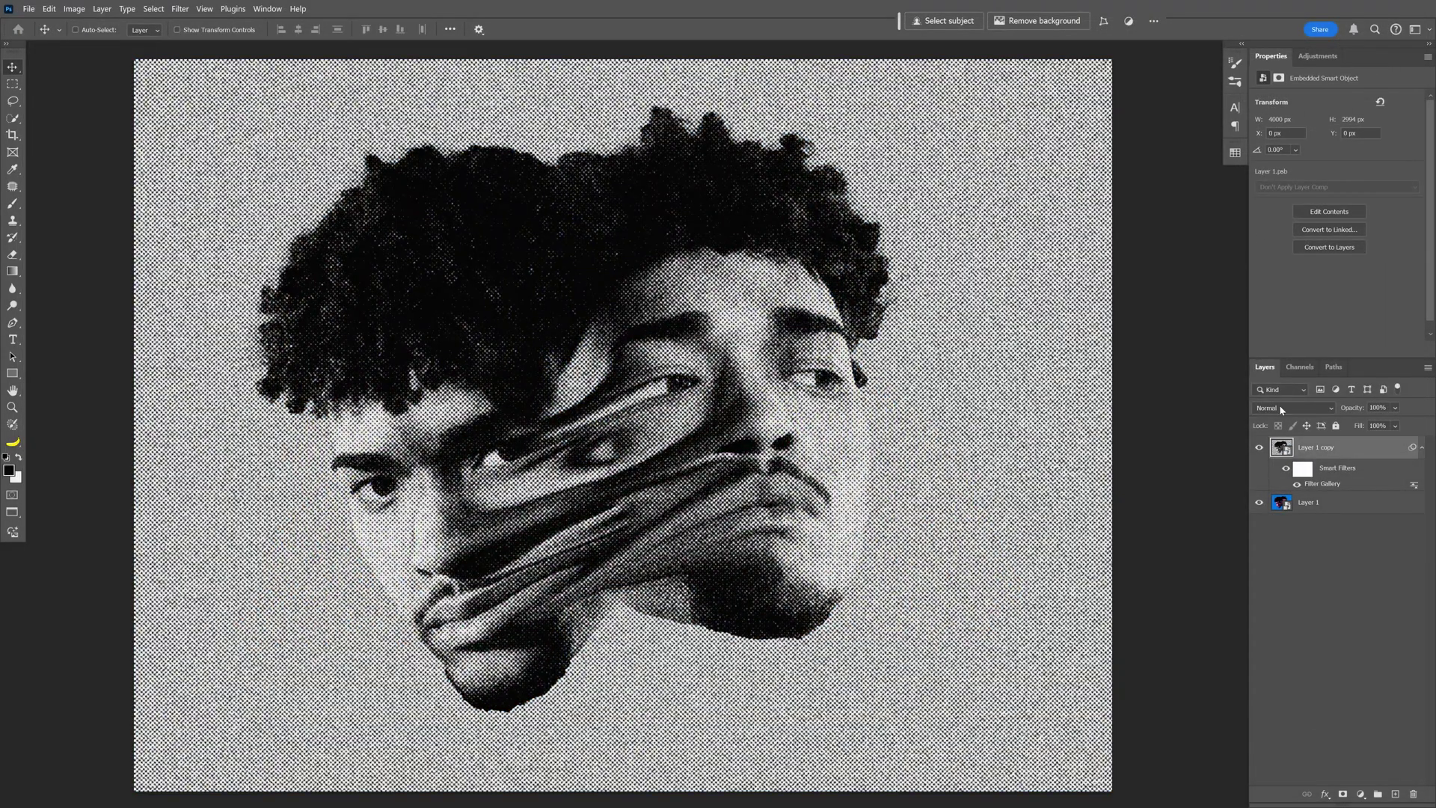
- Blend the halftone copy in Soft Light mode at 61% opacity
left_click(1280, 409)
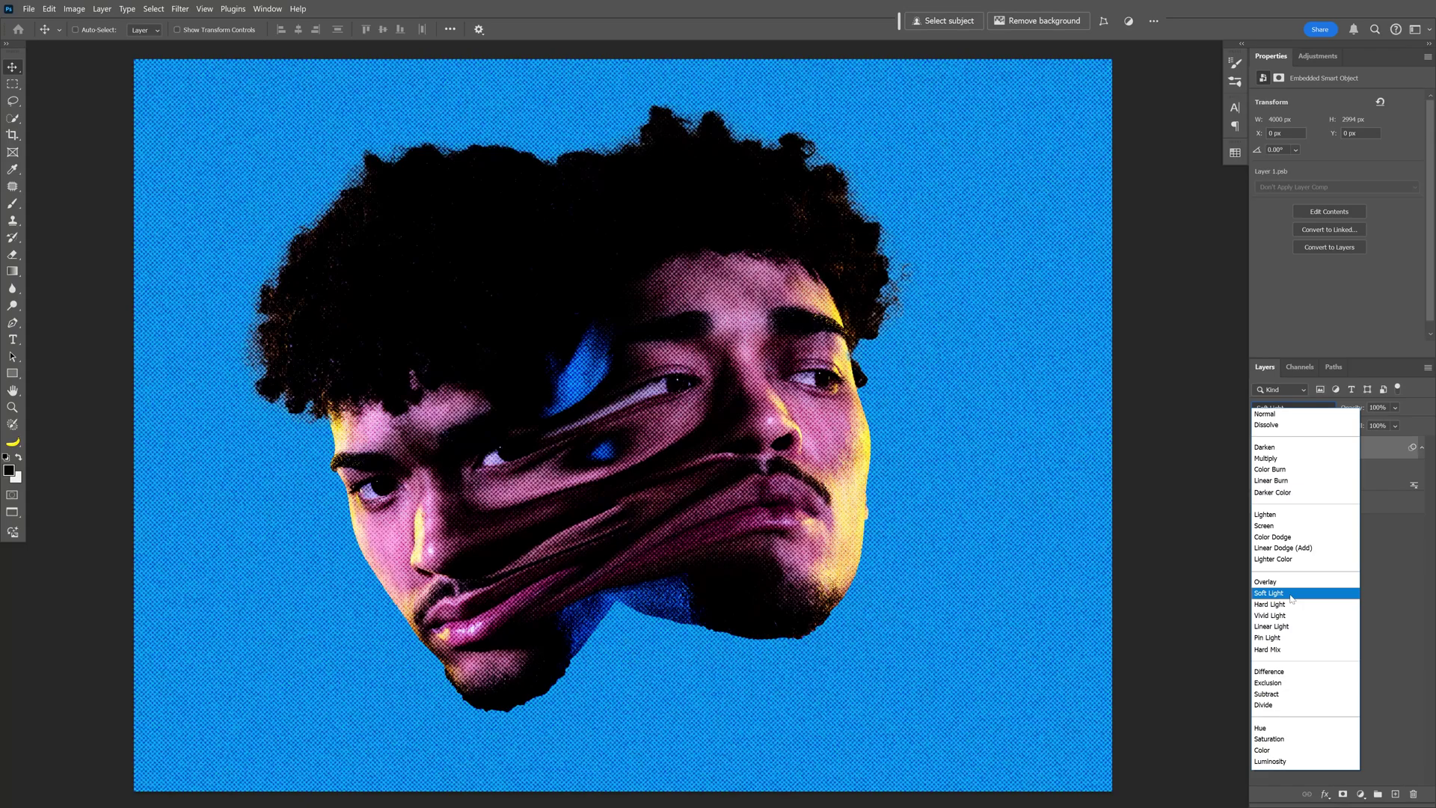
left_click(1291, 598)
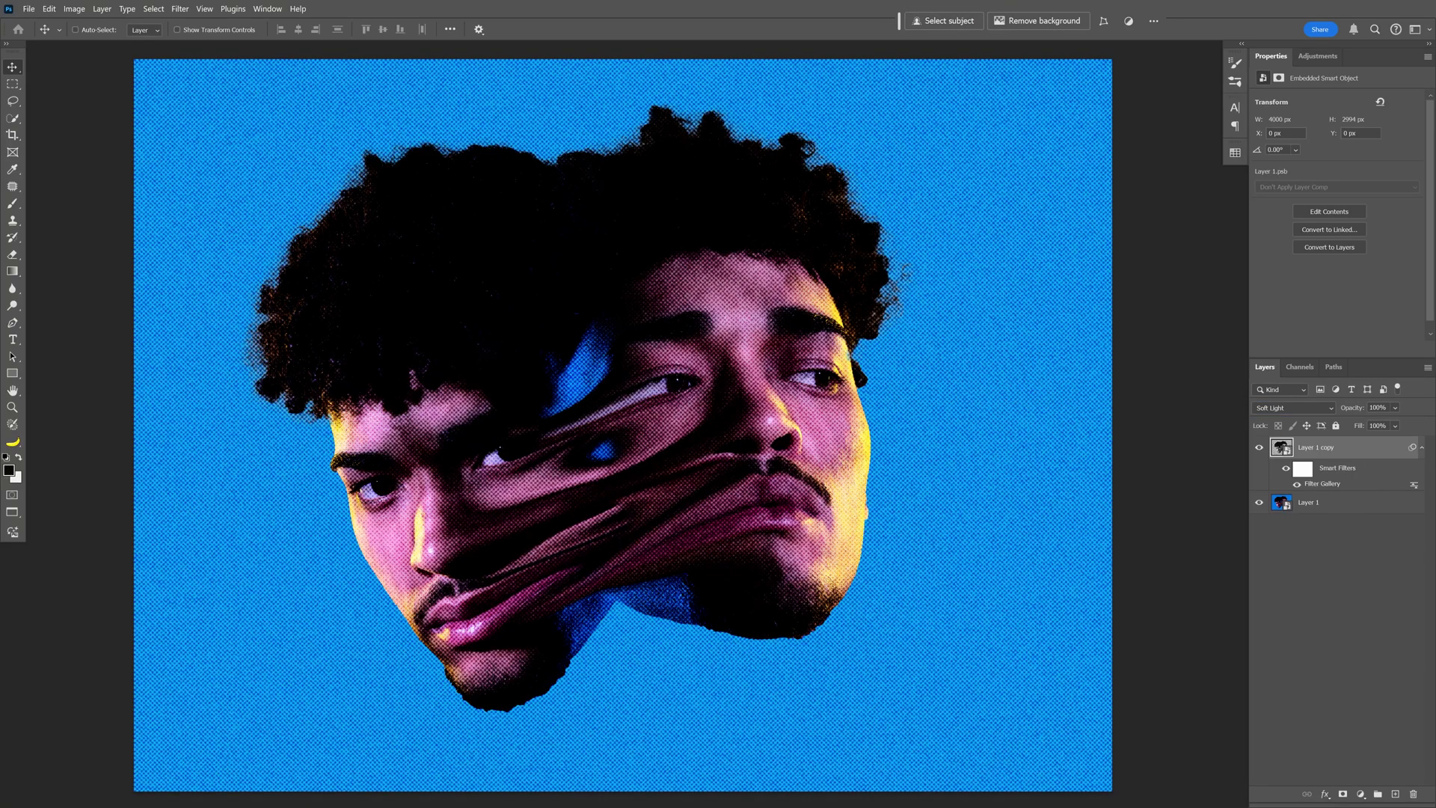
left_click(1395, 408)
mouse_move(1423, 423)
left_mouse_down()
mouse_move(1382, 426)
mouse_move(1401, 426)
left_mouse_up()
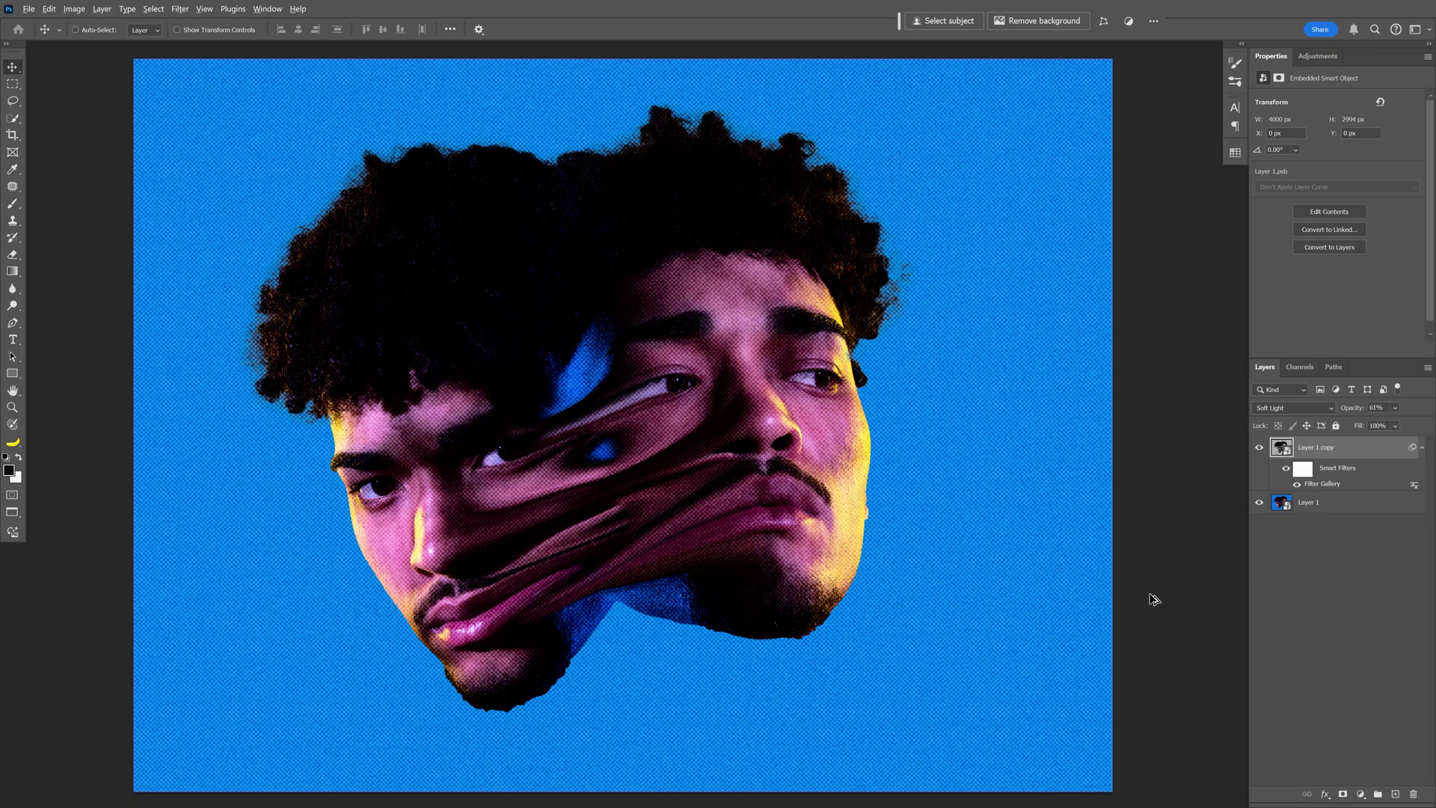
- Add a new top layer named Noise in Overlay mode, filled with the neutral 50% gray
left_click(1395, 795, "alt")
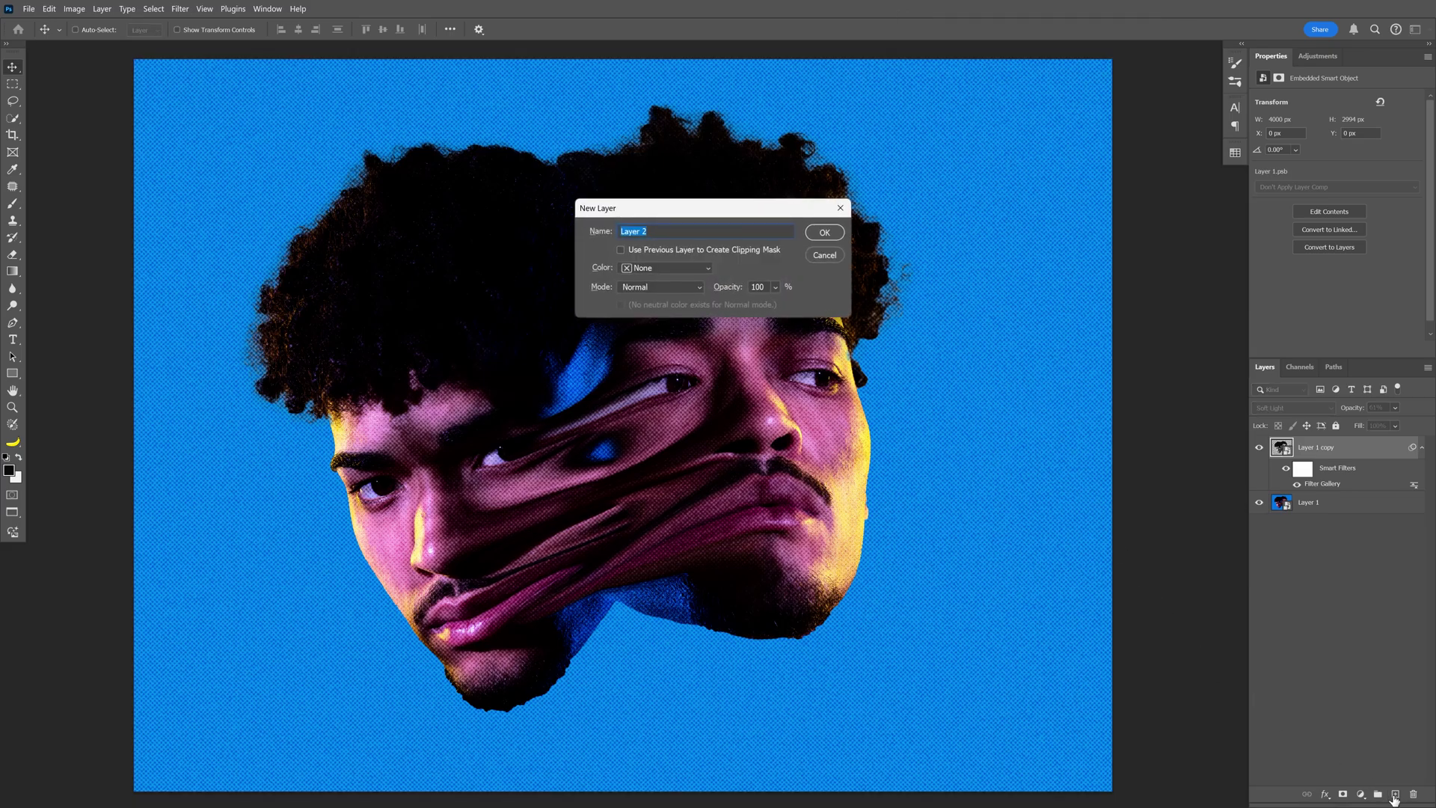
type("Noise")
left_click(658, 291)
left_click(658, 473)
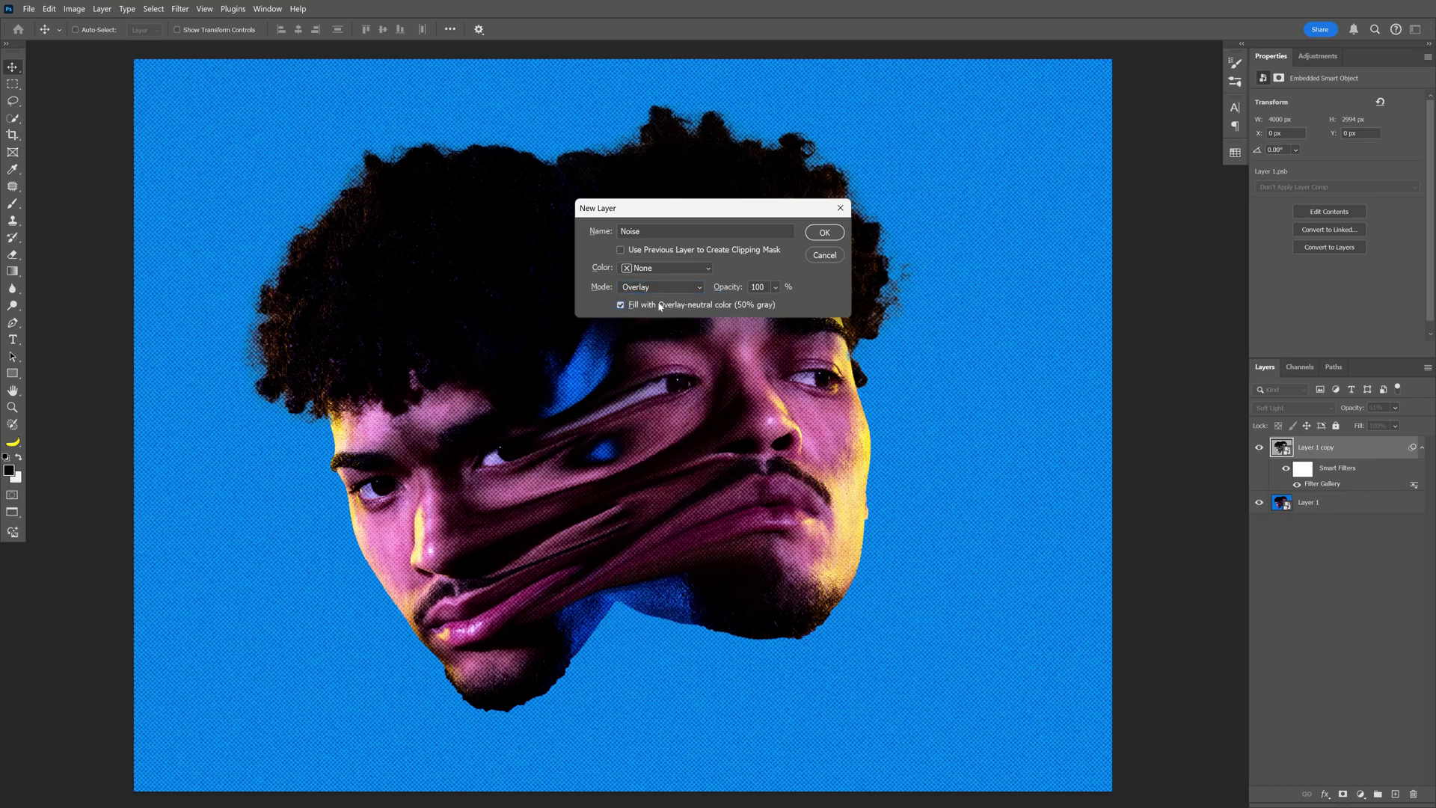
left_click(823, 233)
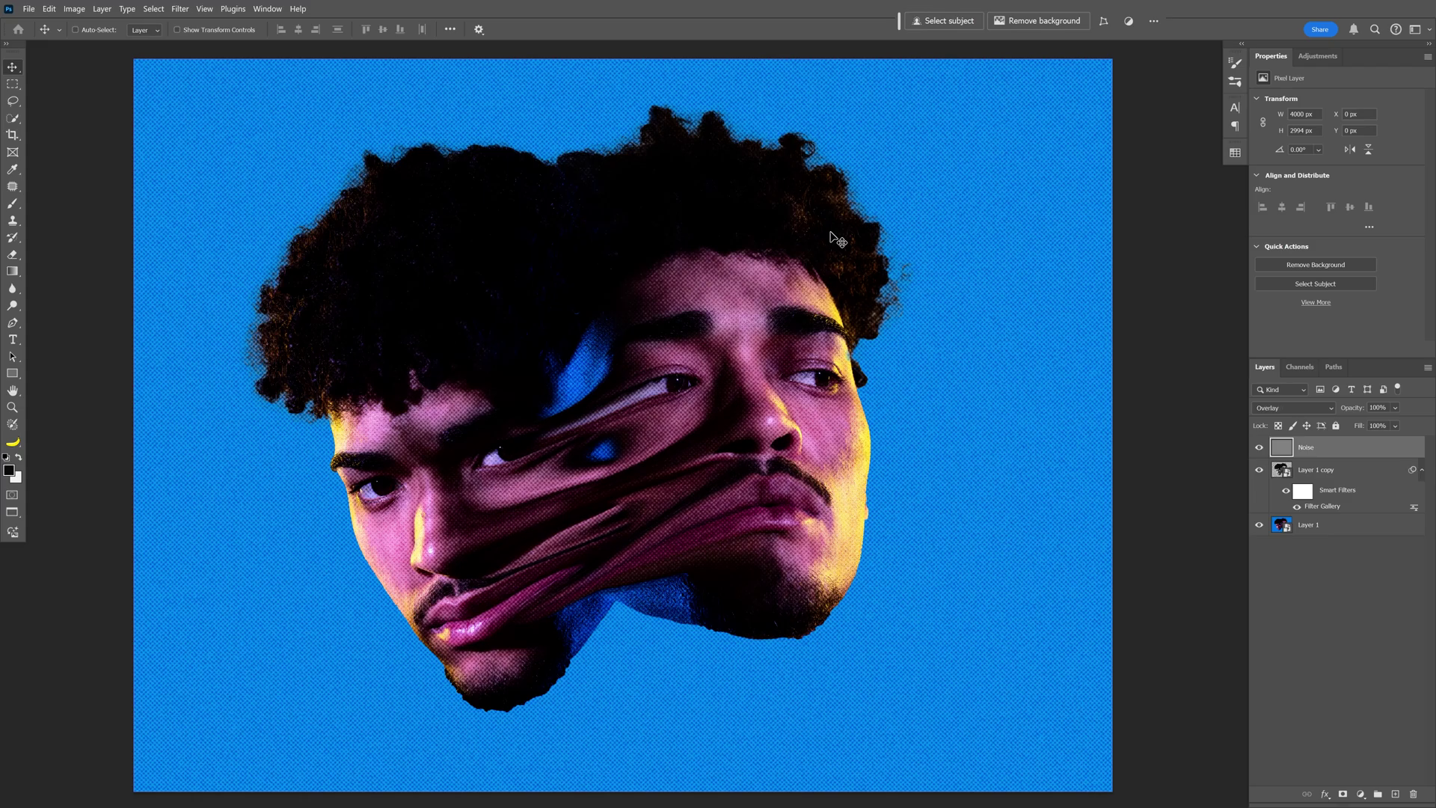
- Convert the Noise layer to a smart object and apply Add Noise at 103.52% with Uniform distribution in color
right_click(1332, 453)
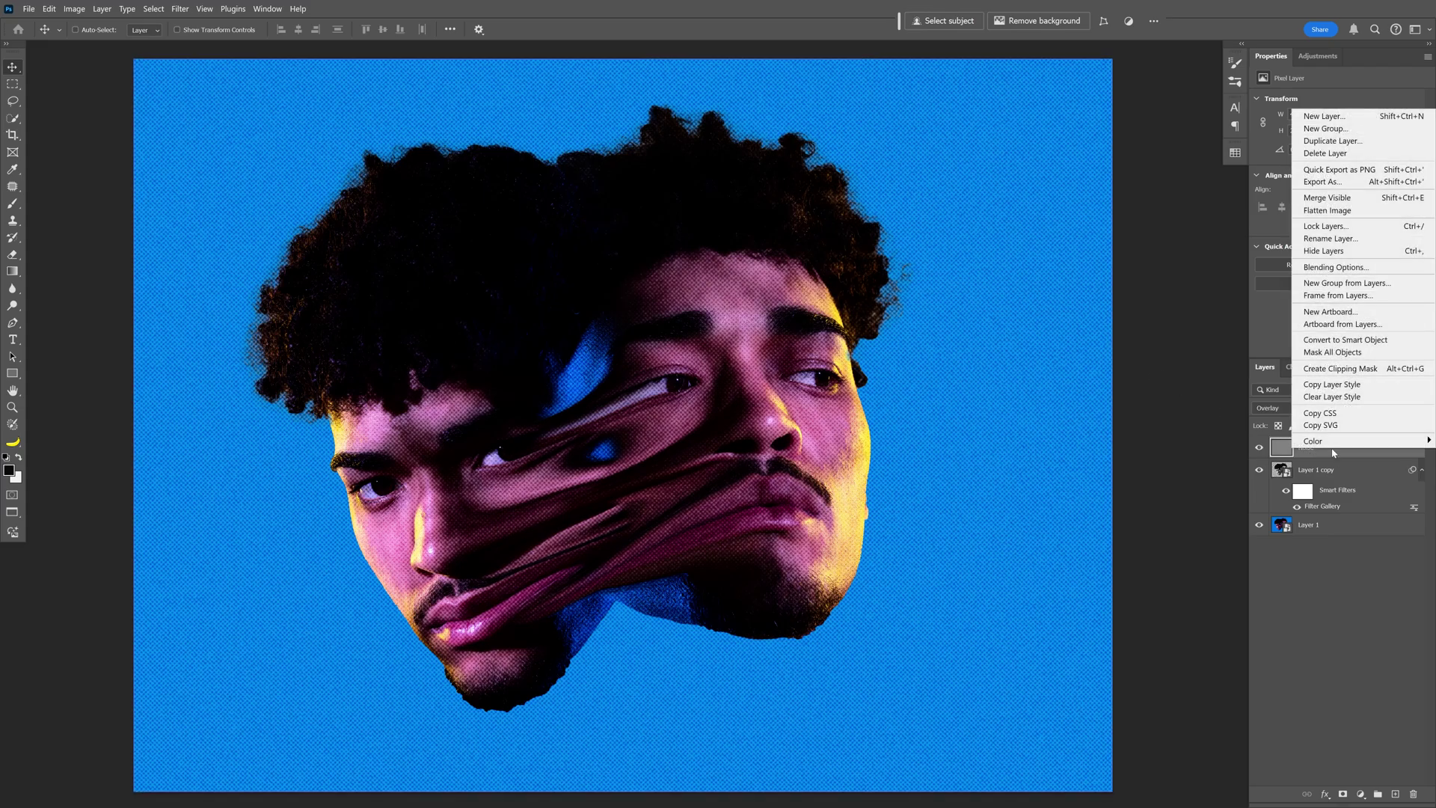
left_click(1345, 340)
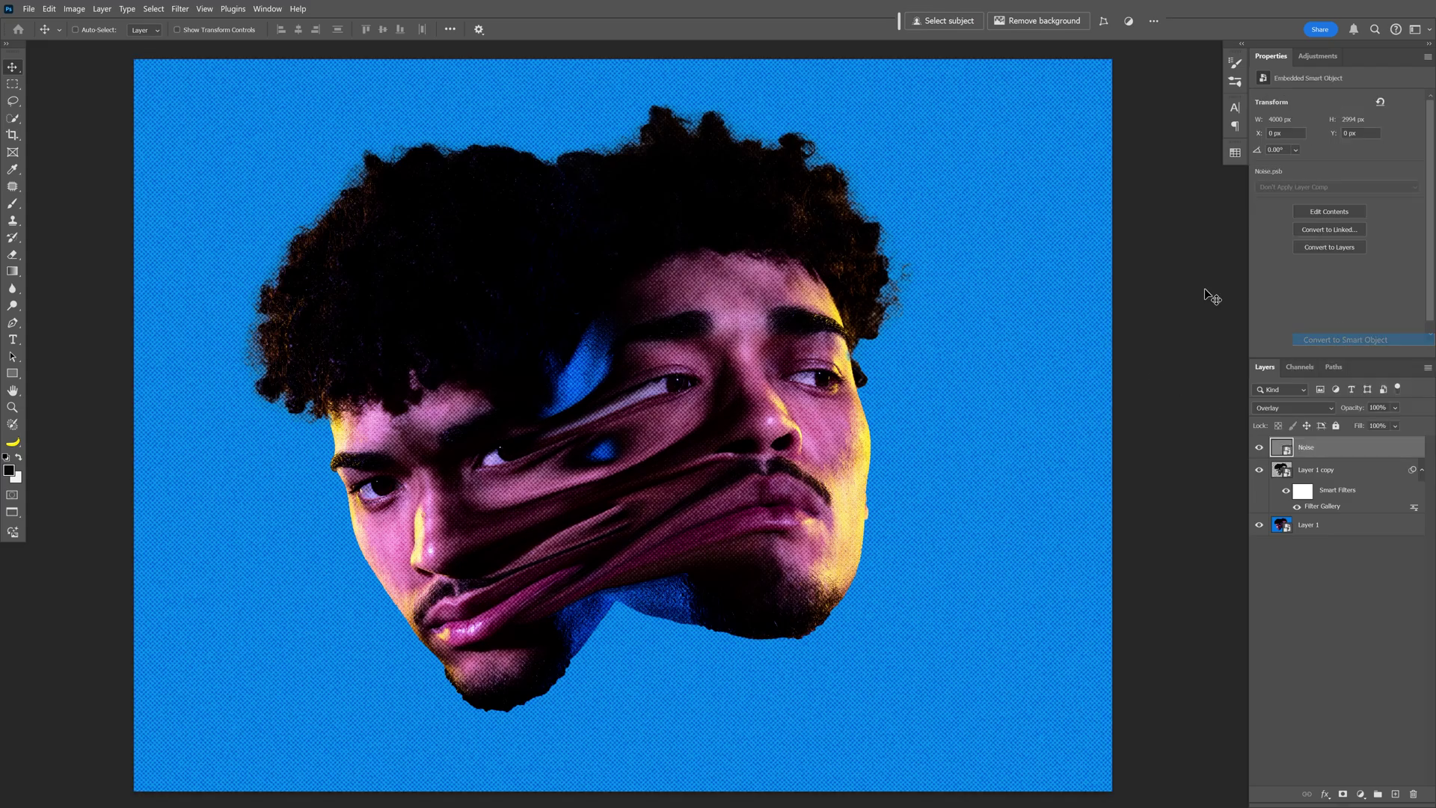
left_click(180, 9)
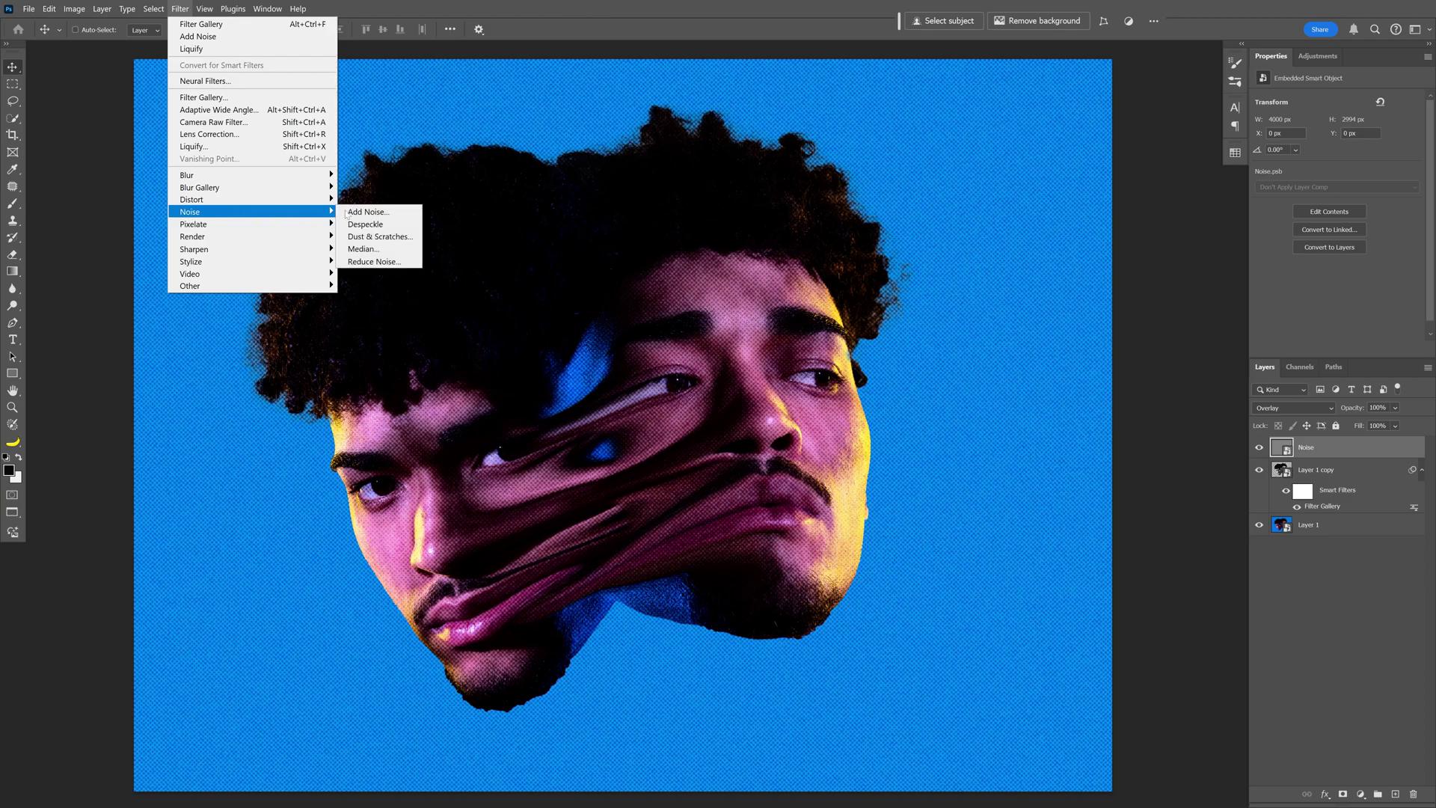
left_click(355, 211)
mouse_move(1098, 369)
left_mouse_down()
mouse_move(1139, 367)
mouse_move(1096, 369)
left_mouse_up()
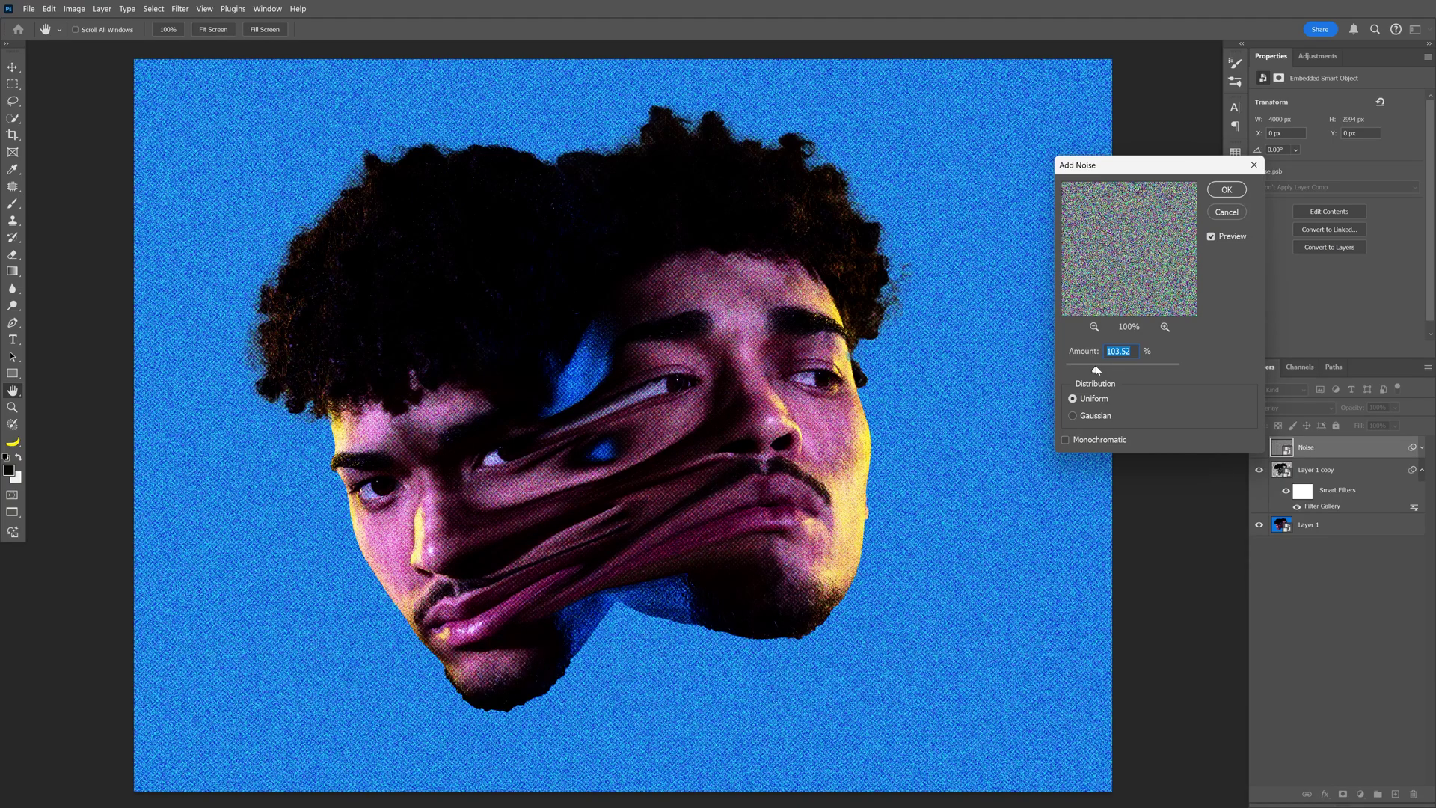
left_click(1214, 196)
scroll(482, 458, "up", 1)
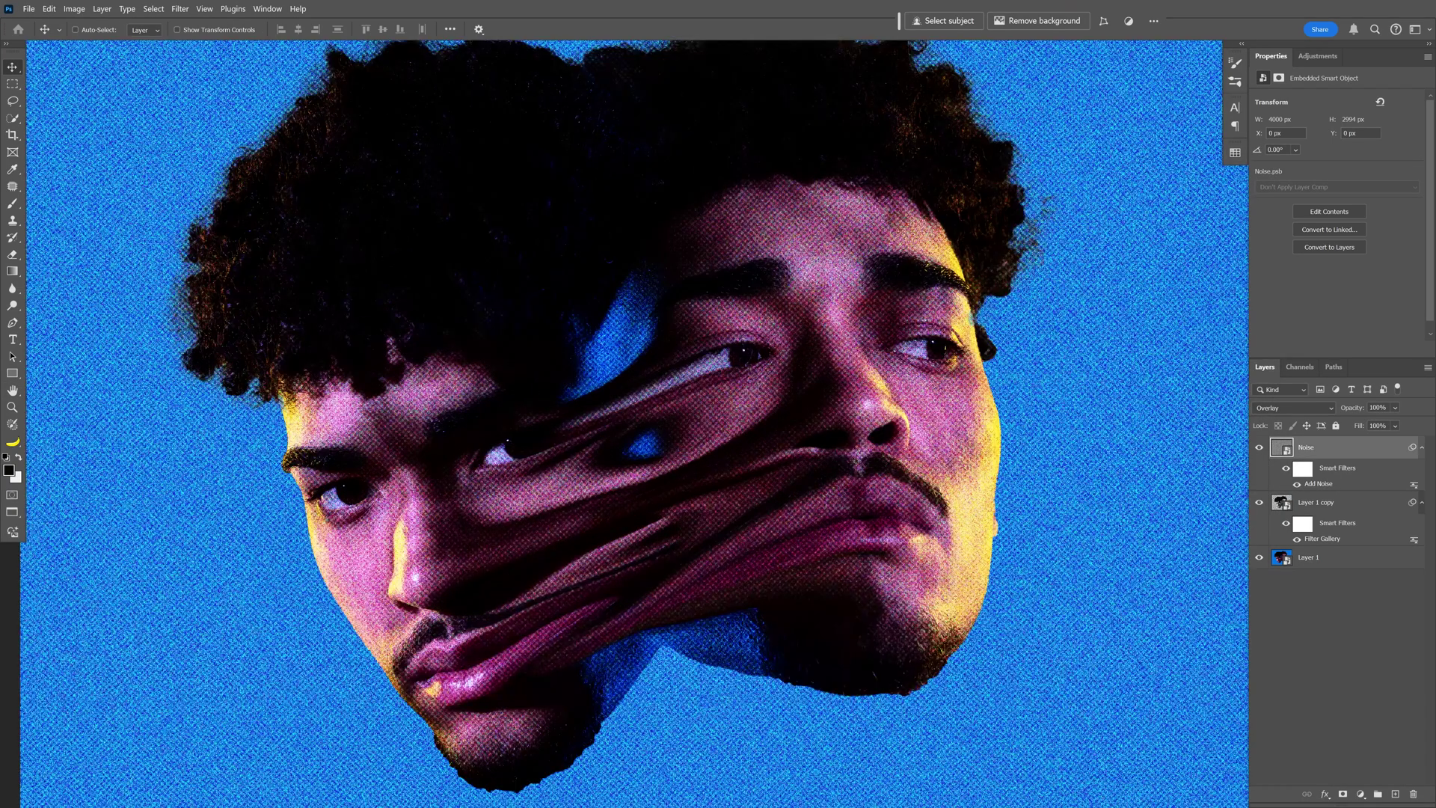